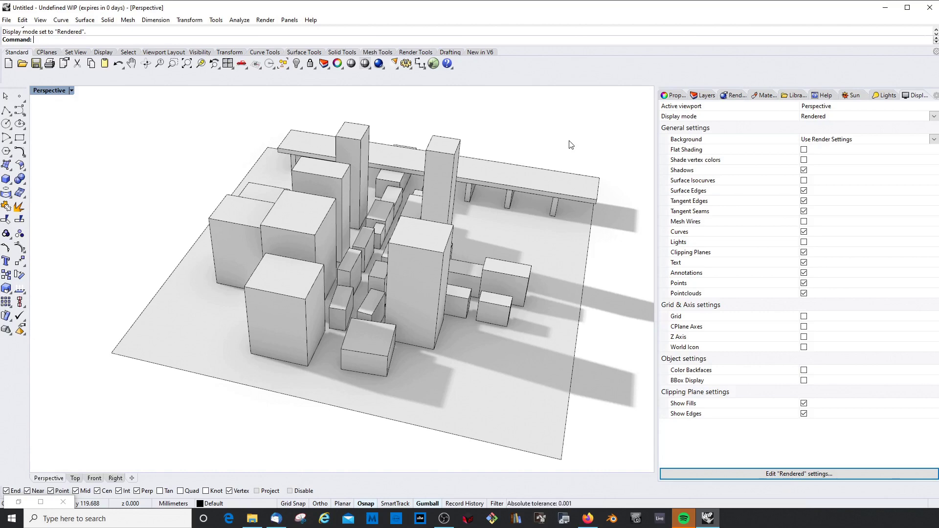
# Step: Examine the city massing model and its cast shadows from several angles and distances
pyautogui.moveTo(398, 220); pyautogui.dragTo(416, 224, button='right')
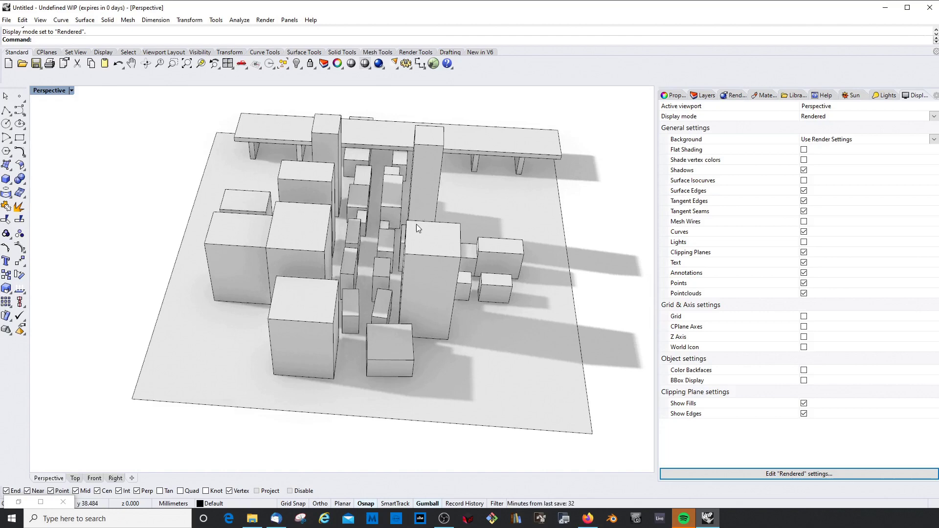
pyautogui.moveTo(317, 223); pyautogui.dragTo(217, 220, button='right')
pyautogui.scroll(3, 407, 216)
pyautogui.scroll(2, 404, 222)
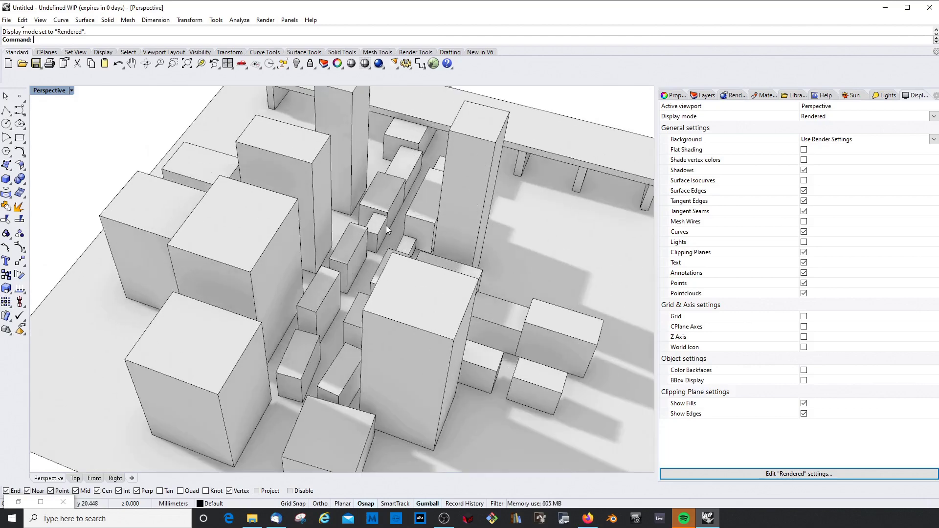
pyautogui.moveTo(387, 224); pyautogui.dragTo(379, 262, button='right')
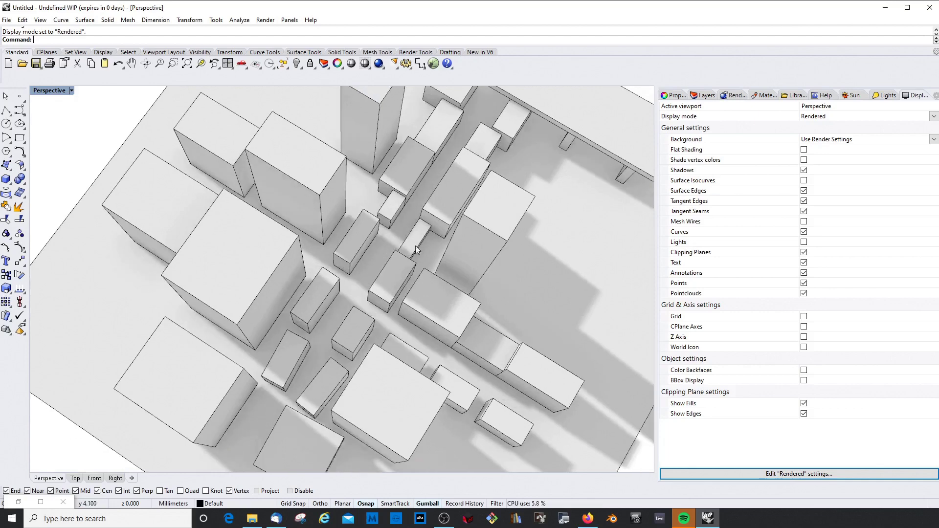
pyautogui.scroll(-4, 379, 262)
pyautogui.moveTo(365, 298); pyautogui.dragTo(359, 272, button='right')
pyautogui.scroll(2, 349, 288)
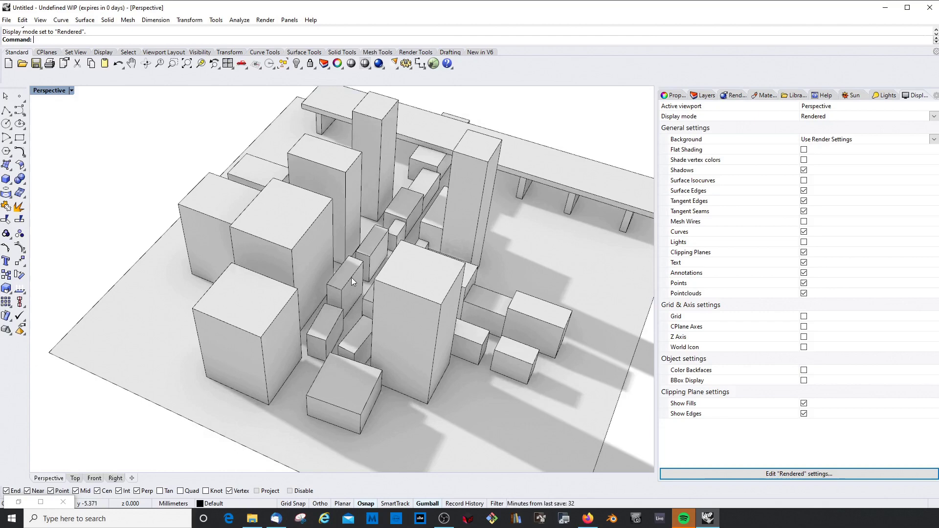
pyautogui.moveTo(319, 293); pyautogui.dragTo(329, 248, button='right')
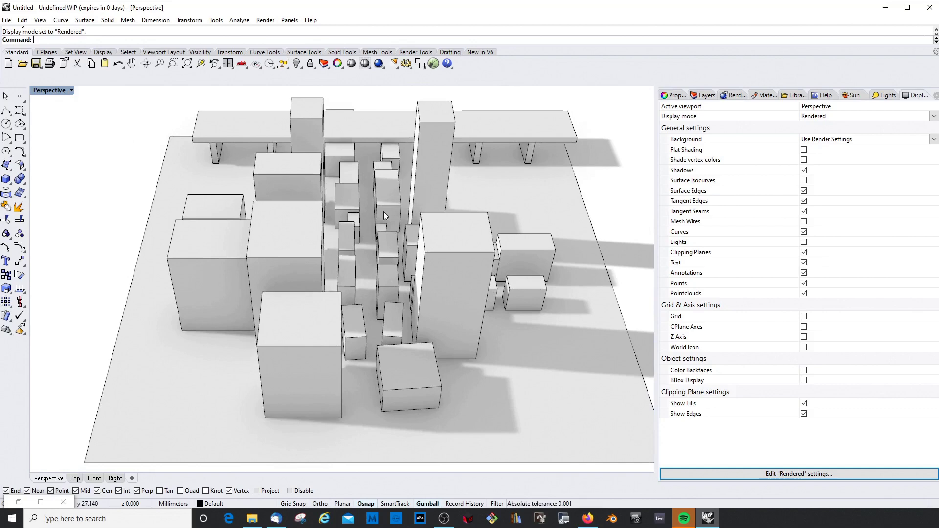
# Step: Turn the model's sun off and back on to compare the shadows
pyautogui.click(853, 96)
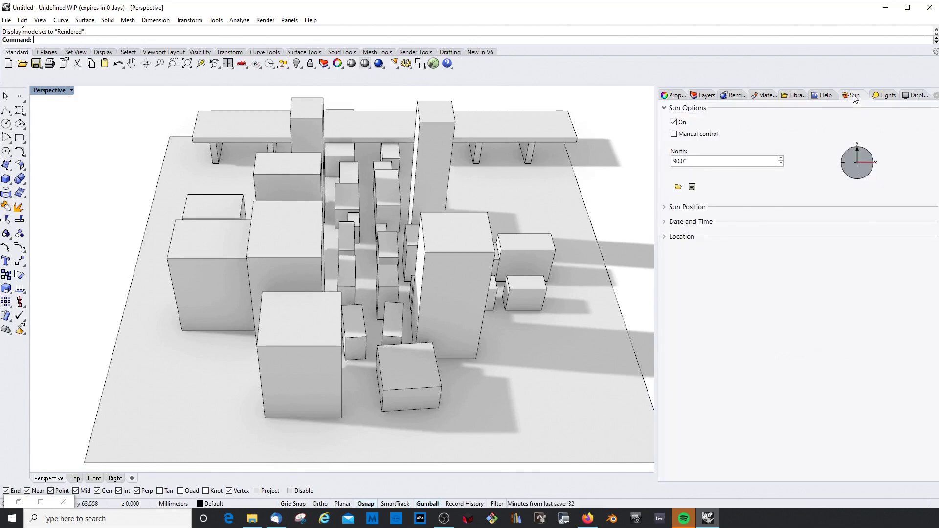
pyautogui.click(675, 123)
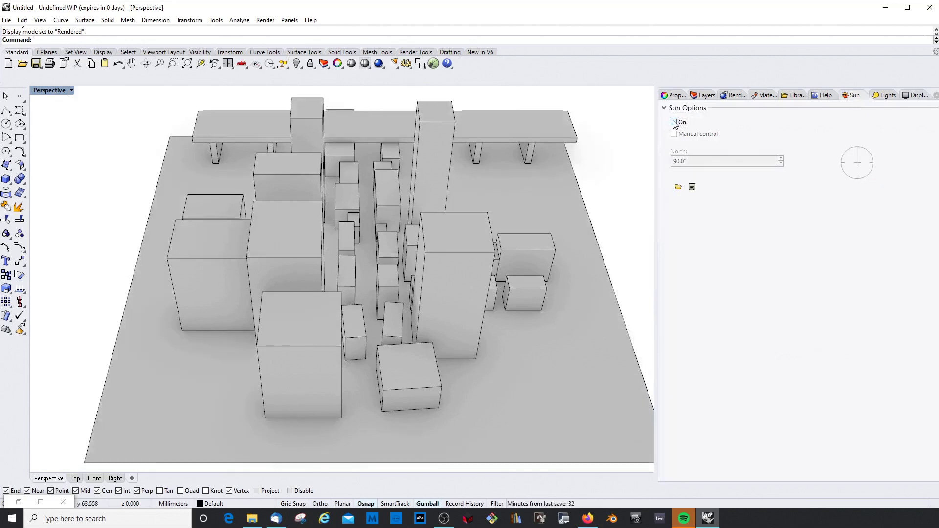
pyautogui.click(674, 123)
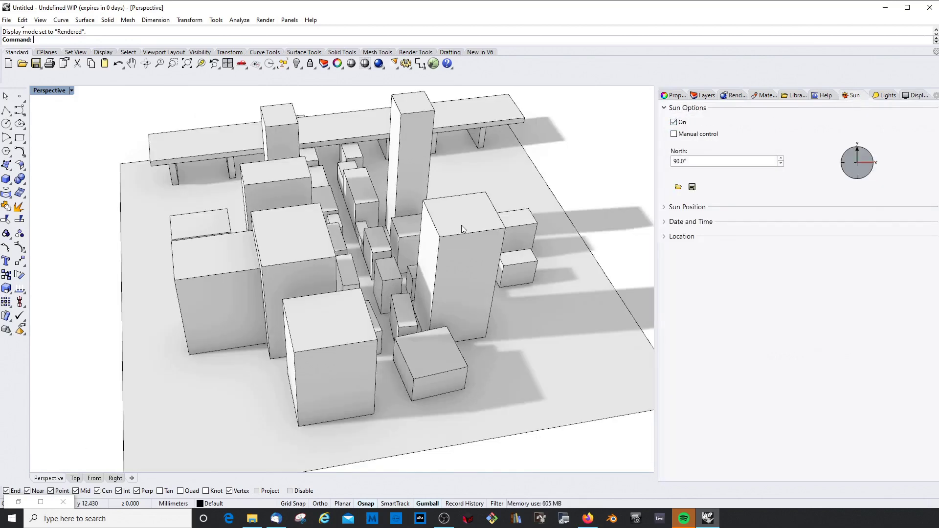
# Step: Select the whole model, check the material assigned to its layer, and clear the selection
pyautogui.scroll(-2, 463, 227)
pyautogui.moveTo(533, 227); pyautogui.dragTo(522, 227, button='right')
pyautogui.moveTo(308, 218); pyautogui.dragTo(319, 223, button='right')
pyautogui.scroll(-4, 238, 172)
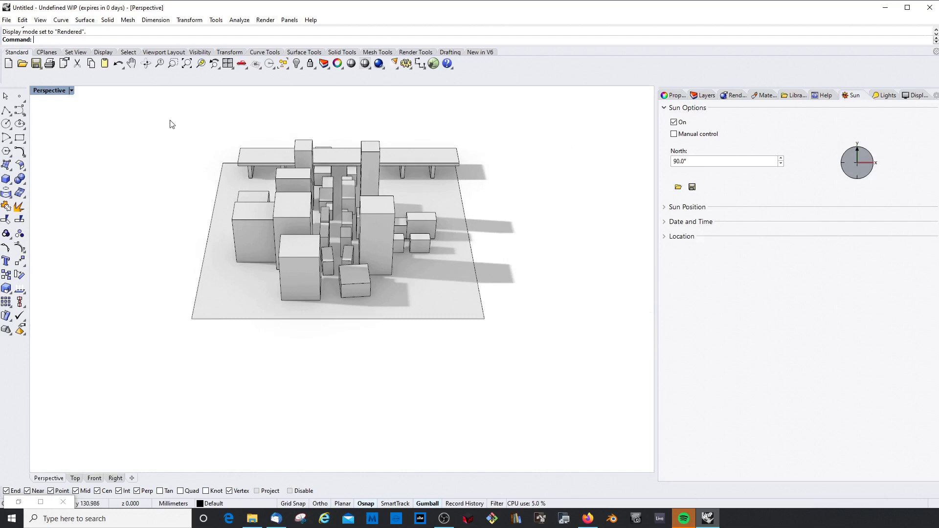
pyautogui.moveTo(168, 115); pyautogui.dragTo(612, 352)
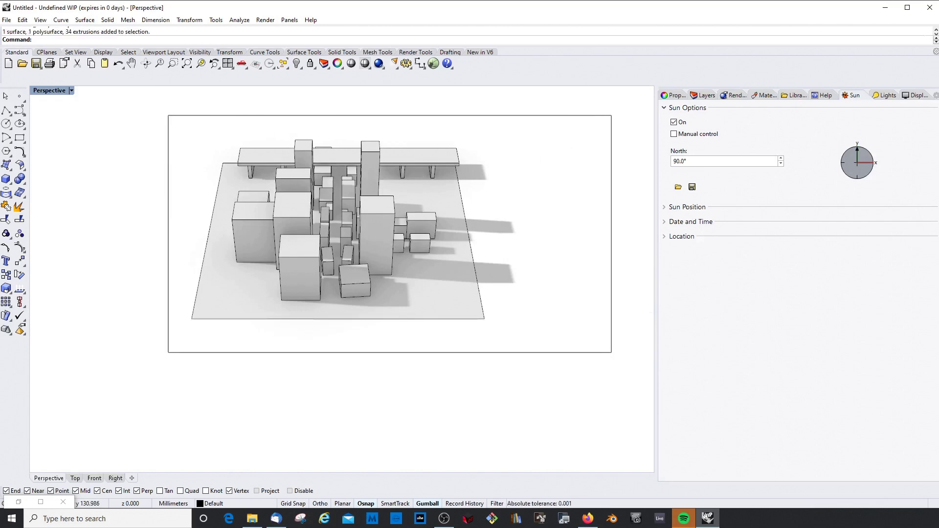
pyautogui.click(678, 96)
pyautogui.click(704, 95)
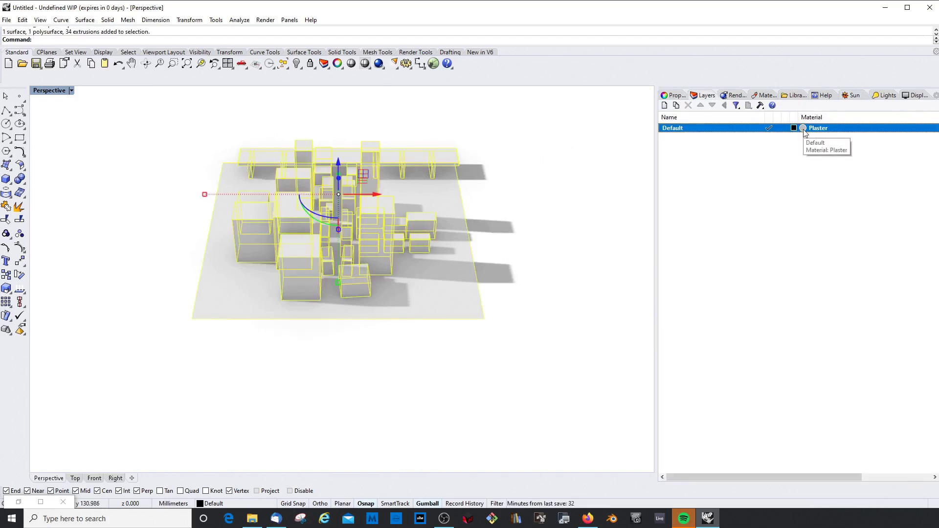
pyautogui.press('Escape')
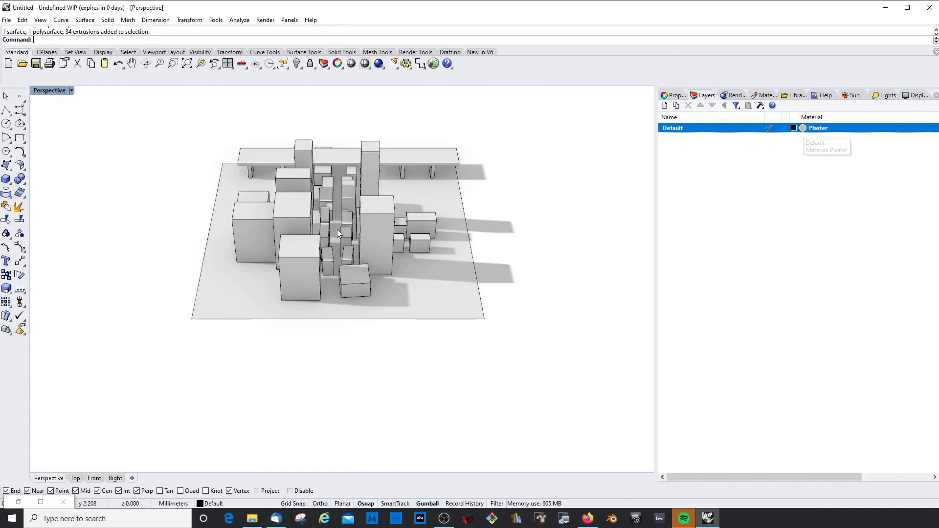
# Step: Check which display mode the Perspective viewport uses and review that mode's display settings
pyautogui.scroll(3, 337, 229)
pyautogui.scroll(1, 331, 223)
pyautogui.scroll(2, 336, 303)
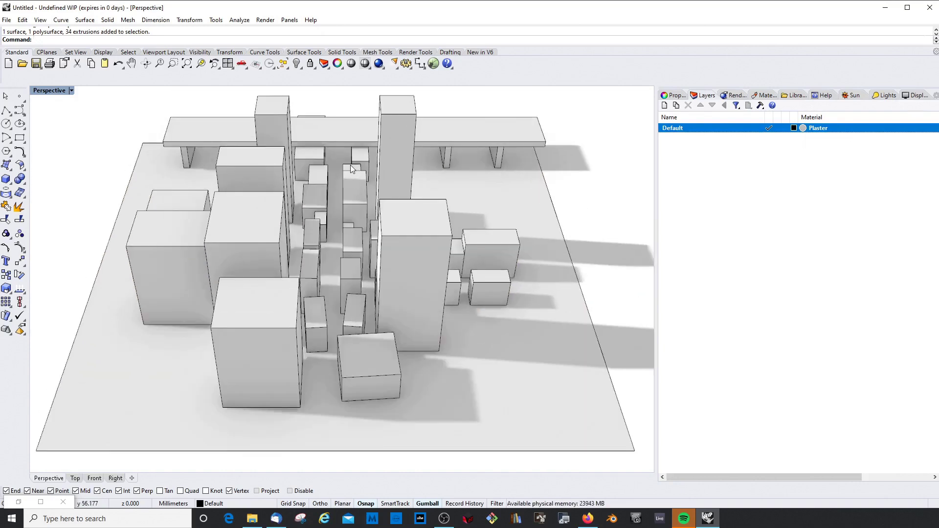
pyautogui.click(49, 90)
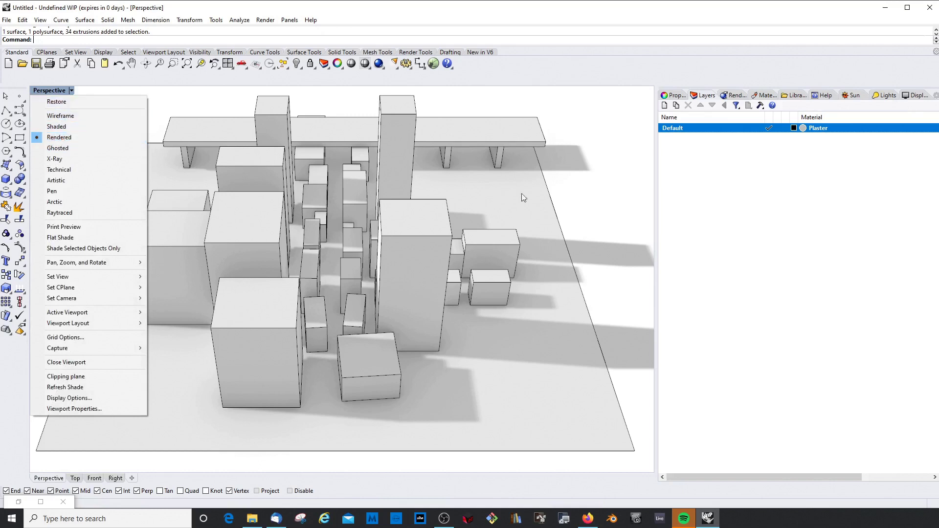
pyautogui.click(916, 95)
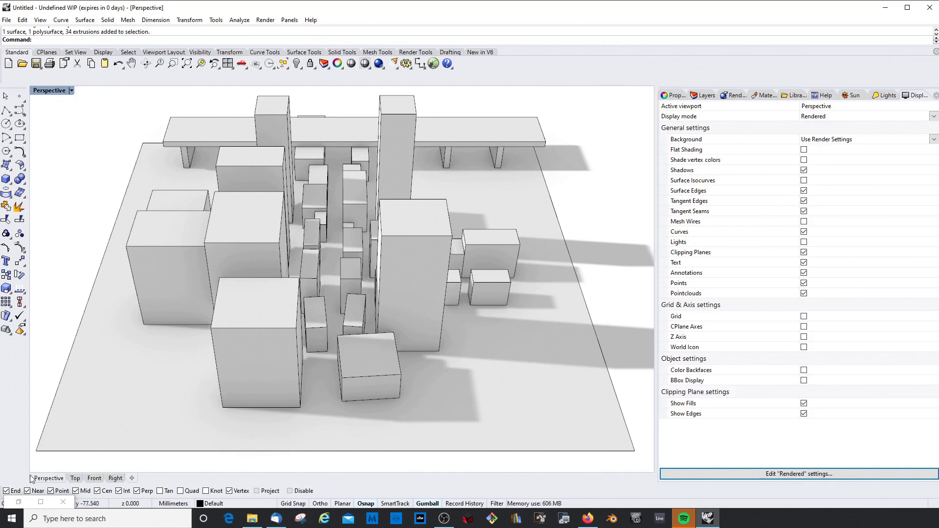
# Step: Switch to Grasshopper, place its window over the model, widen it, and show the Ladybug components
pyautogui.click(18, 502)
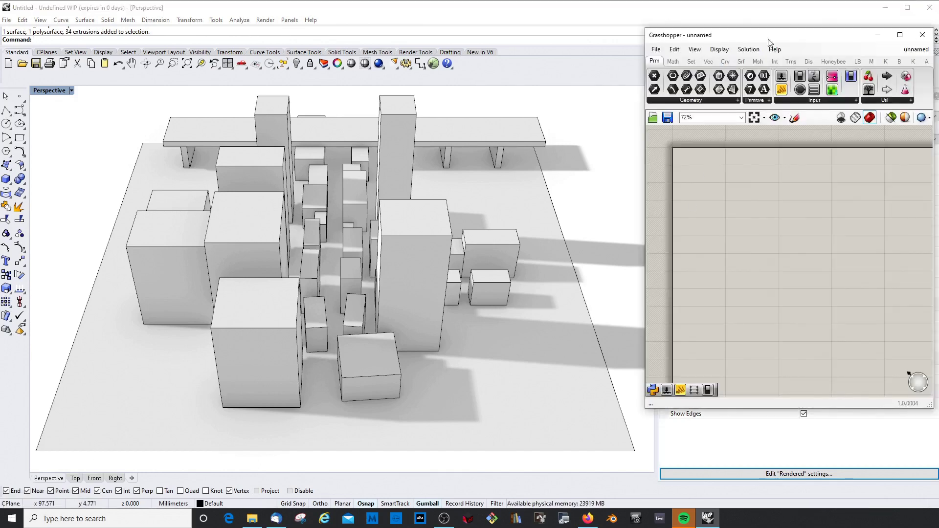
pyautogui.moveTo(793, 37); pyautogui.dragTo(505, 33)
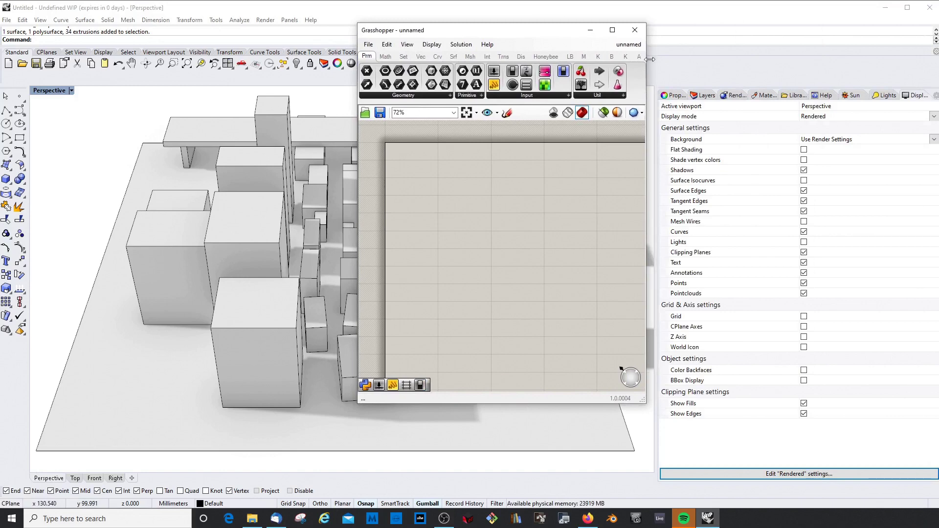
pyautogui.moveTo(647, 56); pyautogui.dragTo(886, 57)
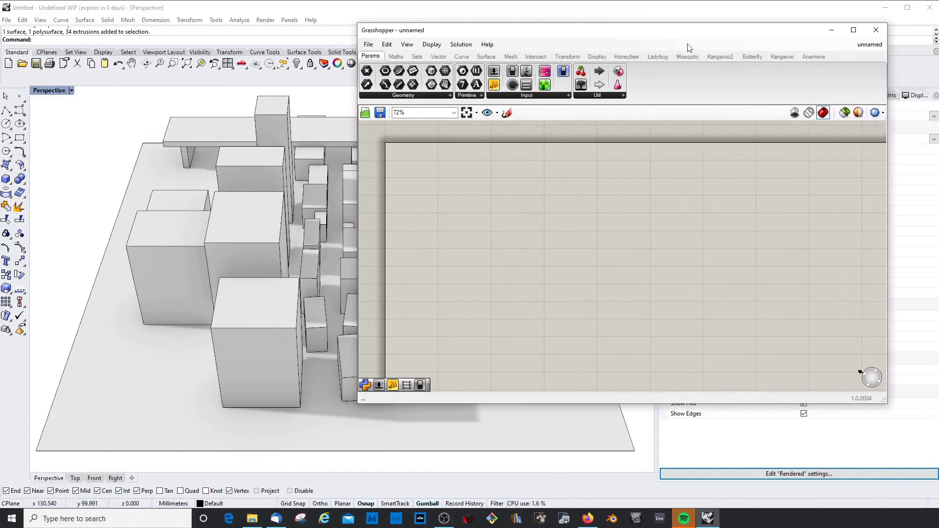
pyautogui.click(656, 56)
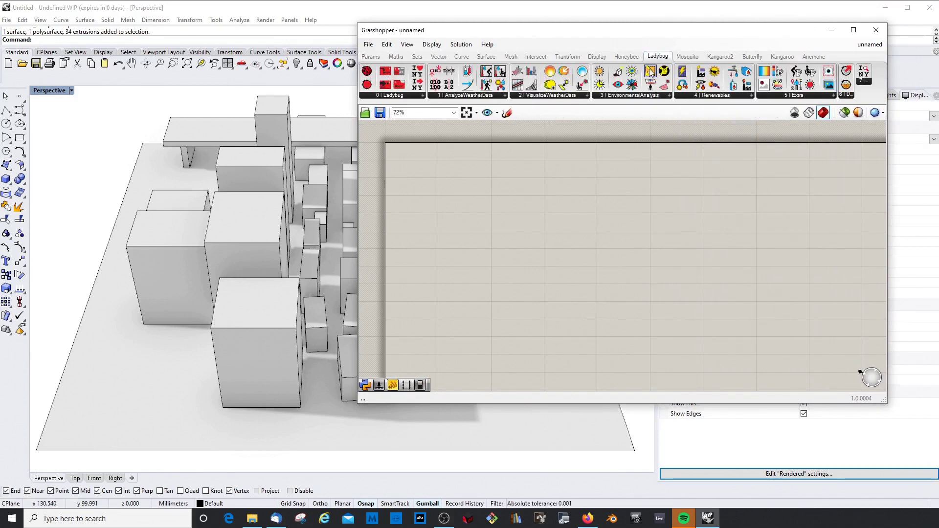
# Step: Place the Ladybug_Ladybug component on the canvas with a DownloadEPW component below it
pyautogui.moveTo(368, 72)
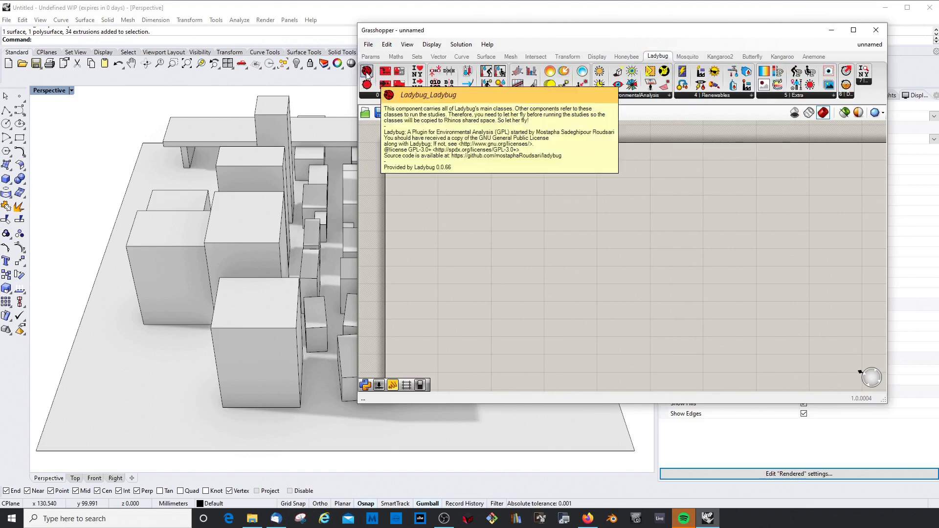
pyautogui.moveTo(368, 73); pyautogui.dragTo(416, 158)
pyautogui.click(473, 182)
pyautogui.moveTo(385, 72); pyautogui.dragTo(492, 192)
# Step: Add a Boolean Toggle beside the DownloadEPW component and adjust that component's position slightly
pyautogui.doubleClick(442, 239)
pyautogui.write('toggl')
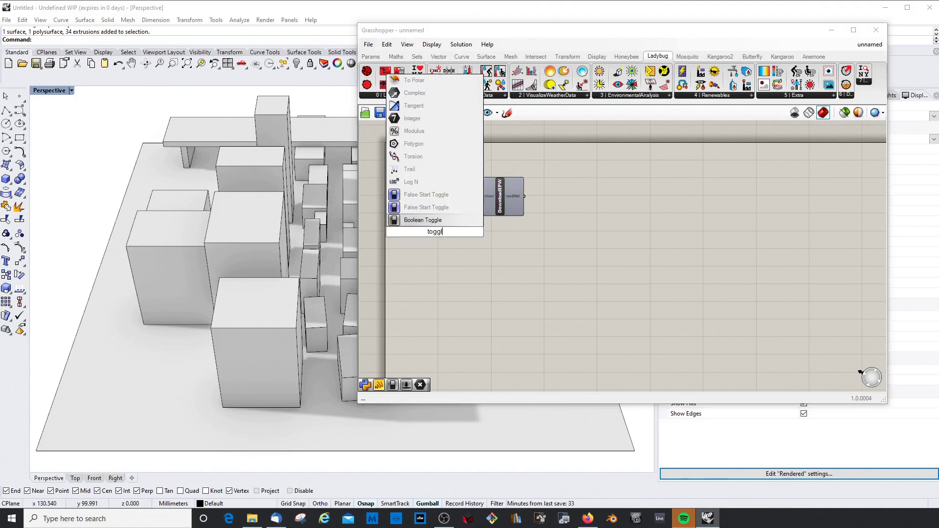
pyautogui.write('e')
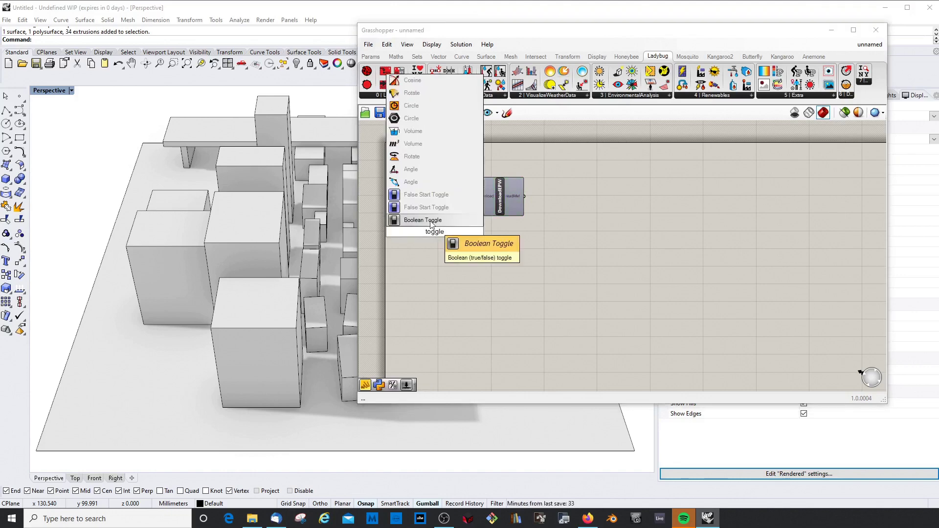
pyautogui.click(430, 221)
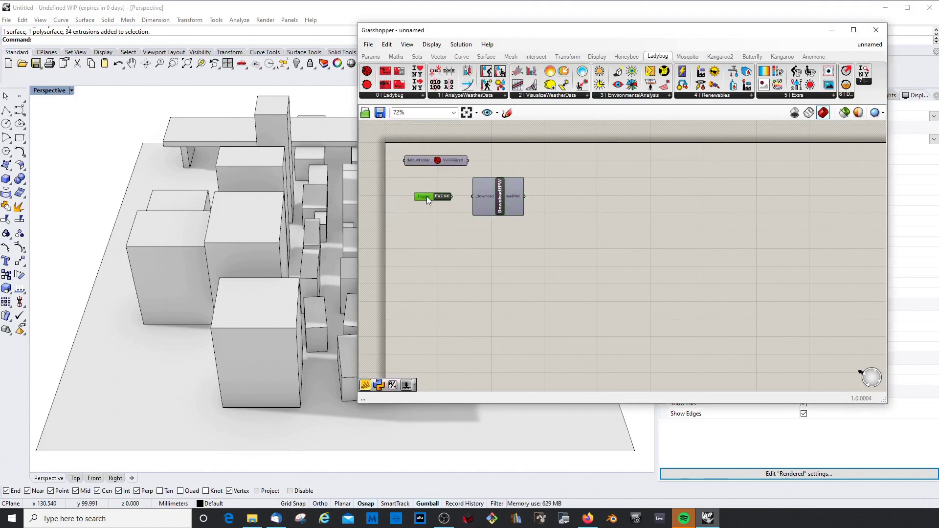
pyautogui.moveTo(477, 192); pyautogui.dragTo(480, 191)
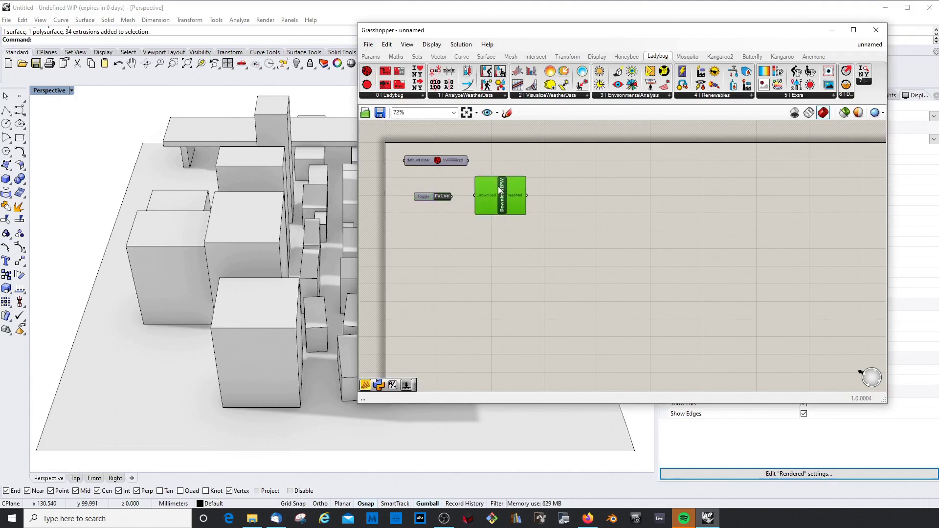
pyautogui.rightClick(440, 195)
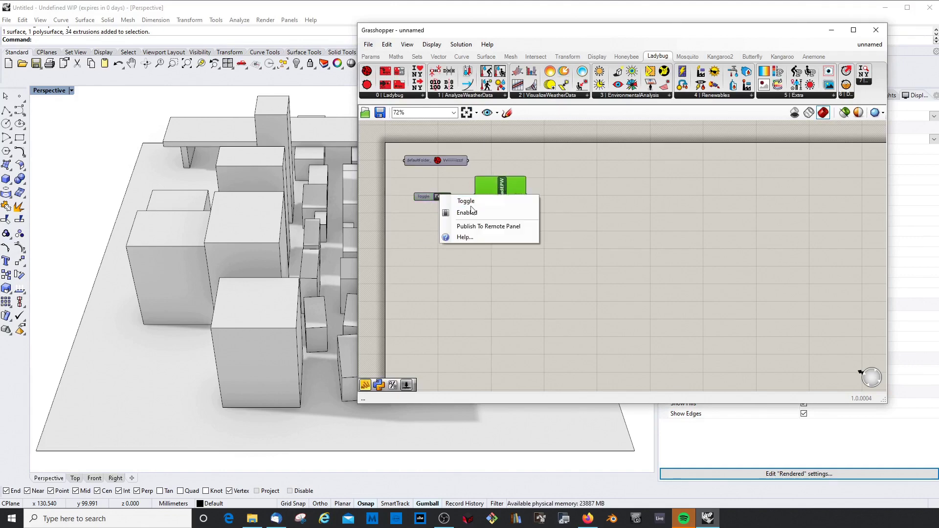
pyautogui.click(479, 213)
pyautogui.rightClick(447, 198)
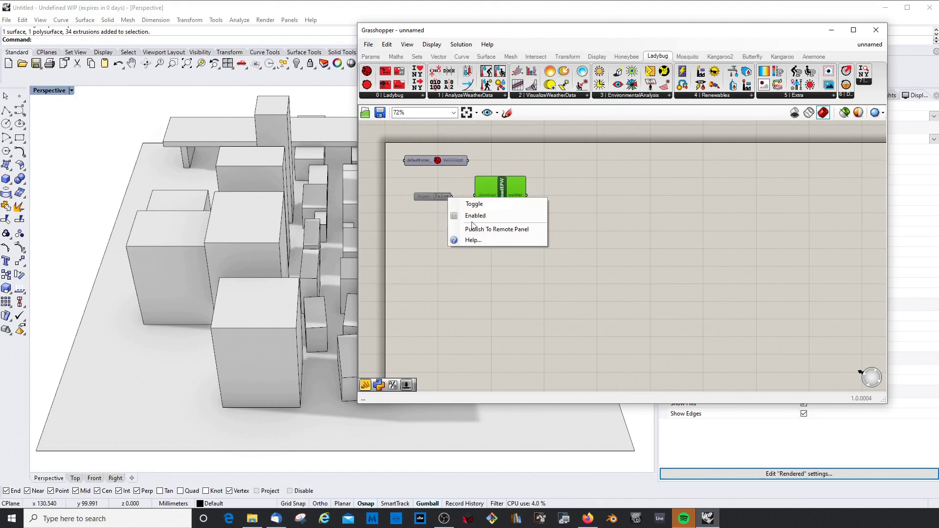
pyautogui.click(484, 217)
# Step: Connect the Boolean Toggle to DownloadEPW's _download input and line the toggle up with the component
pyautogui.moveTo(452, 195); pyautogui.dragTo(477, 197)
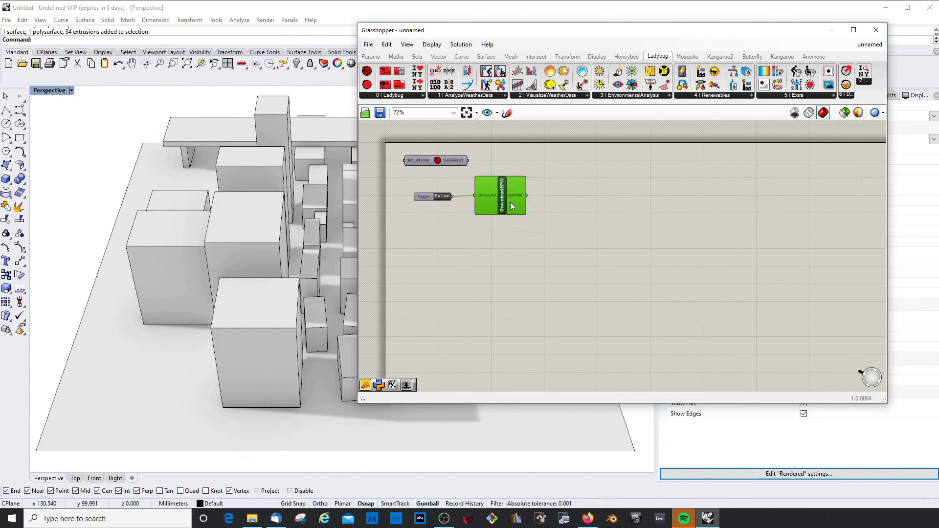
pyautogui.moveTo(433, 199); pyautogui.dragTo(431, 195)
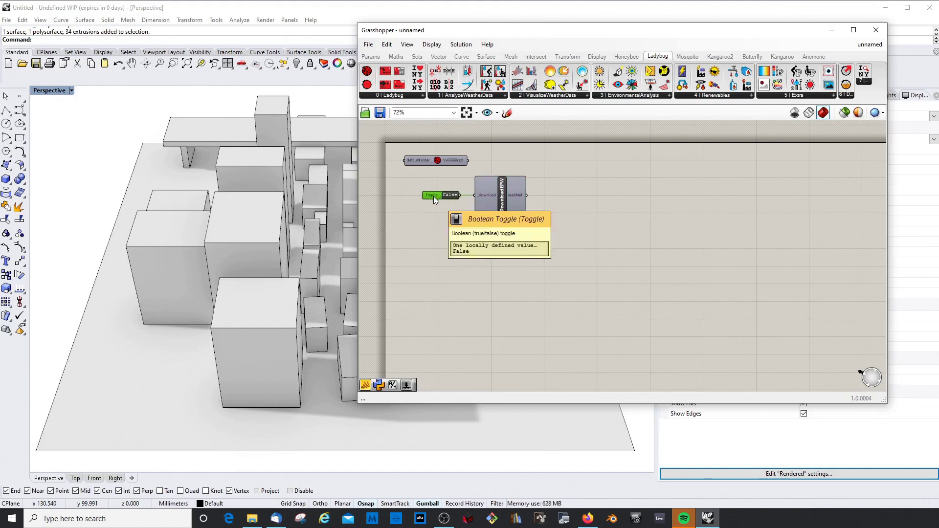
pyautogui.click(494, 201)
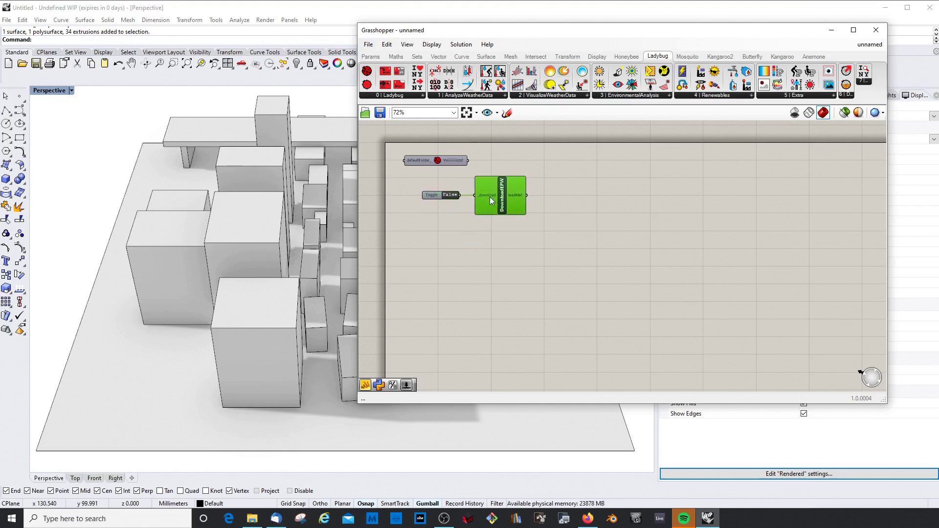
# Step: Place an ImportEPW component beyond DownloadEPW and an EPW+STAT component below DownloadEPW
pyautogui.moveTo(433, 230); pyautogui.dragTo(592, 179)
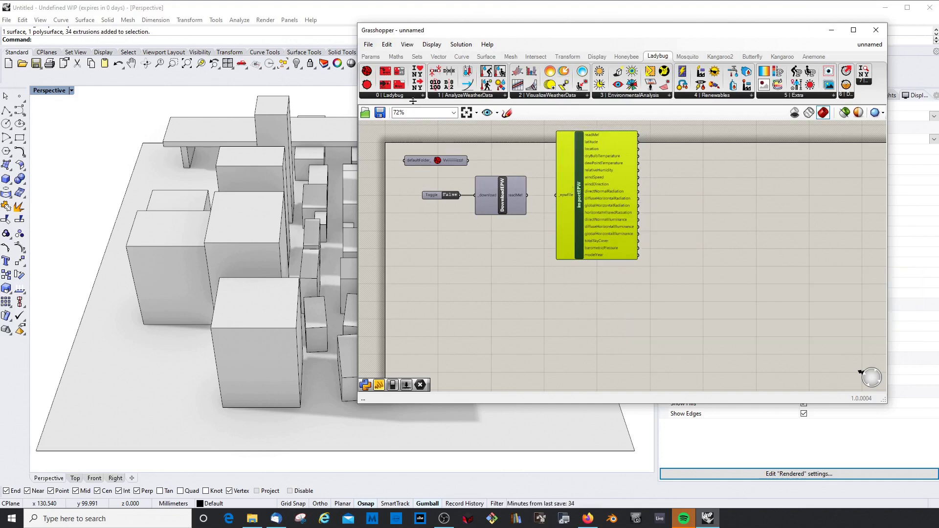
pyautogui.moveTo(402, 86); pyautogui.dragTo(489, 282)
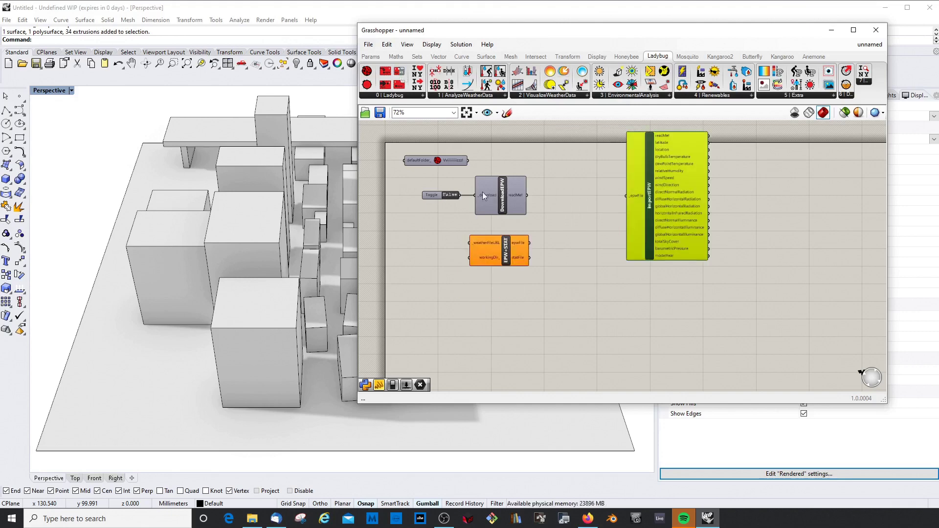
# Step: Switch the Boolean Toggle to True to open the EPW map, and copy the link of Matsumoto's IWEC weather file in Japan
pyautogui.doubleClick(451, 193)
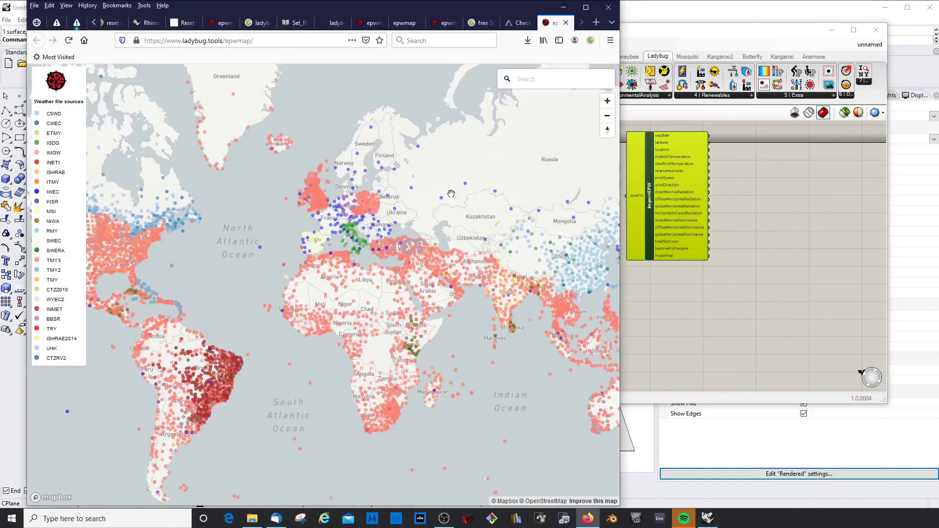
pyautogui.moveTo(452, 198); pyautogui.dragTo(353, 206)
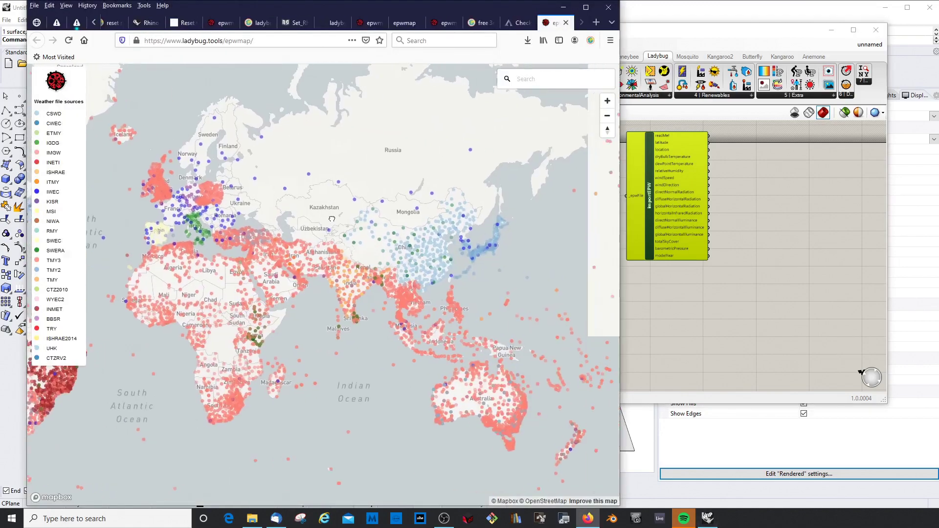
pyautogui.scroll(8, 445, 252)
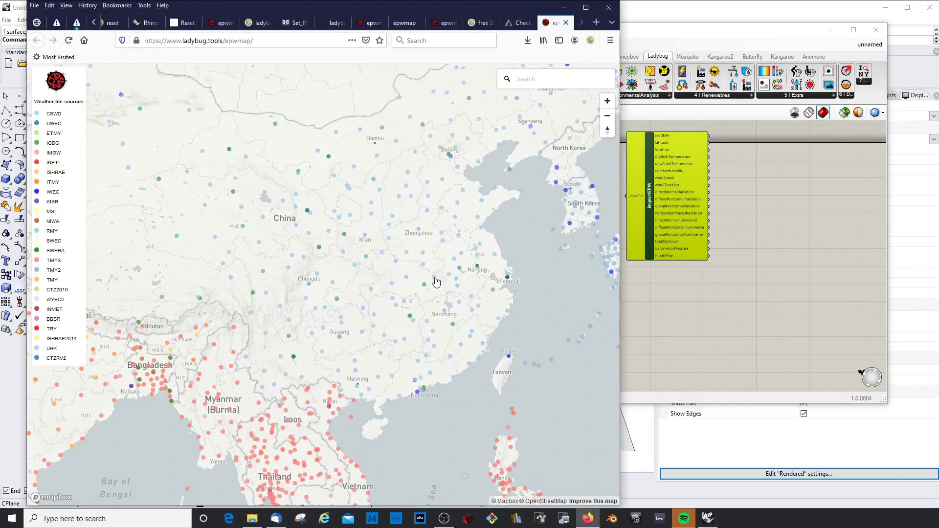
pyautogui.scroll(-5, 437, 281)
pyautogui.scroll(8, 460, 314)
pyautogui.scroll(-4, 441, 307)
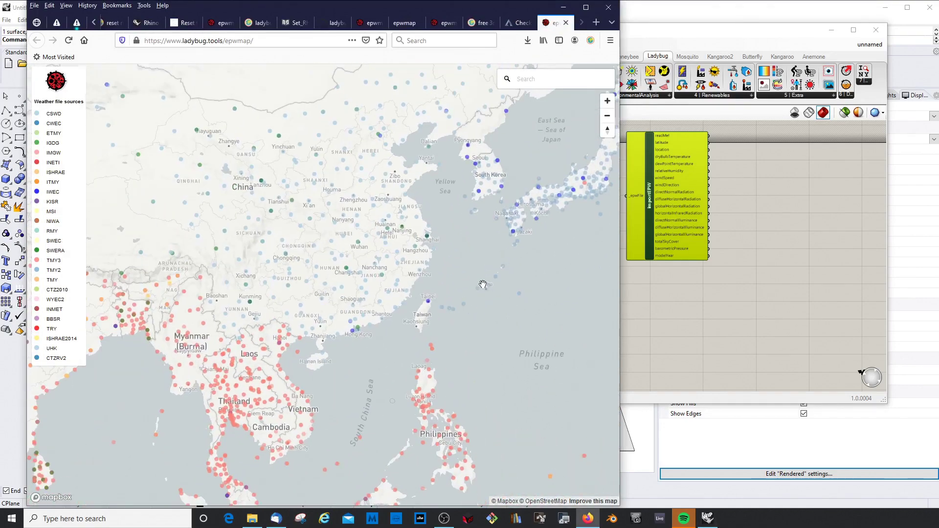
pyautogui.moveTo(474, 285); pyautogui.dragTo(464, 295)
pyautogui.scroll(6, 464, 296)
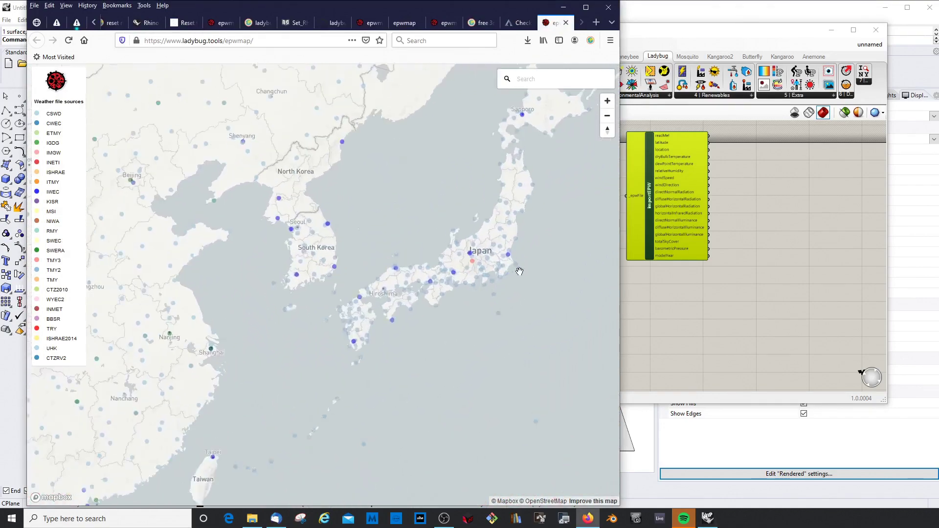
pyautogui.scroll(5, 417, 228)
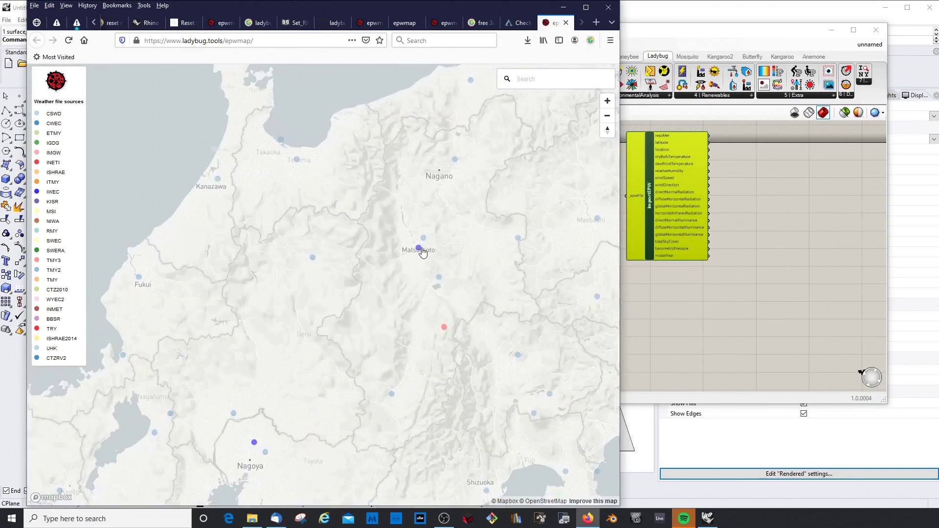
pyautogui.scroll(2, 419, 252)
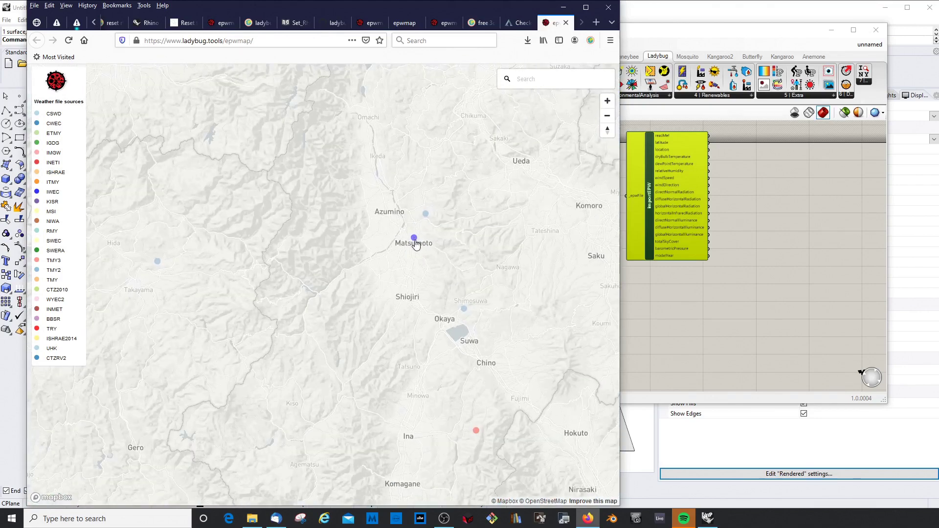
pyautogui.click(416, 244)
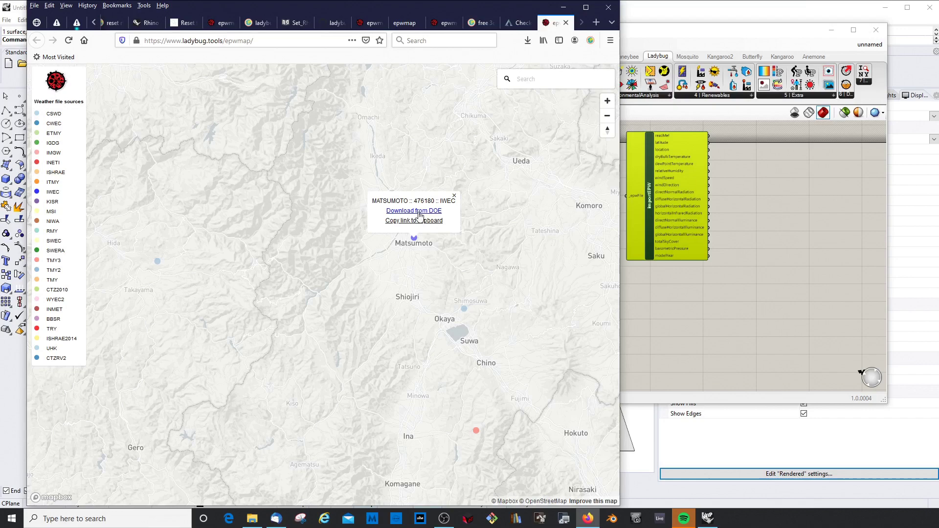
pyautogui.click(416, 226)
# Step: Return to Grasshopper, shift the EPW+STAT component over to make room and place a Panel on its input side
pyautogui.click(770, 296)
pyautogui.moveTo(518, 250); pyautogui.dragTo(554, 250)
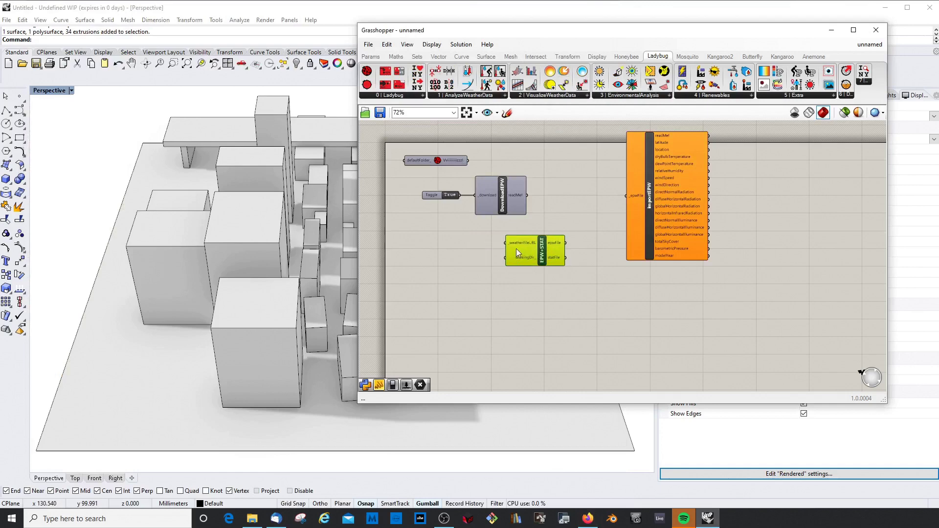
pyautogui.click(462, 254)
pyautogui.doubleClick(462, 253)
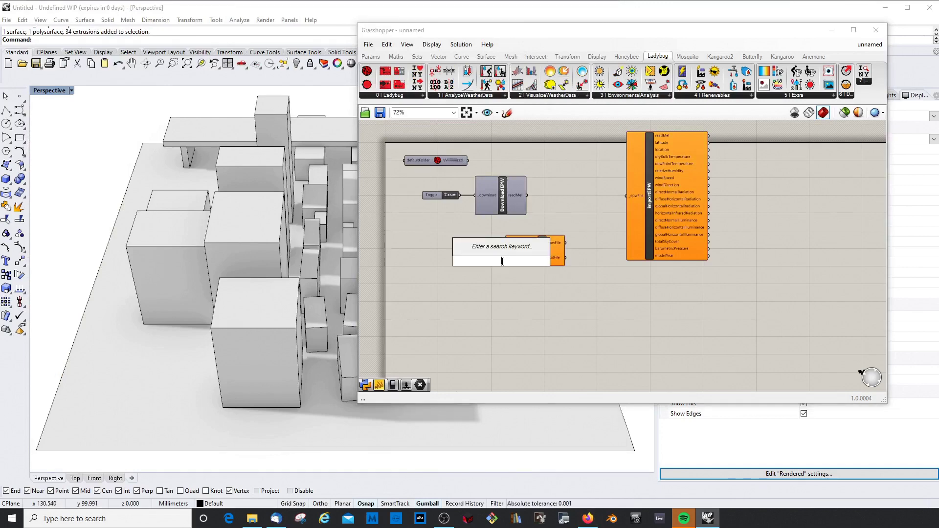
pyautogui.write("pane'")
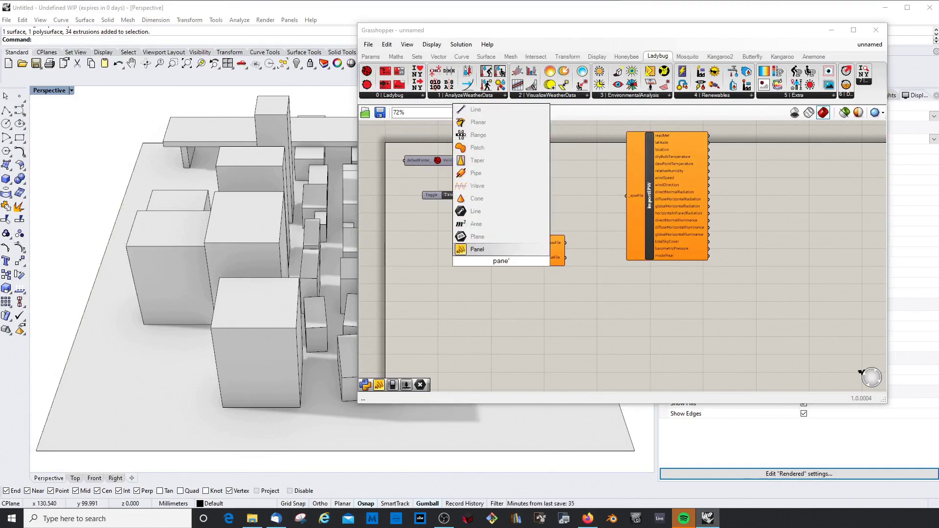
pyautogui.press('Return')
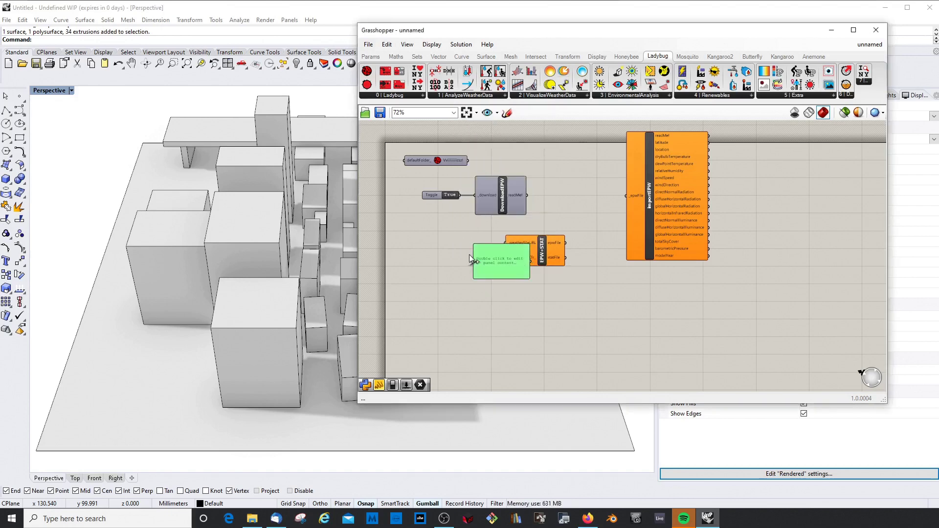
pyautogui.moveTo(502, 261); pyautogui.dragTo(451, 255)
# Step: Paste the copied Matsumoto weather file link into the Panel and connect it to EPW+STAT's _weatherFileURL input
pyautogui.doubleClick(444, 251)
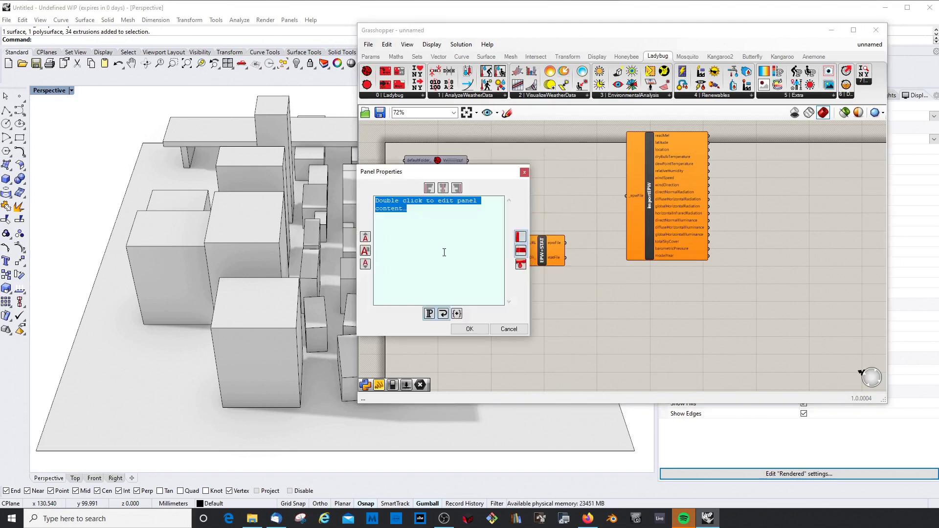
pyautogui.write('https://www.energyplus.net/weather-download/asia_wmo_region_2/JPN//JPN_Matsumoto.476180_IWEC/all')
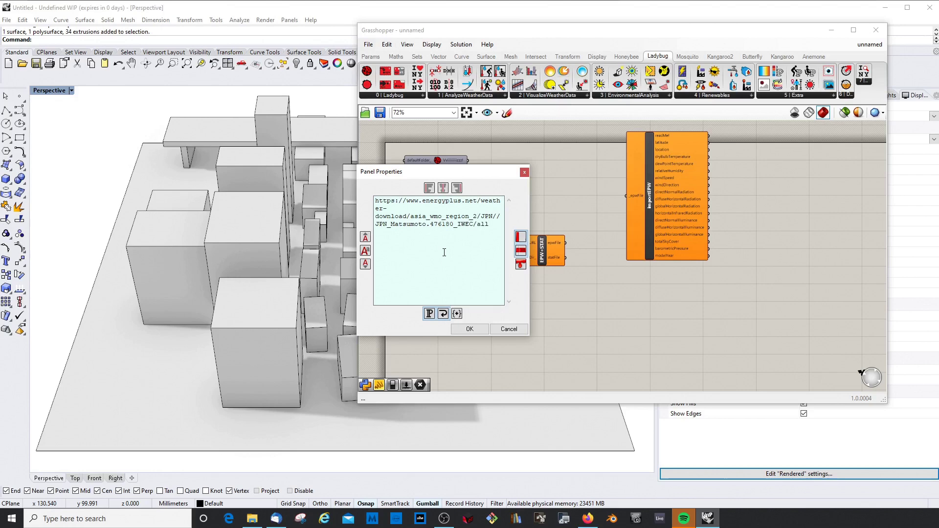
pyautogui.click(469, 330)
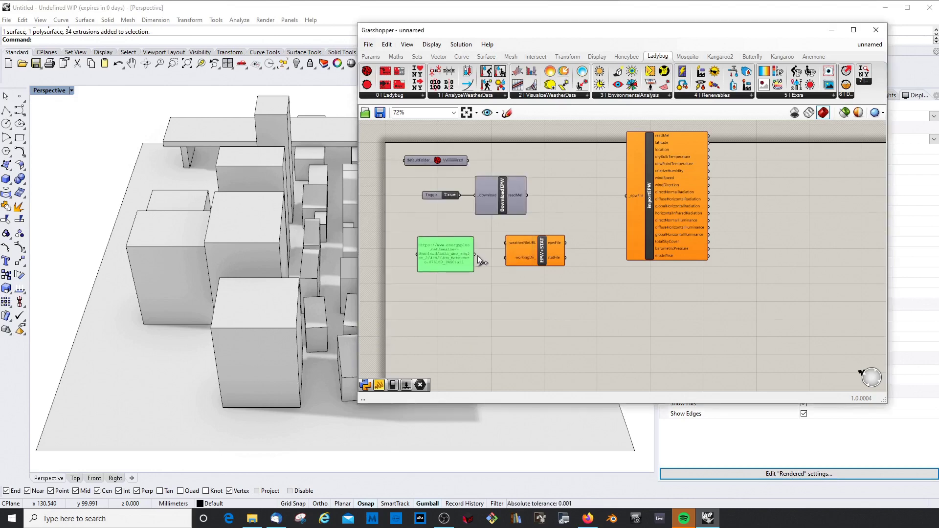
pyautogui.moveTo(475, 254); pyautogui.dragTo(503, 247)
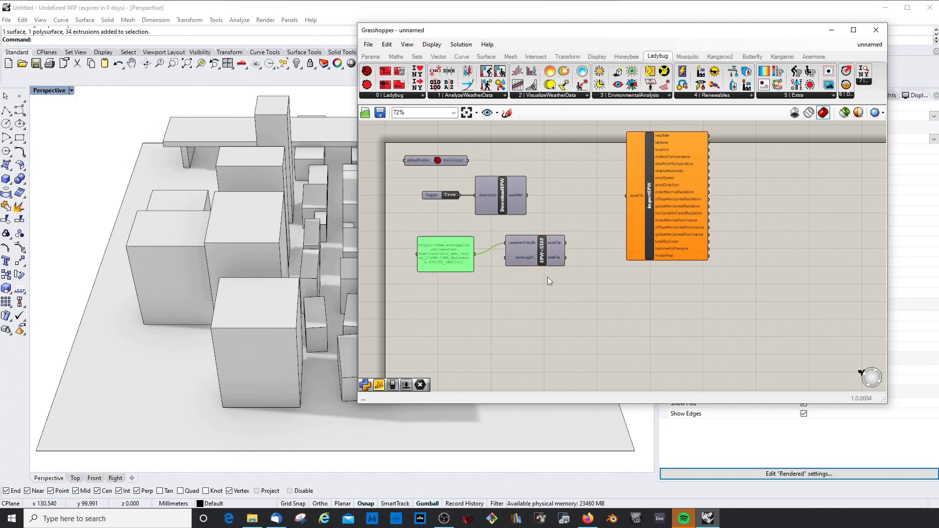
# Step: Line up the weather link Panel and the EPW+STAT component so their connecting wire runs straight
pyautogui.scroll(3, 509, 257)
pyautogui.scroll(-3, 469, 247)
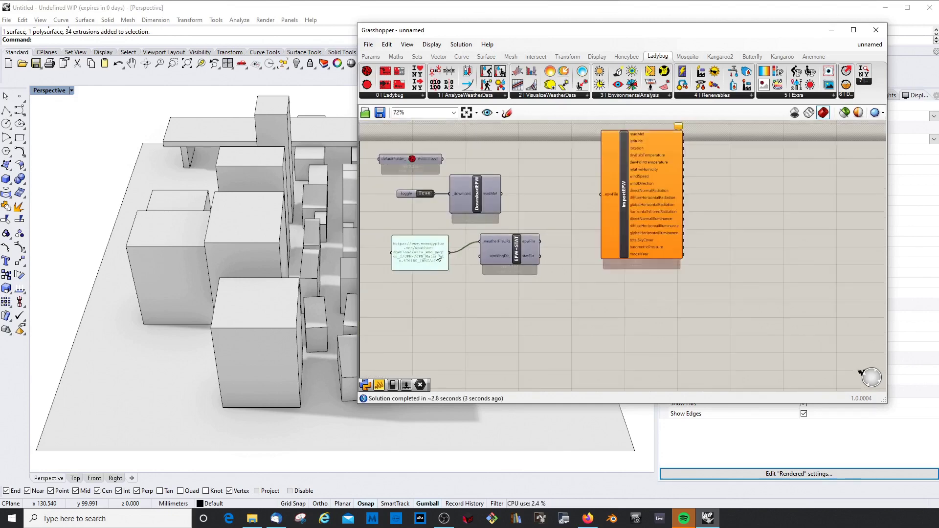
pyautogui.click(435, 251)
pyautogui.moveTo(486, 247); pyautogui.dragTo(480, 249)
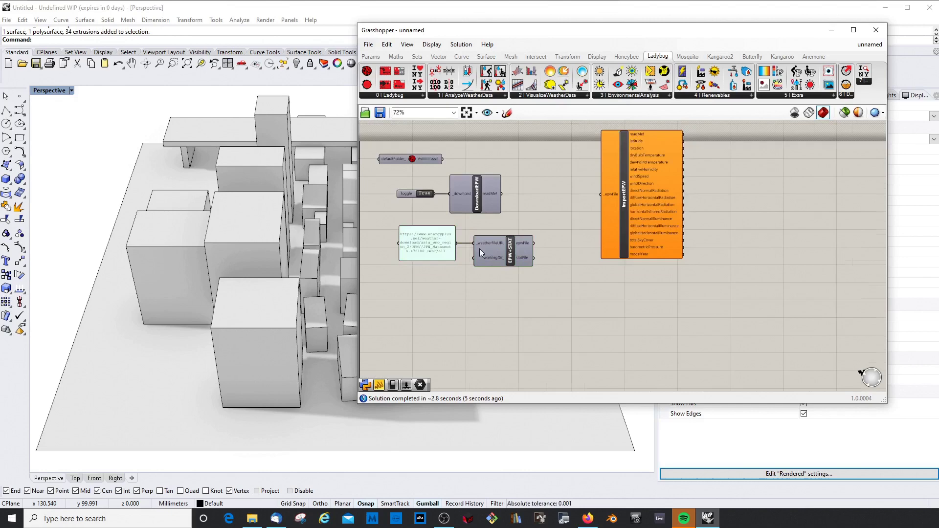
# Step: Place a Ladybug_Set Rhino Sun component on the canvas beyond the ImportEPW component
pyautogui.moveTo(587, 226); pyautogui.dragTo(546, 234, button='right')
pyautogui.scroll(2, 543, 236)
pyautogui.scroll(-2, 542, 236)
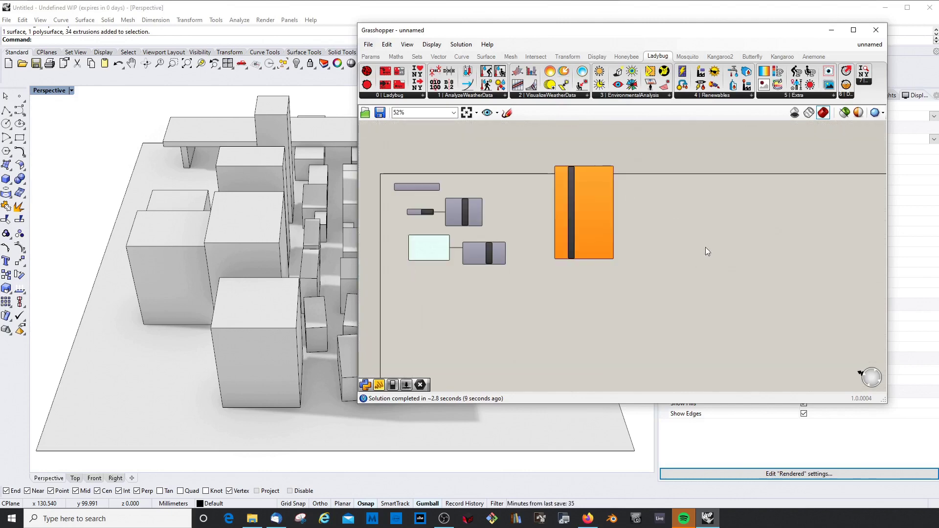
pyautogui.click(627, 97)
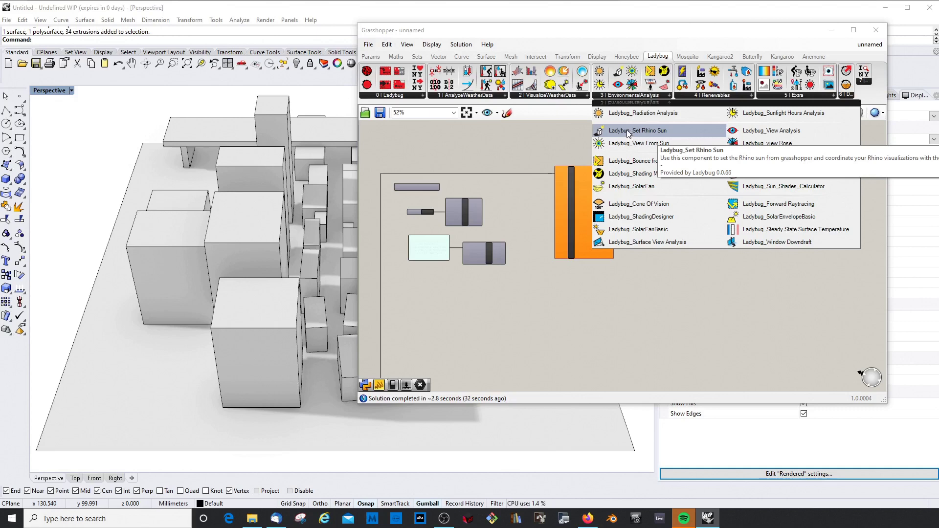
pyautogui.click(628, 131)
pyautogui.click(694, 244)
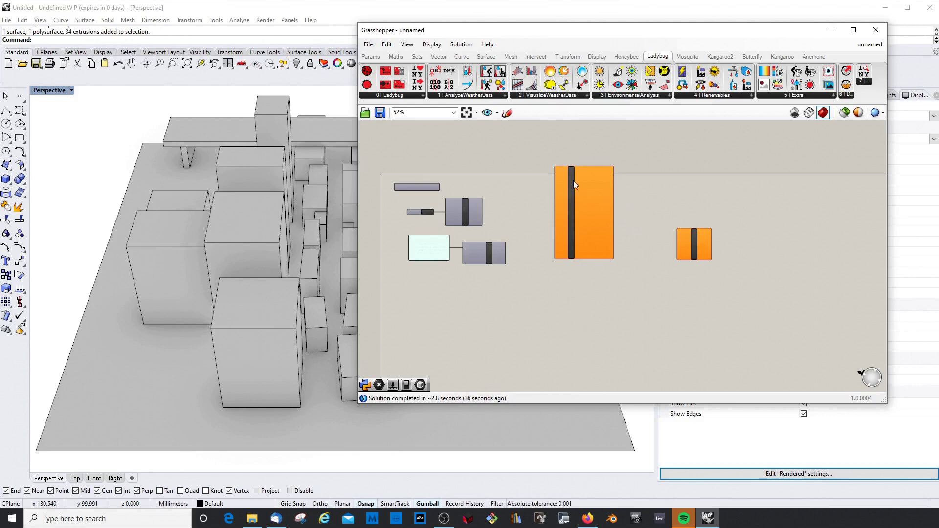
# Step: Shift the Grasshopper window to uncover more of the model and move the rhinoSun component closer to ImportEPW
pyautogui.moveTo(460, 37); pyautogui.dragTo(506, 35)
pyautogui.scroll(3, 631, 208)
pyautogui.moveTo(838, 283); pyautogui.dragTo(782, 200)
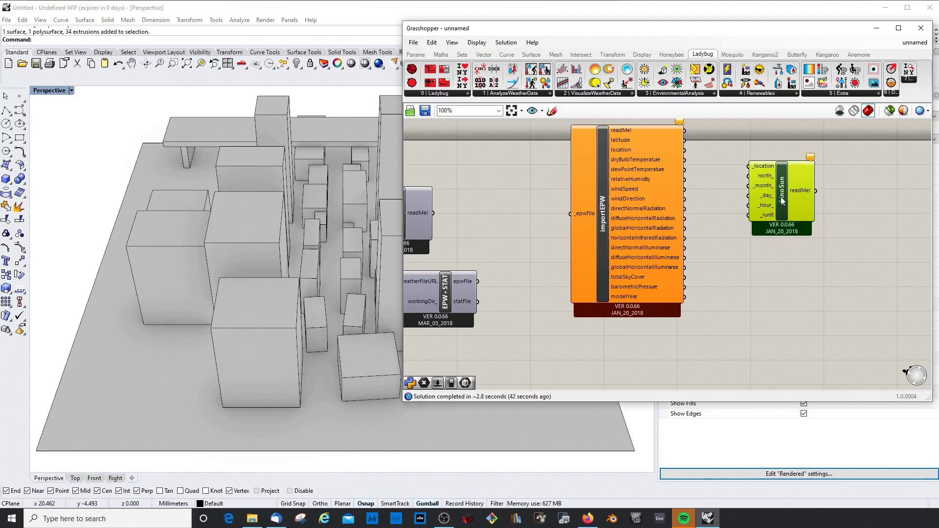
pyautogui.scroll(-3, 793, 264)
pyautogui.scroll(2, 798, 278)
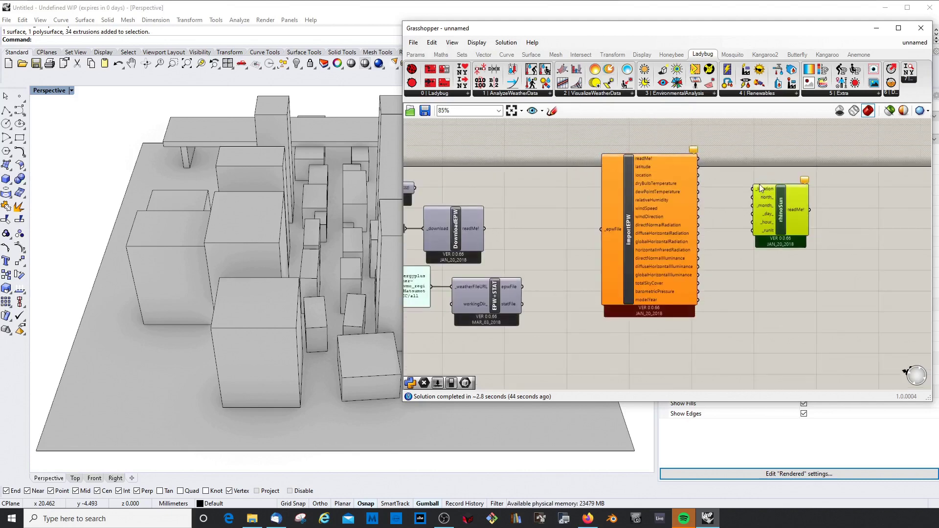
pyautogui.scroll(2, 759, 184)
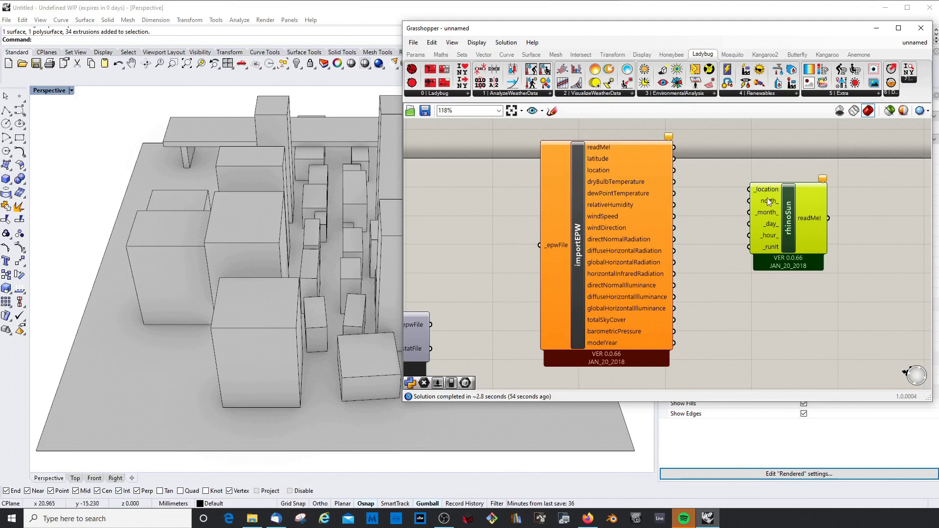
# Step: Draw a two-point diagonal polyline on the open ground beside the city model as the north direction for rhinoSun
pyautogui.moveTo(765, 201)
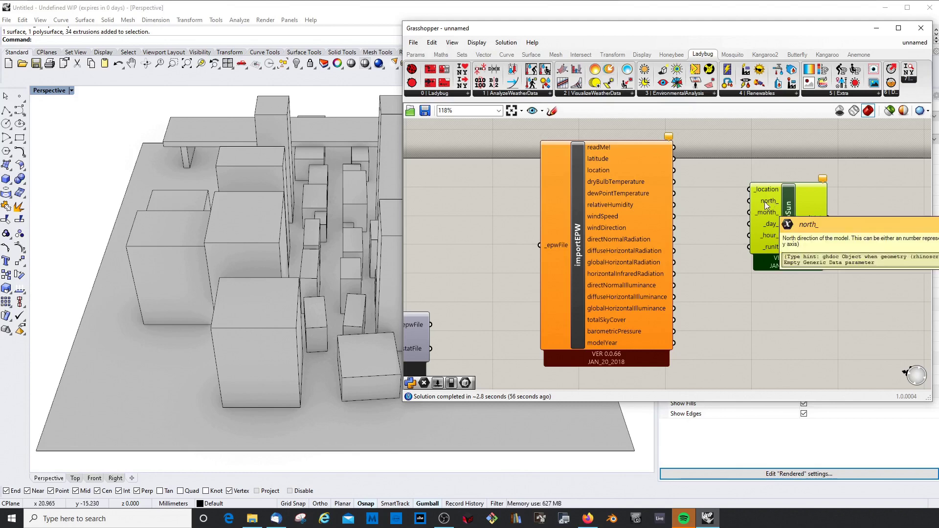
pyautogui.scroll(-3, 84, 218)
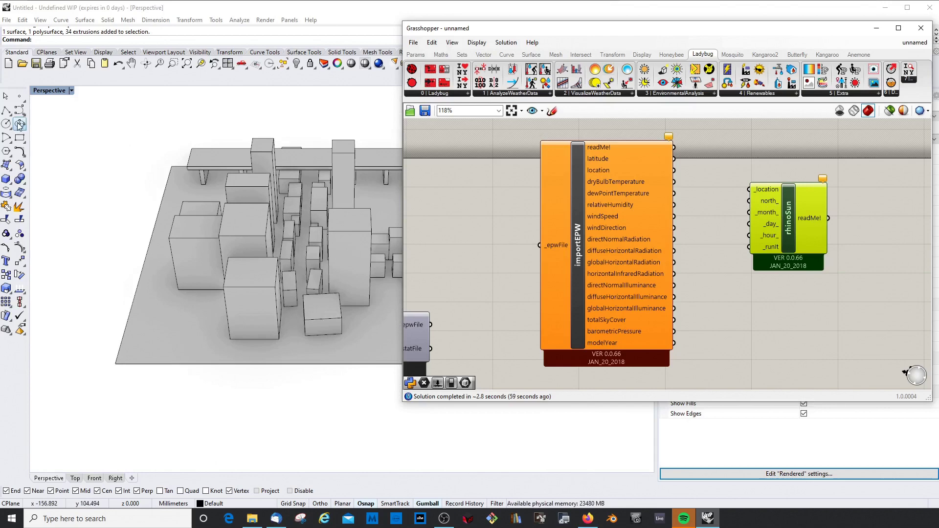
pyautogui.click(6, 110)
pyautogui.scroll(-3, 93, 235)
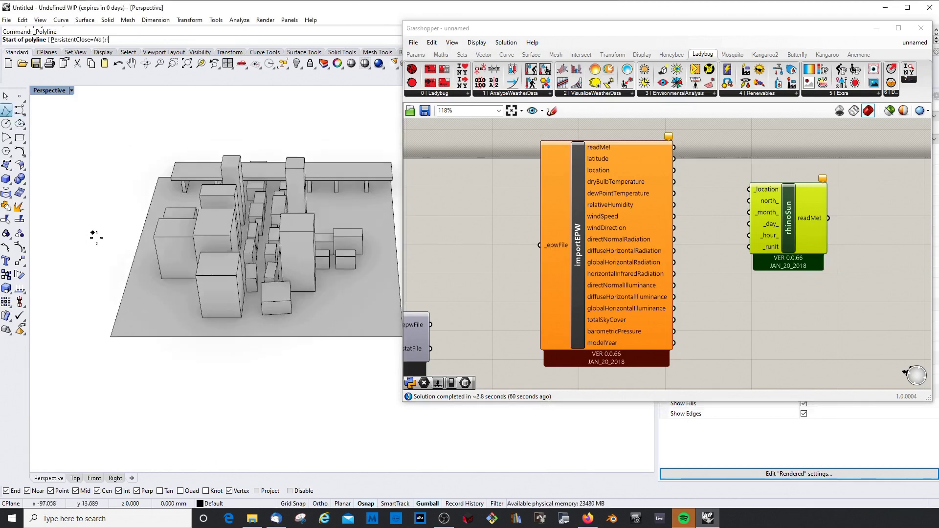
pyautogui.scroll(1, 334, 230)
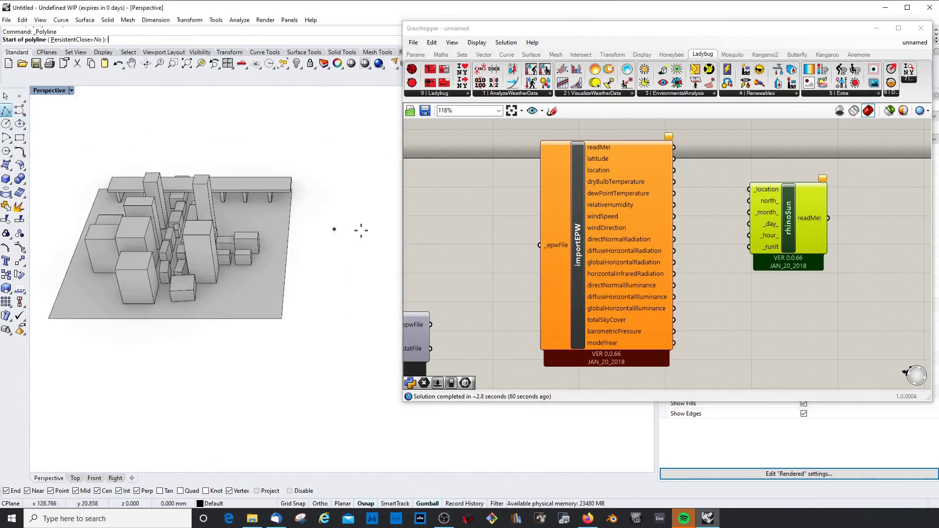
pyautogui.click(361, 230)
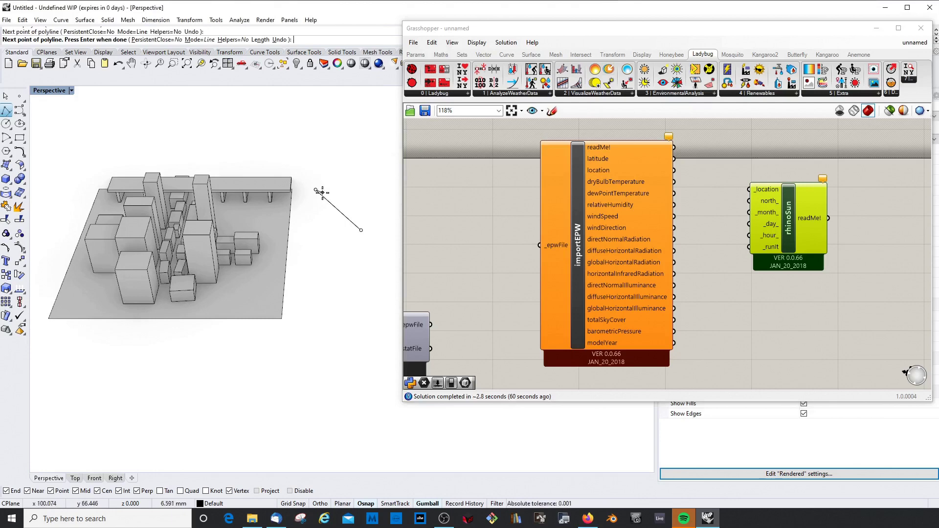
pyautogui.click(316, 190)
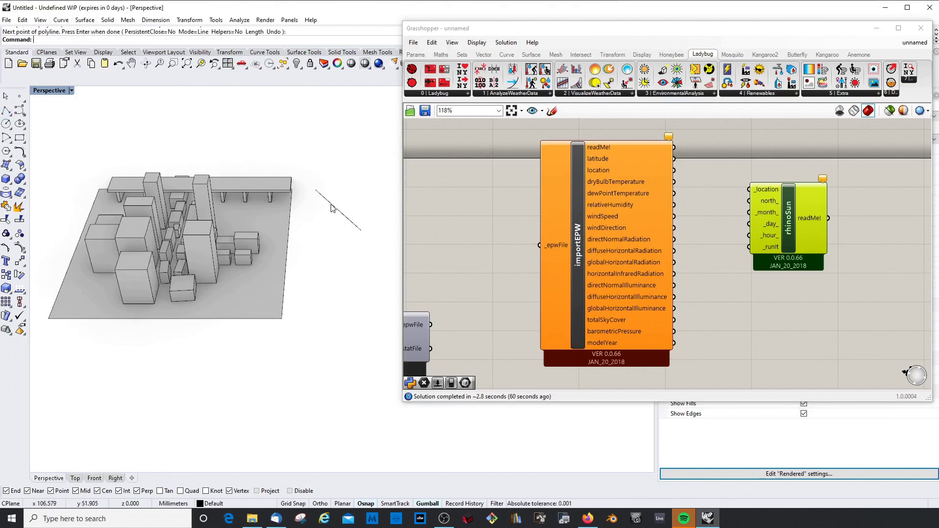
pyautogui.press('Return')
pyautogui.press('Escape')
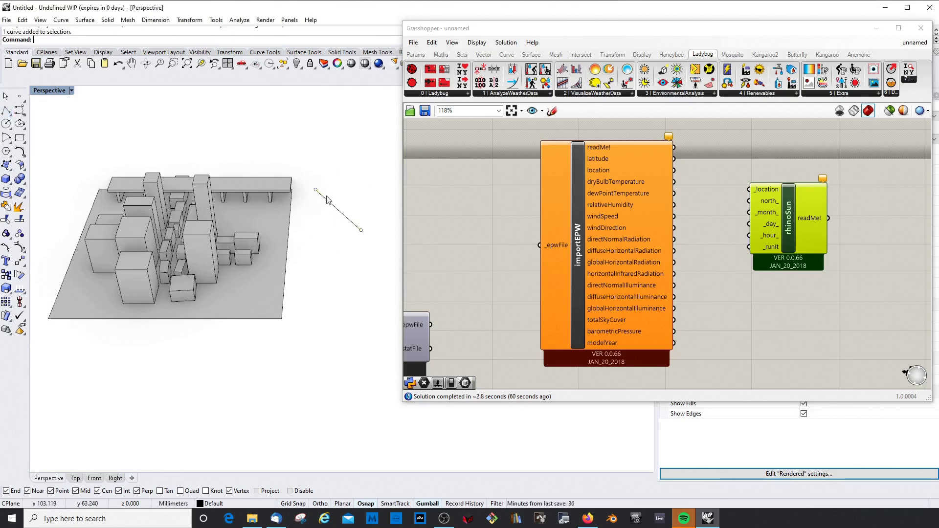
pyautogui.click(328, 200)
pyautogui.press('Escape')
# Step: Add a Curve parameter between ImportEPW and rhinoSun, connect it to rhinoSun's north_ input and line it up with that input
pyautogui.click(416, 54)
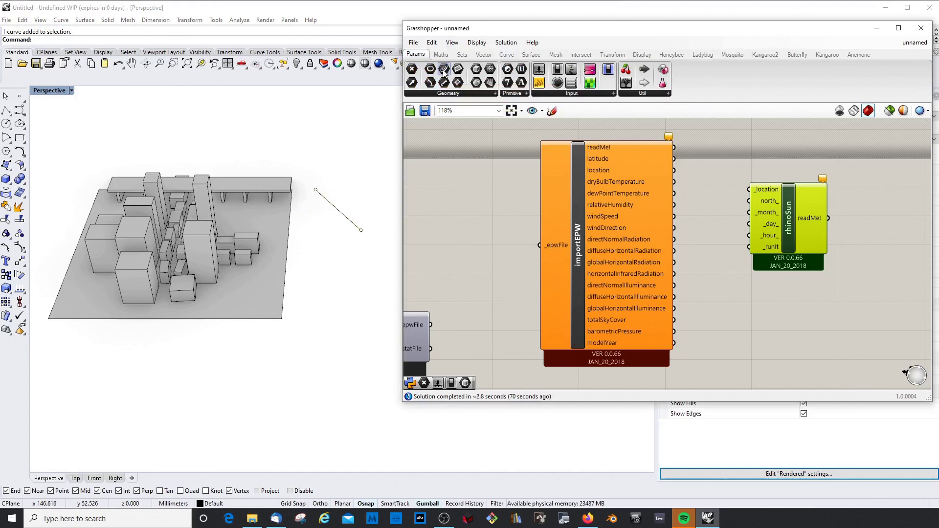
pyautogui.moveTo(443, 73); pyautogui.dragTo(828, 217)
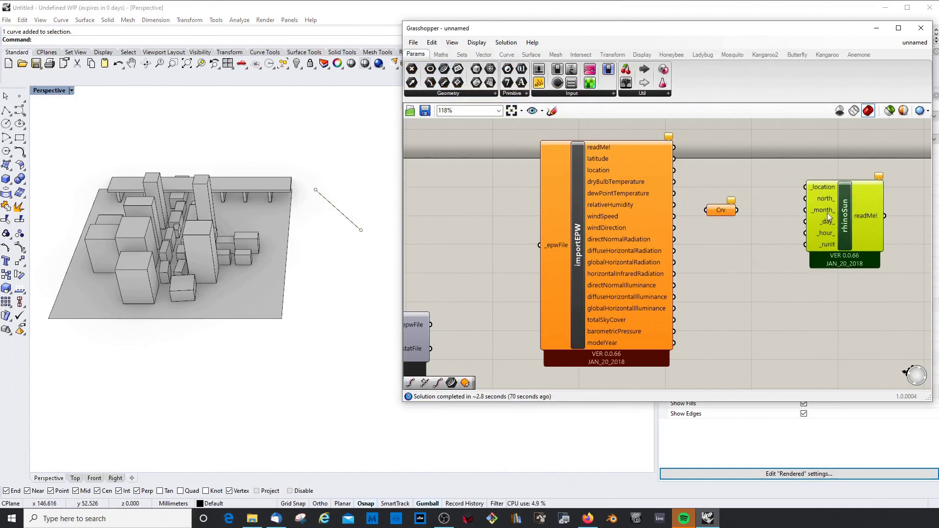
pyautogui.moveTo(738, 210); pyautogui.dragTo(815, 199)
pyautogui.moveTo(723, 212); pyautogui.dragTo(750, 201)
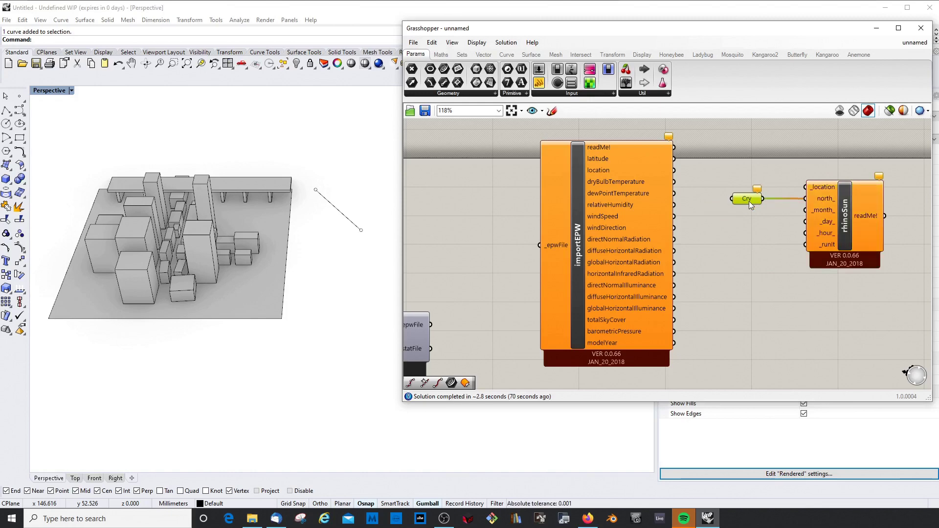
# Step: Try to reference the drawn diagonal line in the Curve parameter feeding rhinoSun's north_ input
pyautogui.rightClick(750, 202)
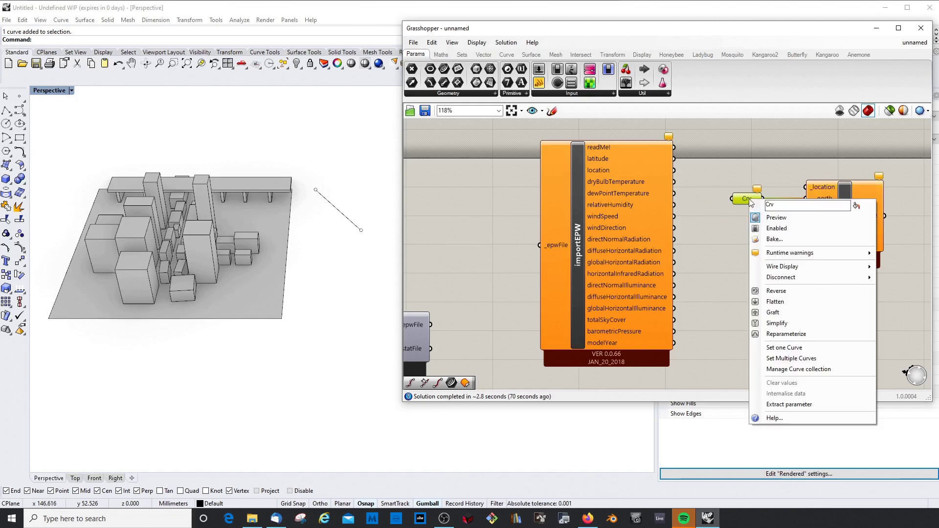
pyautogui.click(784, 348)
pyautogui.press('Return')
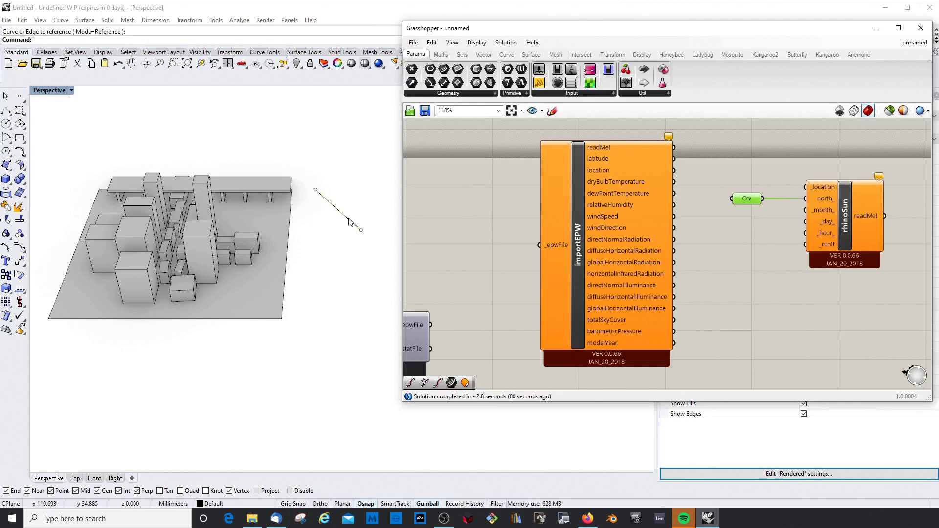
pyautogui.scroll(2, 360, 205)
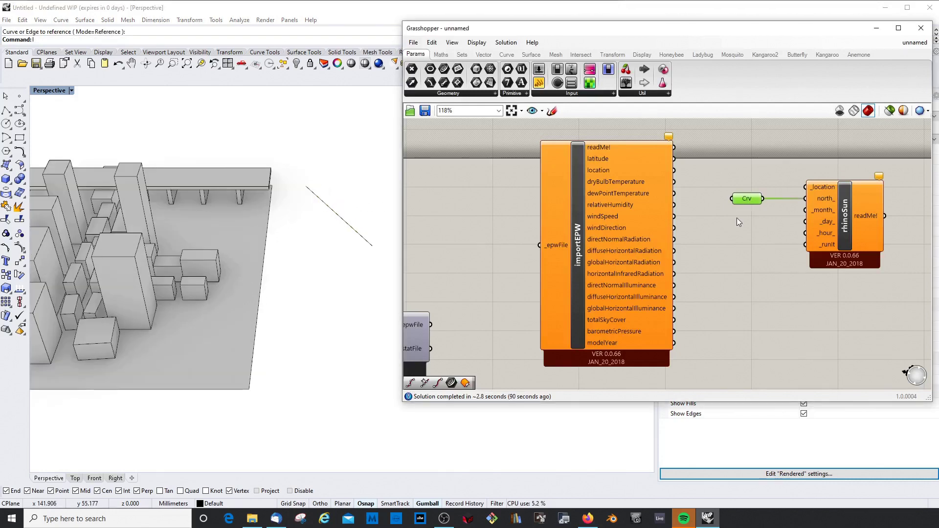
# Step: Delete the Curve parameter and the diagonal north line beside the city model
pyautogui.press('Delete')
pyautogui.moveTo(336, 182); pyautogui.dragTo(318, 209)
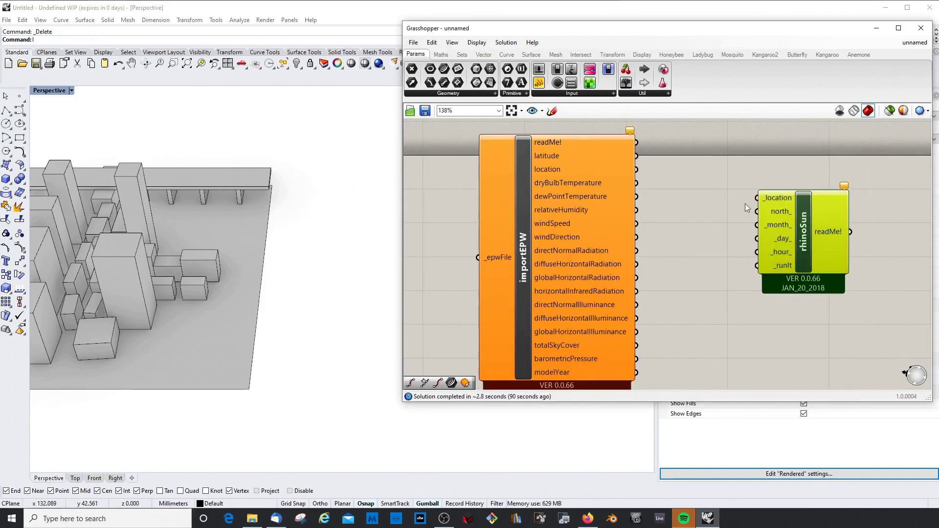
# Step: Lower the importEPW component slightly and connect the EPW+STAT epwFile output to its _epwFile input
pyautogui.scroll(-3, 711, 205)
pyautogui.scroll(1, 606, 196)
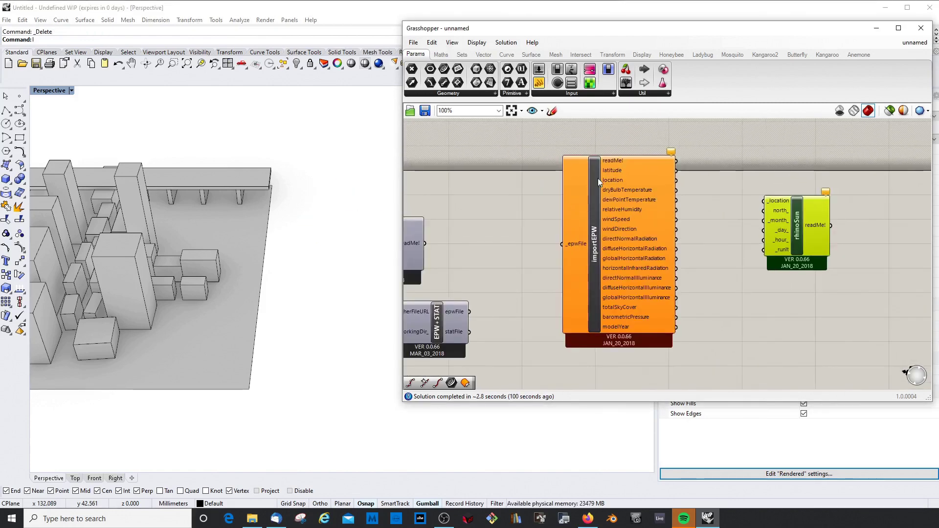
pyautogui.moveTo(610, 180); pyautogui.dragTo(603, 195)
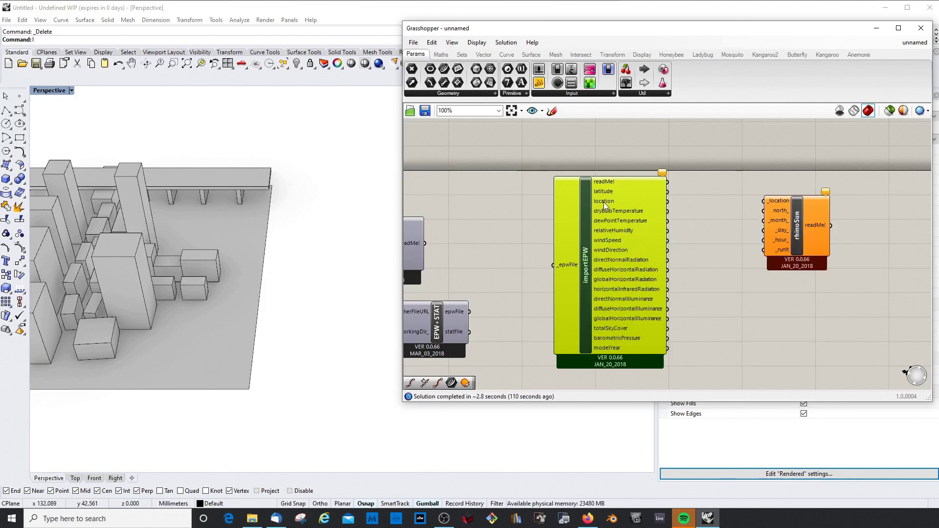
pyautogui.moveTo(468, 312); pyautogui.dragTo(555, 264)
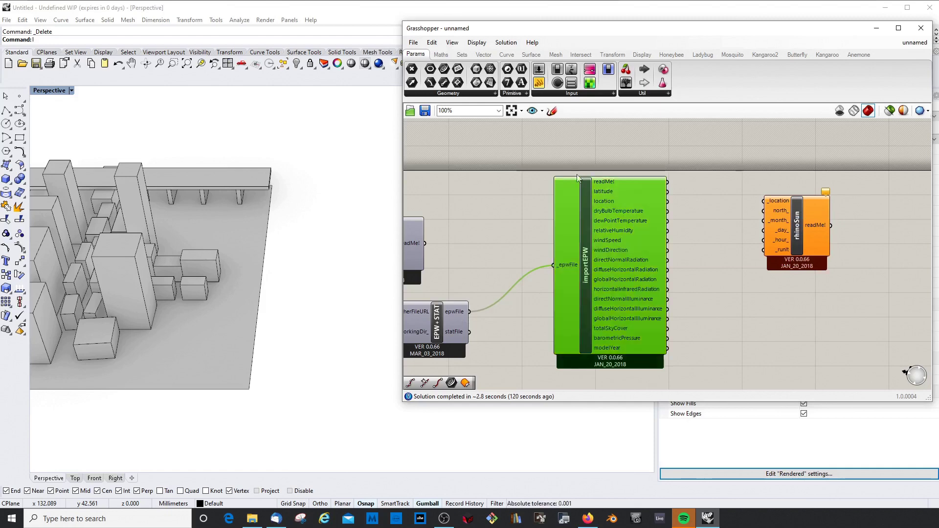
# Step: Read importEPW's location output in a temporary enlarged panel and delete the panel
pyautogui.moveTo(716, 243); pyautogui.dragTo(751, 302)
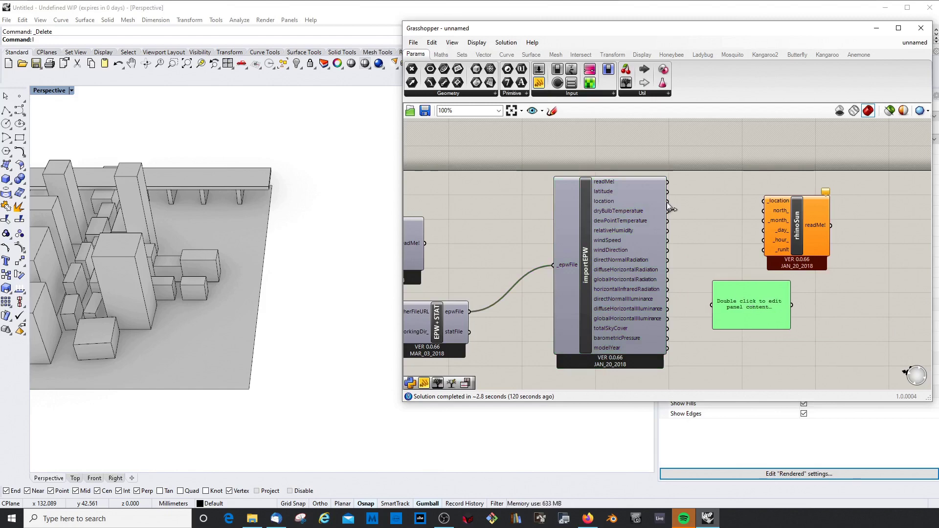
pyautogui.moveTo(667, 201); pyautogui.dragTo(711, 305)
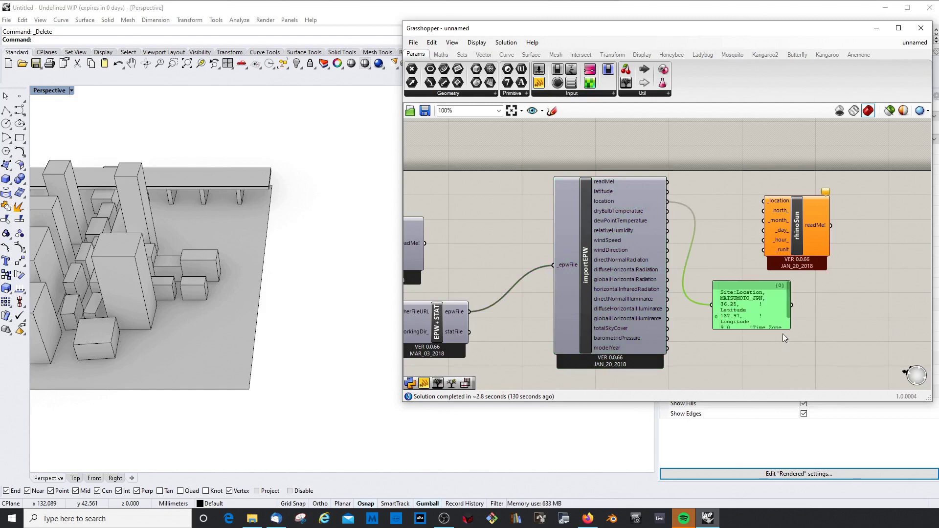
pyautogui.moveTo(761, 330); pyautogui.dragTo(760, 380)
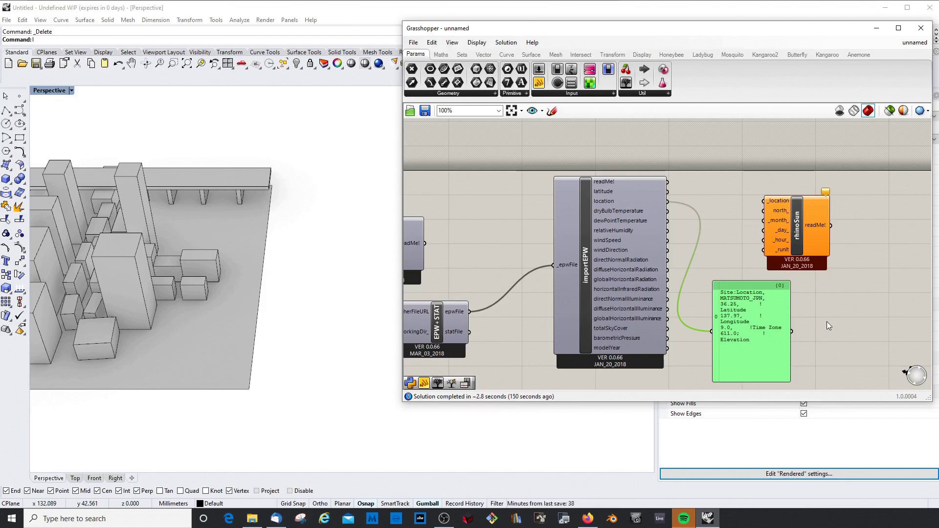
pyautogui.scroll(-3, 593, 256)
pyautogui.scroll(4, 689, 292)
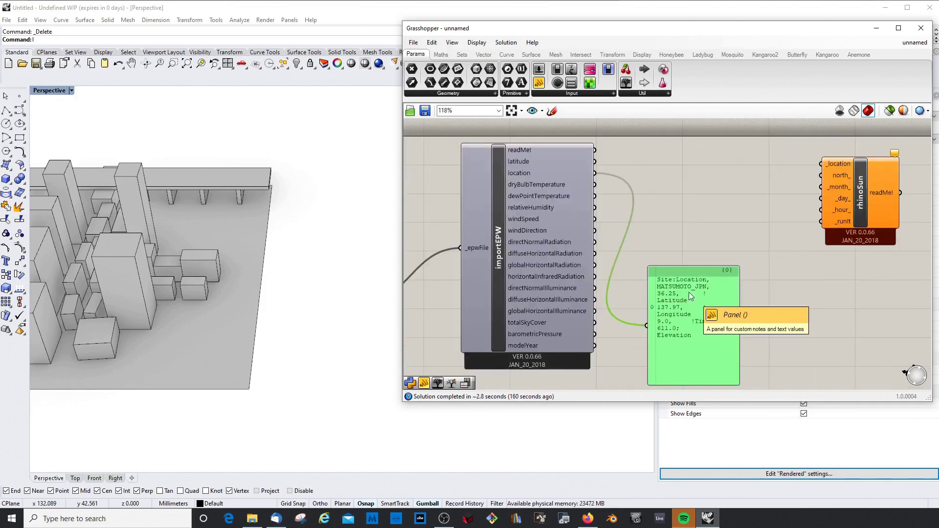
pyautogui.press('Delete')
# Step: Move rhinoSun closer to importEPW, connect the location output to its _location input and straighten the wire
pyautogui.scroll(-1, 758, 249)
pyautogui.moveTo(833, 214); pyautogui.dragTo(712, 224)
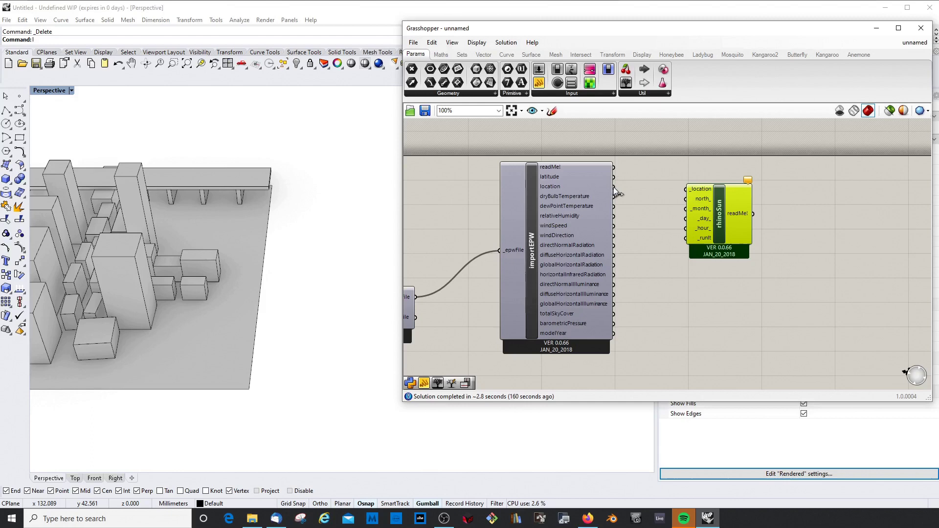
pyautogui.moveTo(613, 187); pyautogui.dragTo(685, 190)
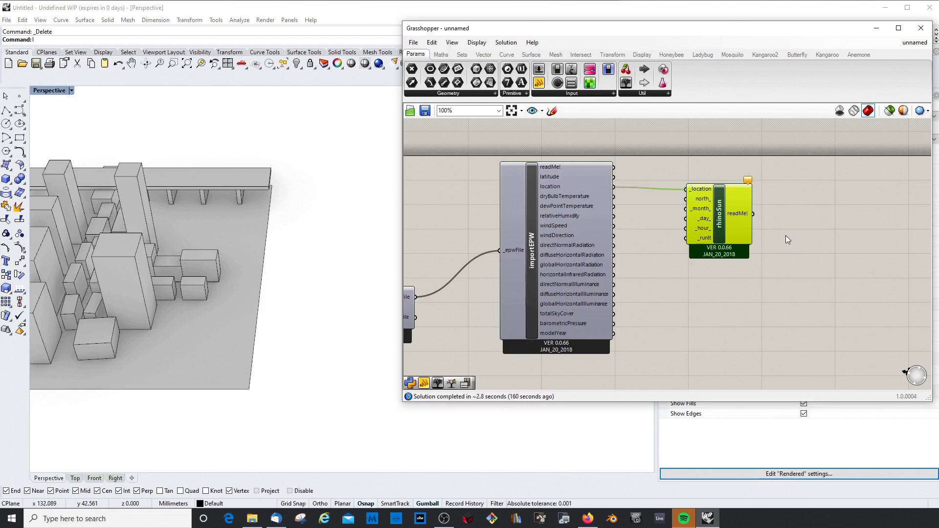
pyautogui.scroll(-2, 785, 236)
pyautogui.scroll(1, 618, 285)
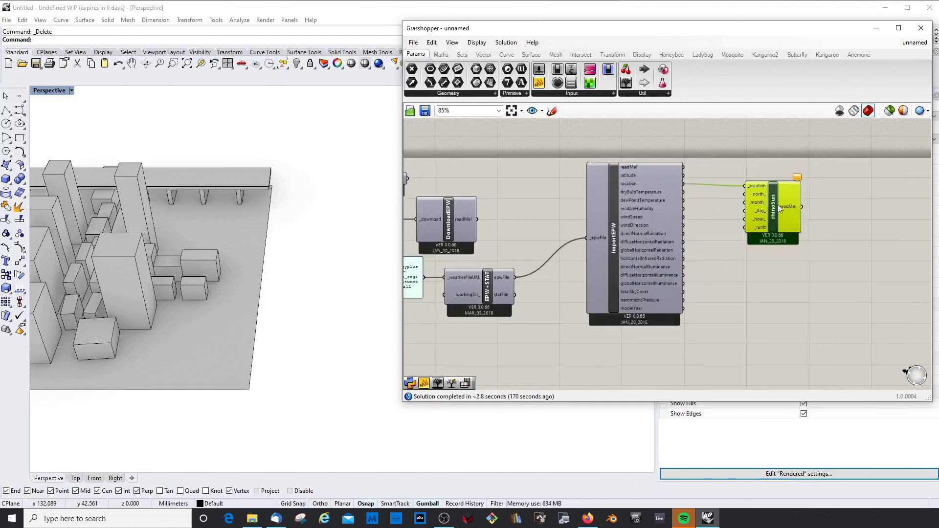
pyautogui.moveTo(777, 198); pyautogui.dragTo(778, 195)
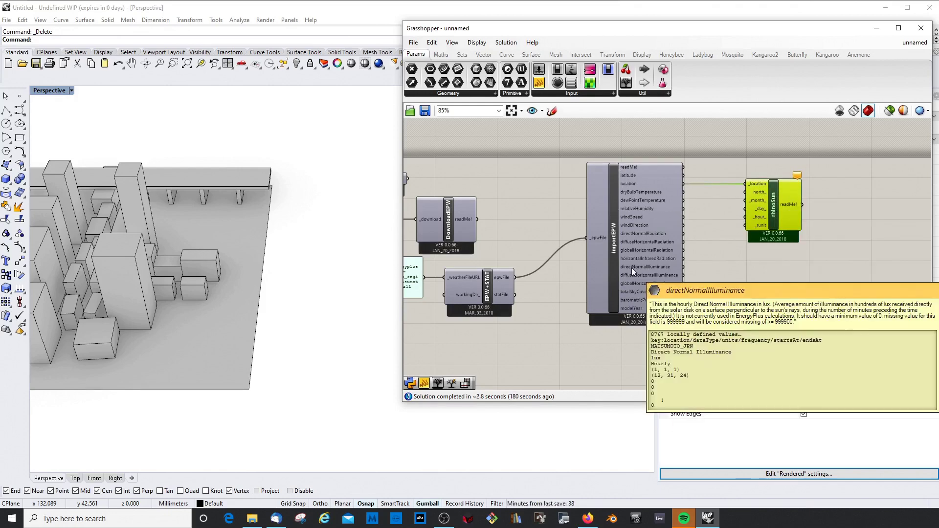
# Step: Replace importEPW with a Ladybug importLocation component fed by the EPW+STAT epwFile output
pyautogui.click(636, 227)
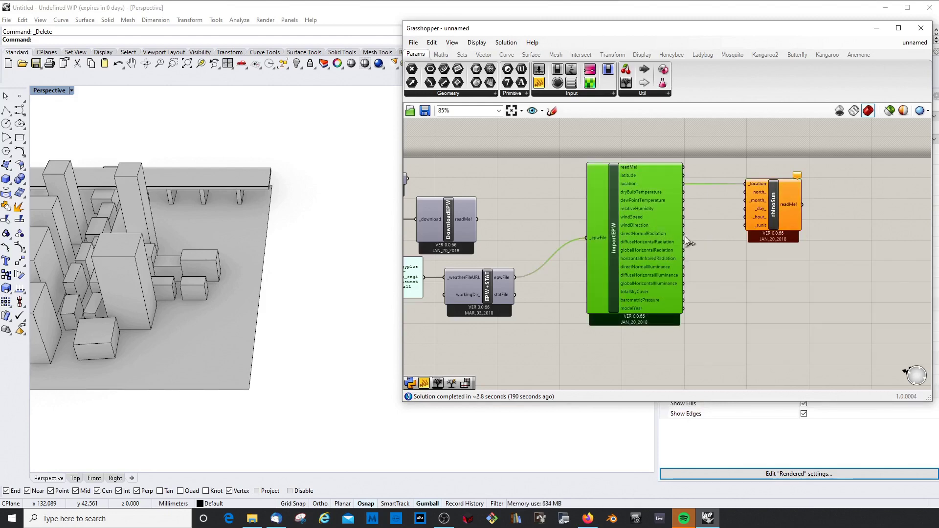
pyautogui.press('Delete')
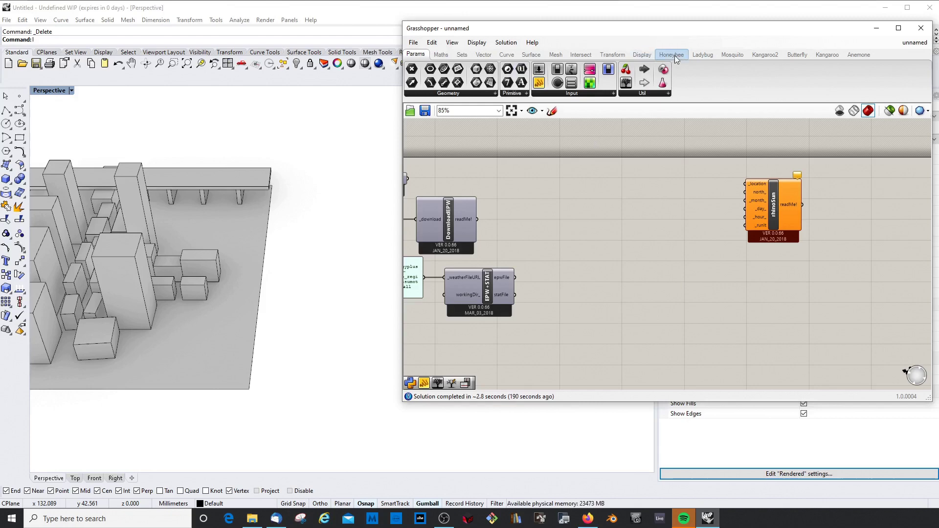
pyautogui.click(697, 56)
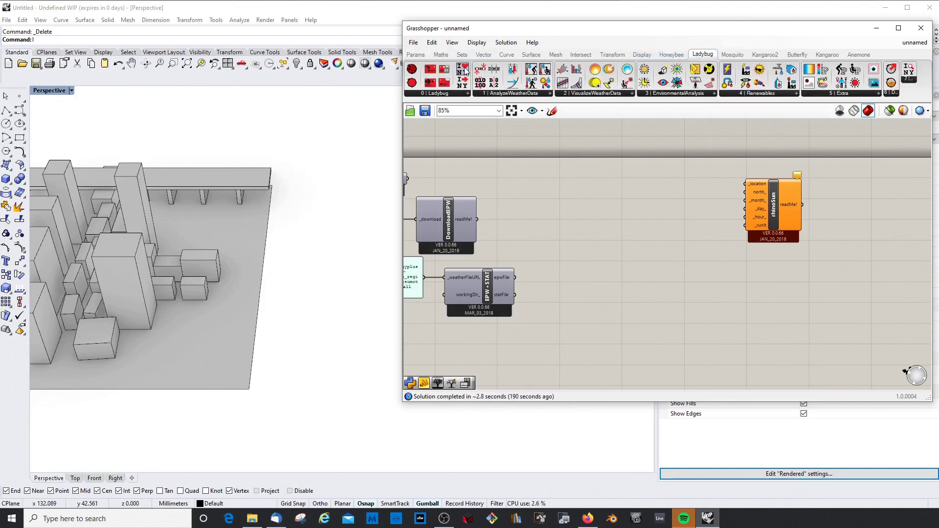
pyautogui.moveTo(462, 87); pyautogui.dragTo(580, 290)
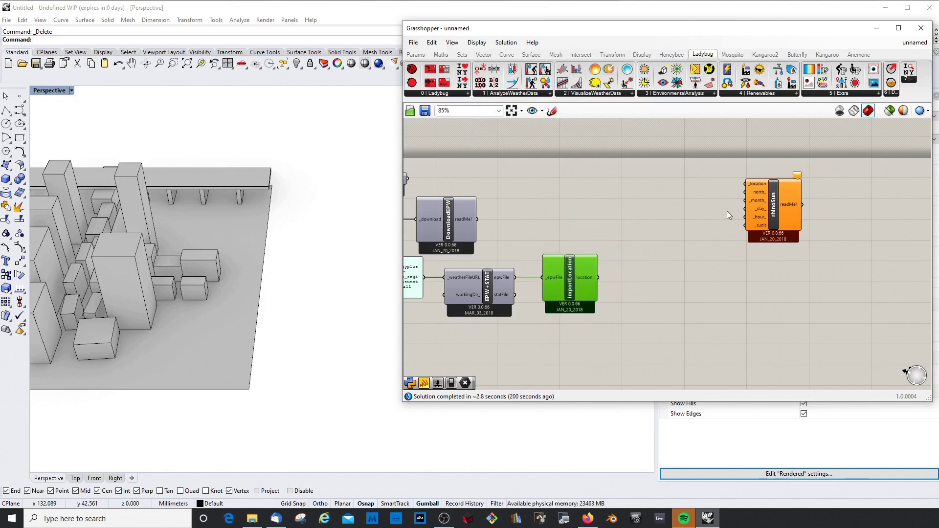
# Step: Move rhinoSun beside importLocation, connect location to its _location input and align the two, leaving a gap between them
pyautogui.moveTo(764, 195); pyautogui.dragTo(665, 266)
pyautogui.scroll(3, 601, 289)
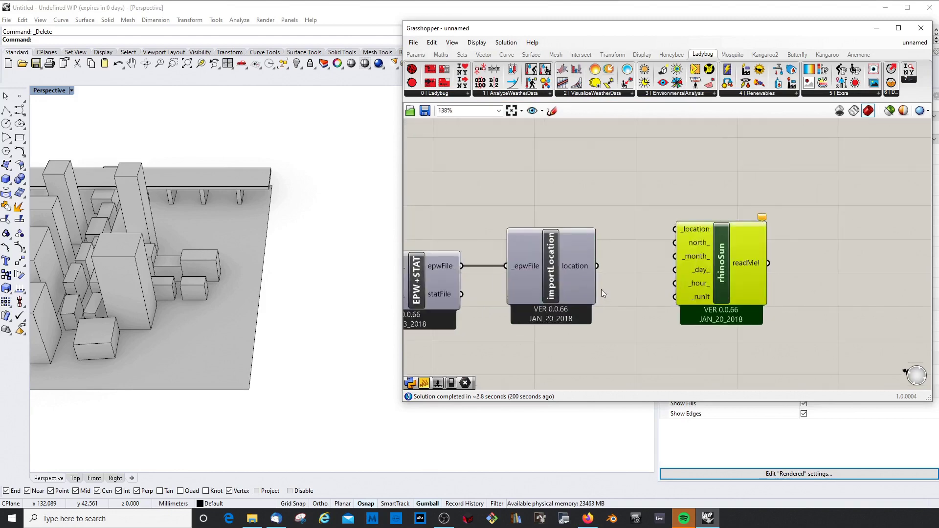
pyautogui.moveTo(597, 266); pyautogui.dragTo(676, 229)
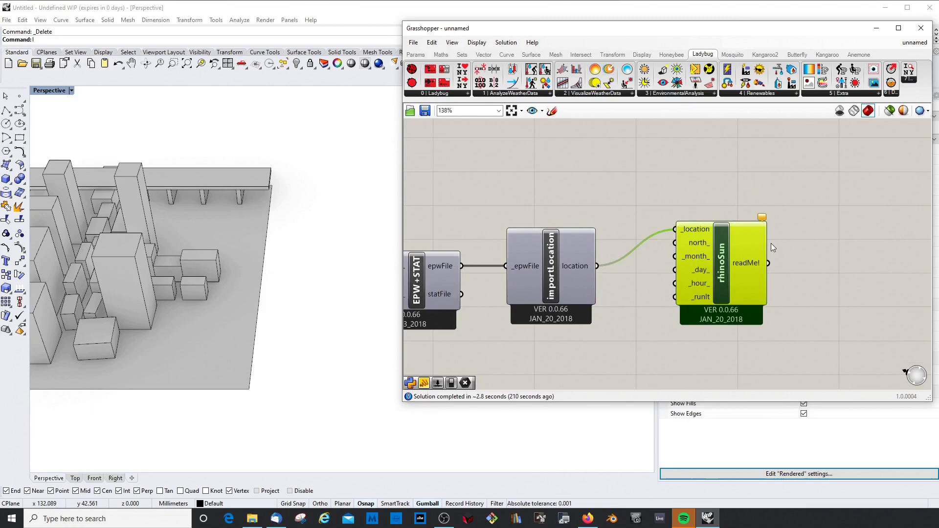
pyautogui.scroll(-3, 770, 244)
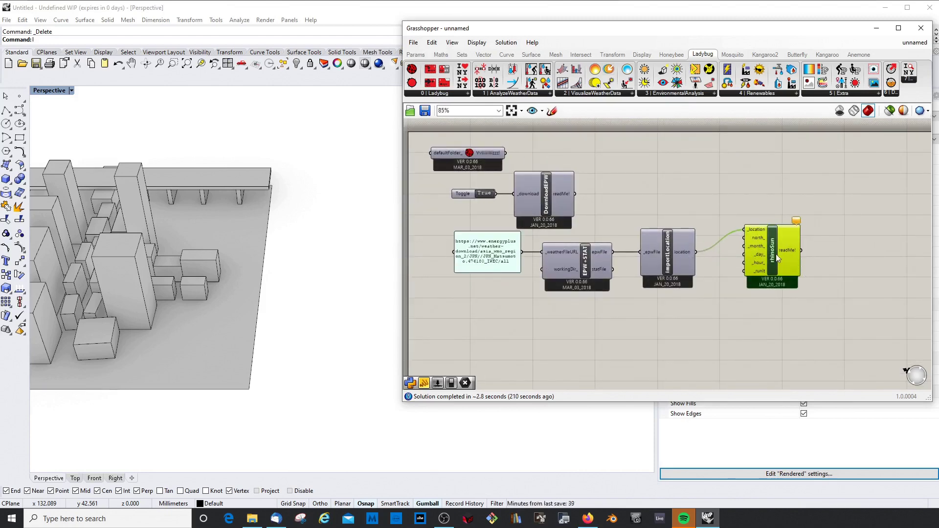
pyautogui.scroll(3, 776, 254)
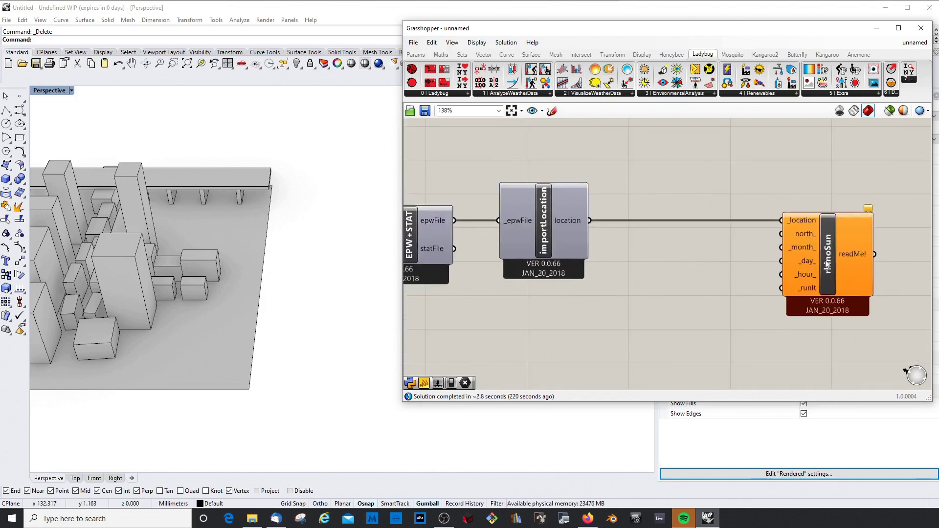
pyautogui.moveTo(826, 264); pyautogui.dragTo(811, 264)
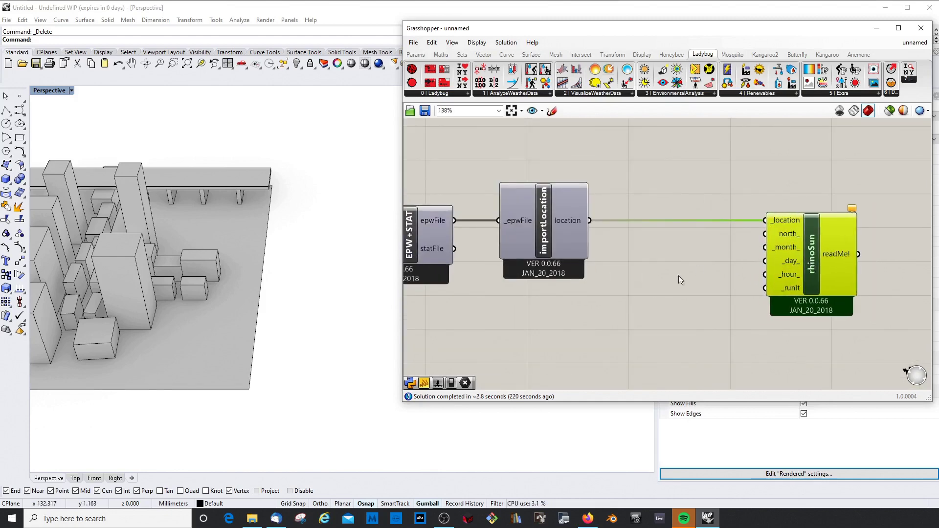
# Step: Add a Number Slider in the space below the wire between importLocation and rhinoSun
pyautogui.doubleClick(696, 278)
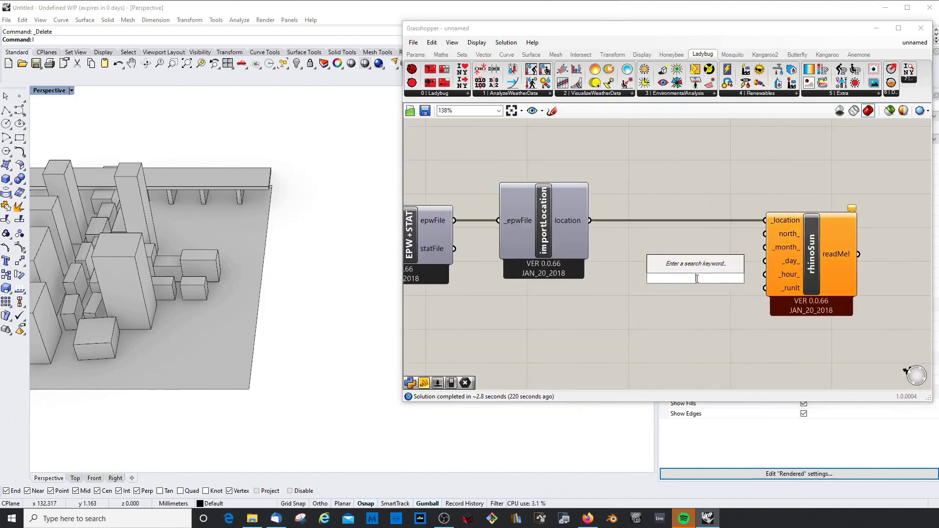
pyautogui.write('slider')
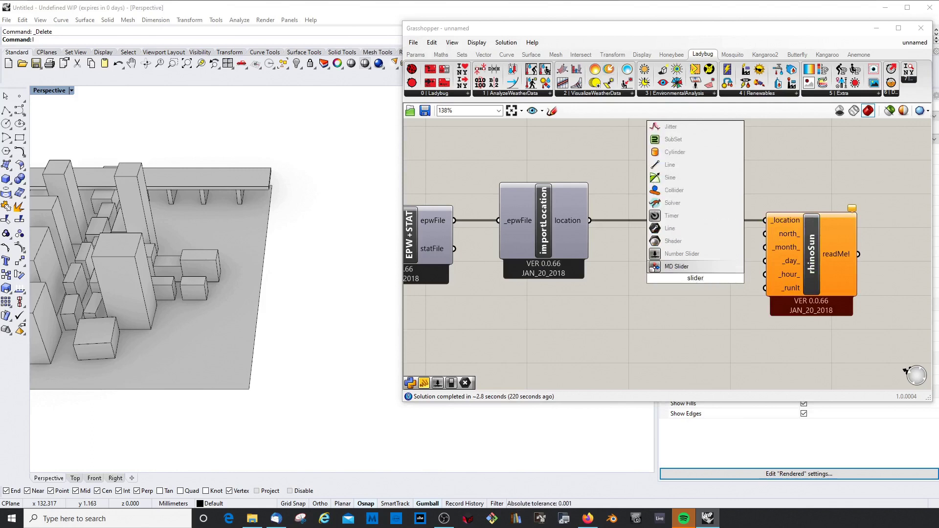
pyautogui.click(678, 253)
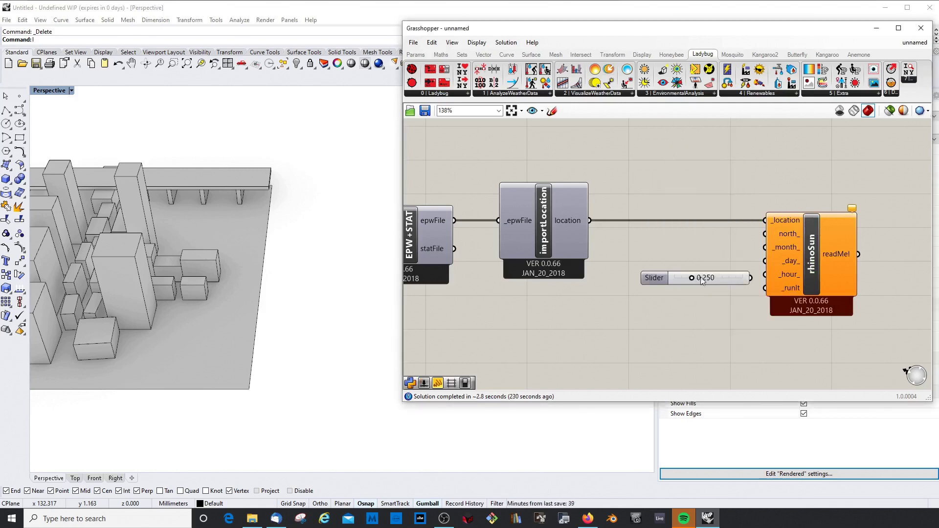
pyautogui.moveTo(672, 280); pyautogui.dragTo(606, 310)
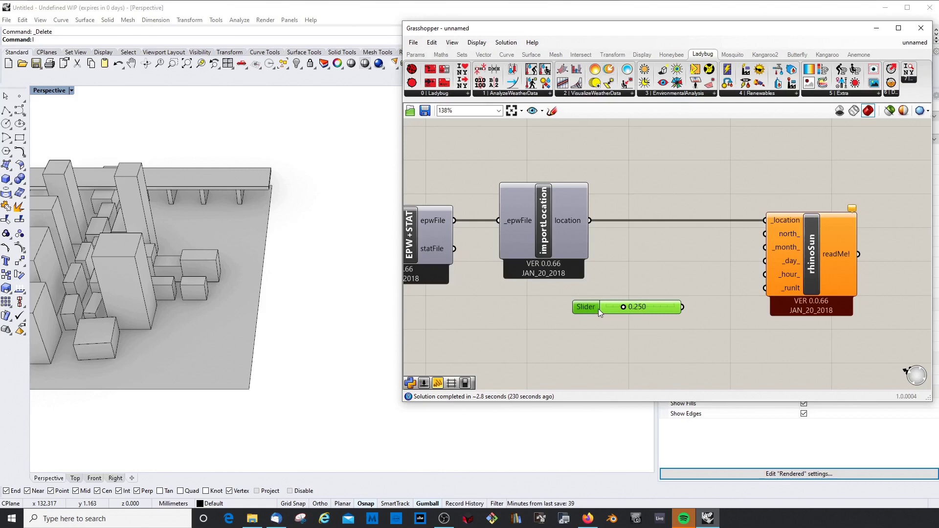
# Step: Configure the slider for whole numbers (N rounding) with a maximum of 24
pyautogui.doubleClick(598, 309)
pyautogui.click(610, 282)
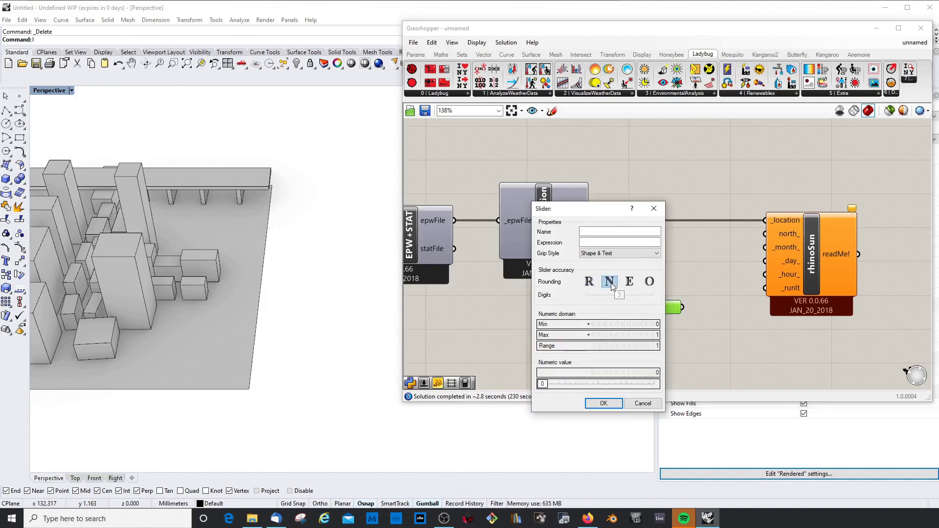
pyautogui.doubleClick(624, 336)
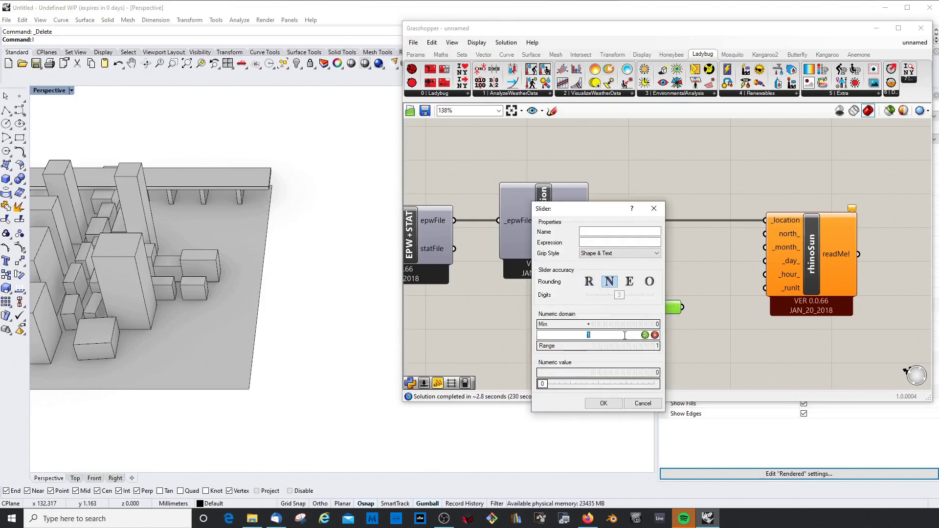
pyautogui.press('BackSpace')
pyautogui.write('24')
pyautogui.press('Return')
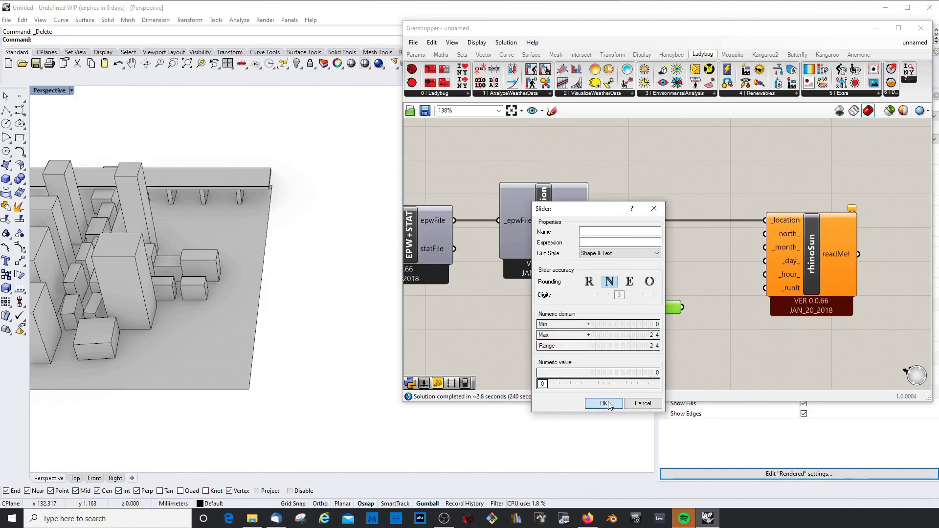
pyautogui.click(605, 403)
# Step: Connect the slider to rhinoSun's _month_ input and line it up with that input
pyautogui.moveTo(682, 307); pyautogui.dragTo(766, 248)
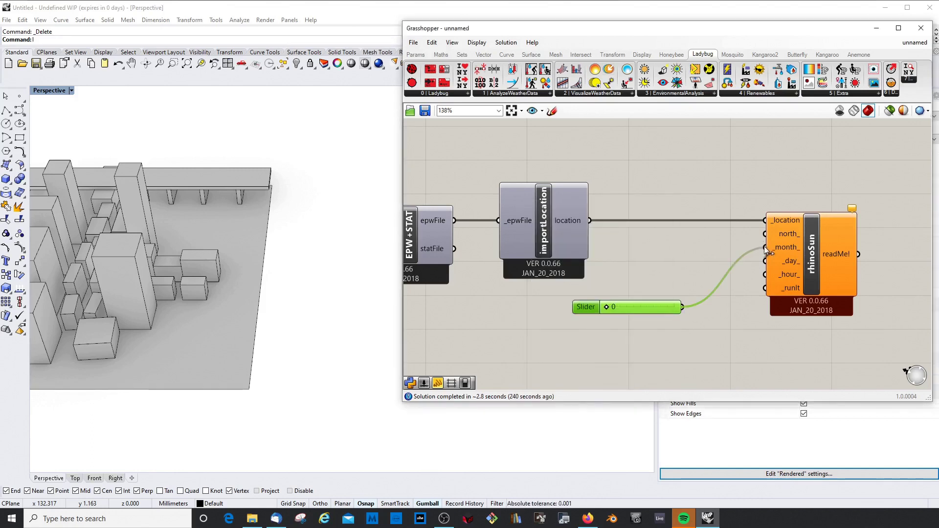
pyautogui.moveTo(644, 307); pyautogui.dragTo(684, 249)
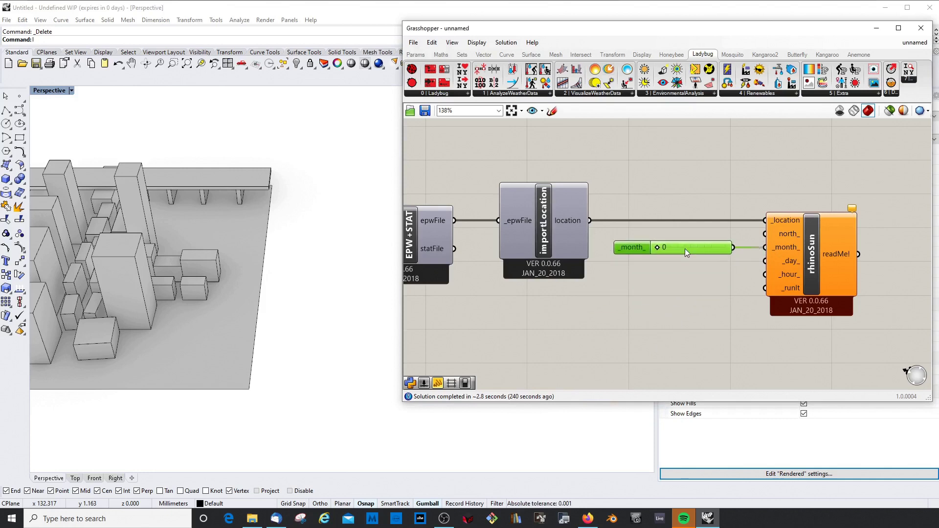
# Step: Set the month slider's range to a minimum of 1 and maximum of 12, and realign it with the _month_ input
pyautogui.doubleClick(627, 254)
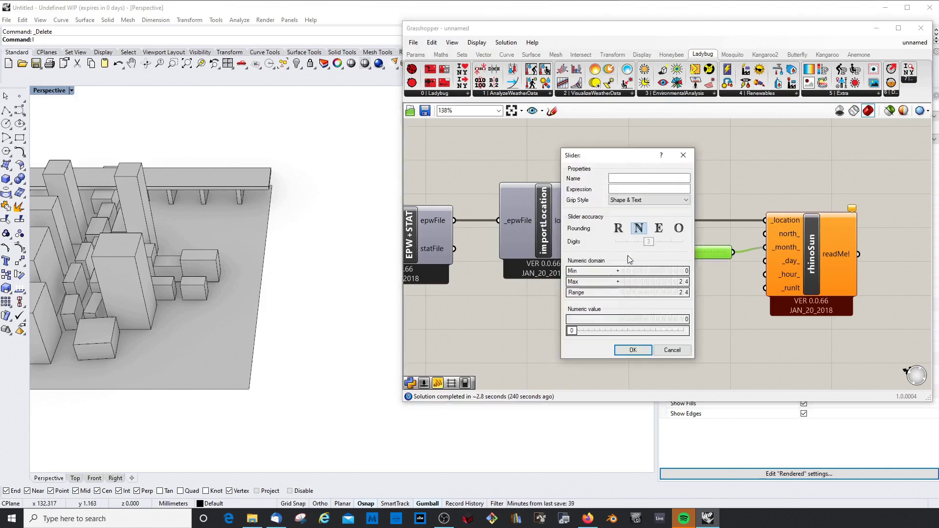
pyautogui.doubleClick(655, 271)
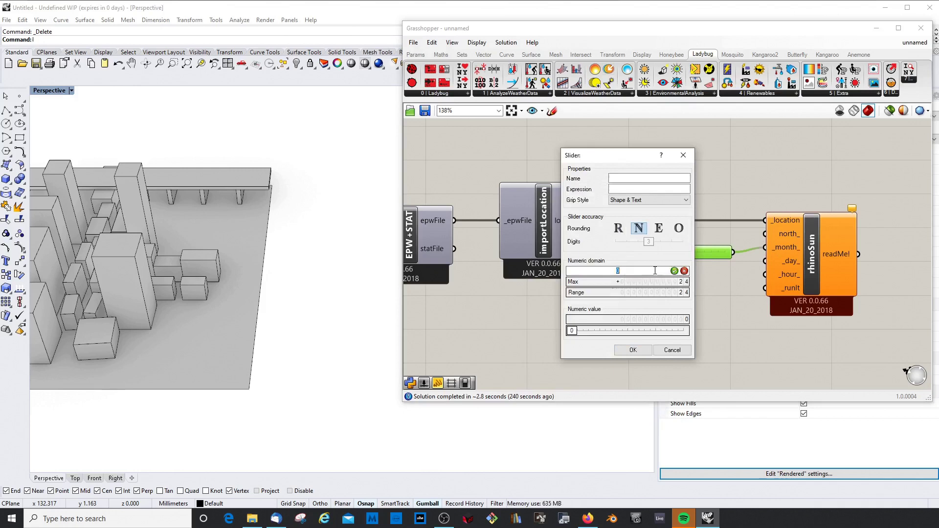
pyautogui.write('1')
pyautogui.press('Return')
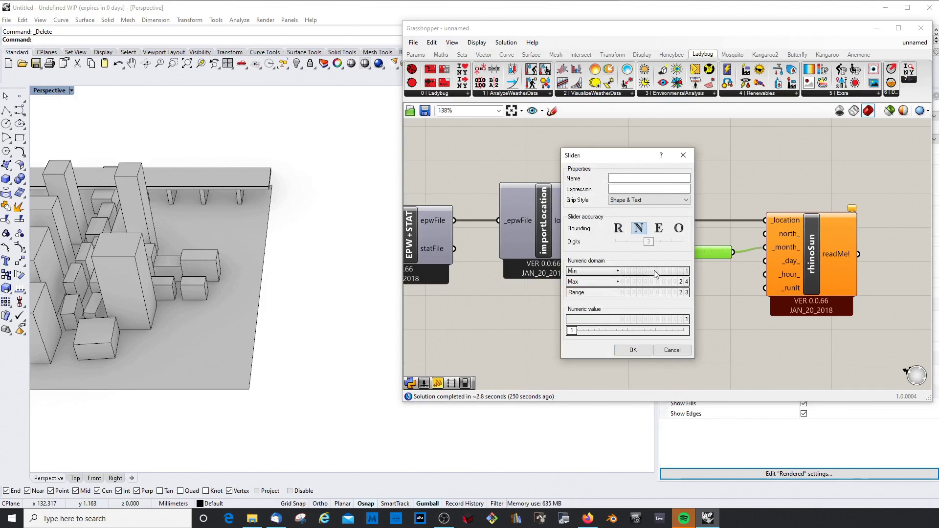
pyautogui.doubleClick(643, 282)
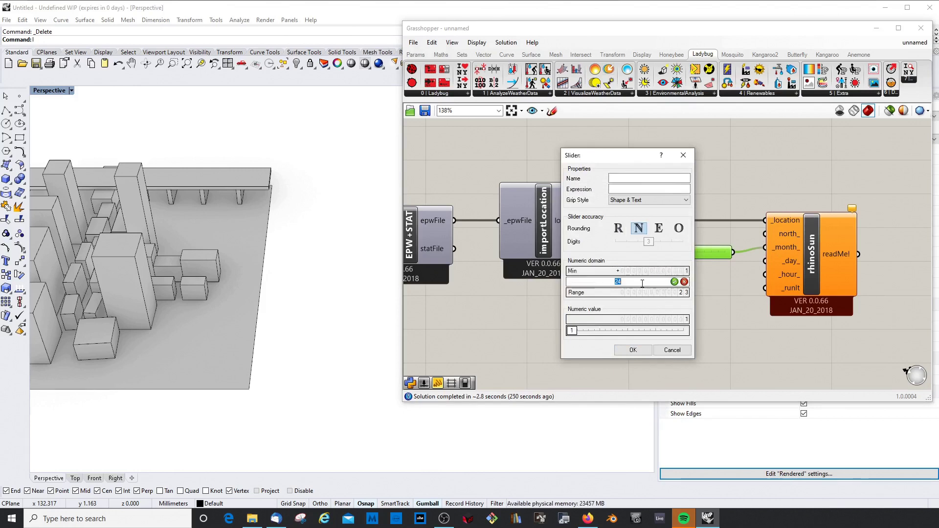
pyautogui.write('12')
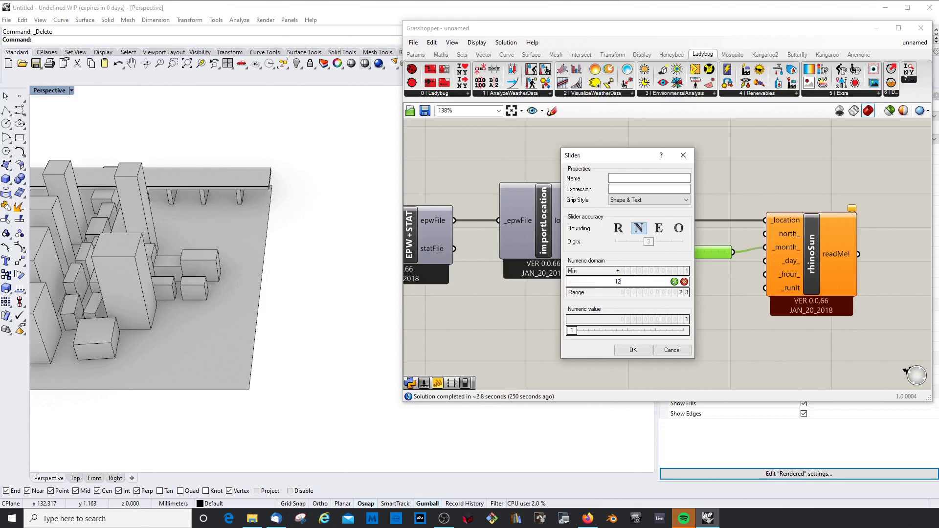
pyautogui.press('Return')
pyautogui.click(633, 350)
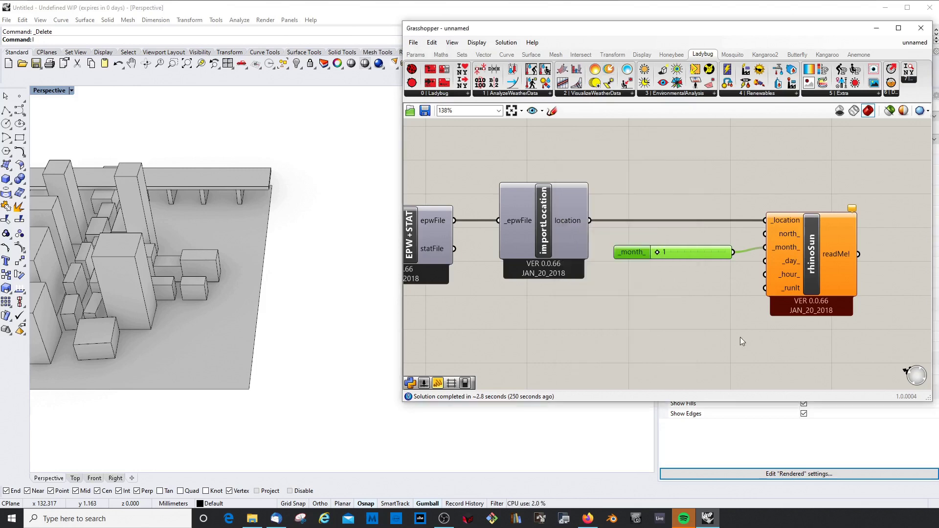
pyautogui.moveTo(683, 250); pyautogui.dragTo(685, 246)
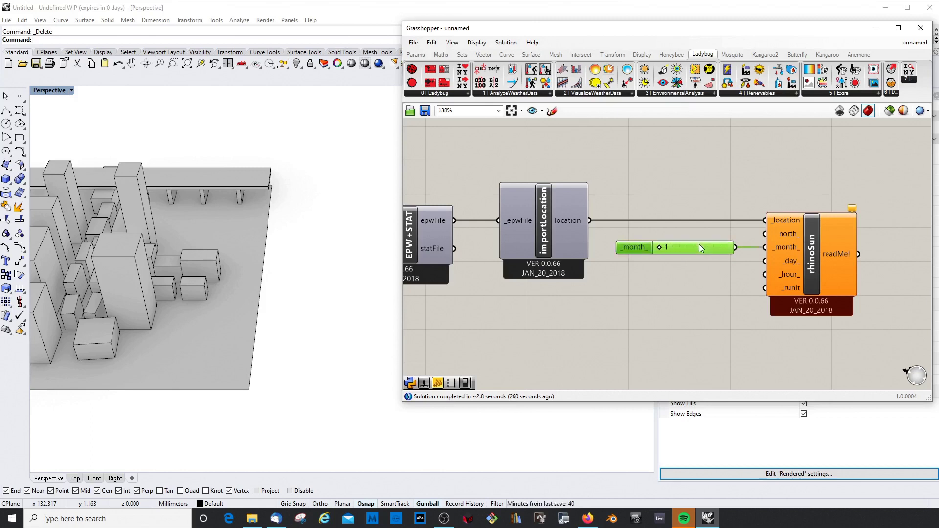
# Step: Duplicate the month slider just below itself and connect the copy to rhinoSun's _day_ input
pyautogui.click(692, 301)
pyautogui.click(682, 254)
pyautogui.keyDown('alt'); pyautogui.moveTo(682, 254); pyautogui.dragTo(676, 279); pyautogui.keyUp('alt')
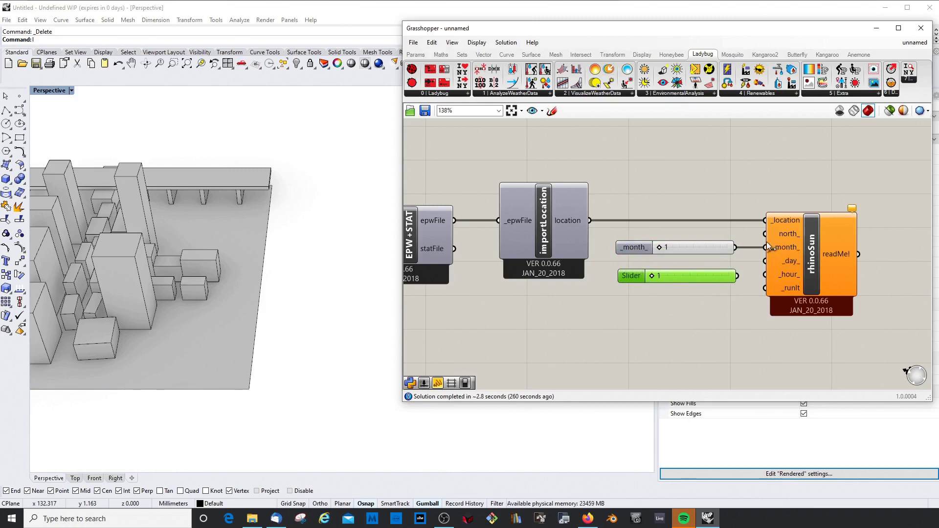
pyautogui.click(686, 245)
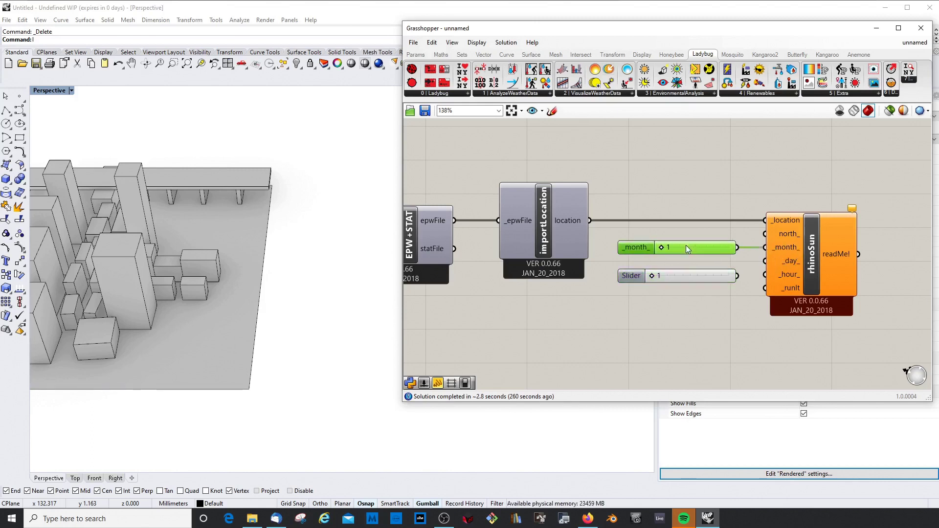
pyautogui.moveTo(773, 255)
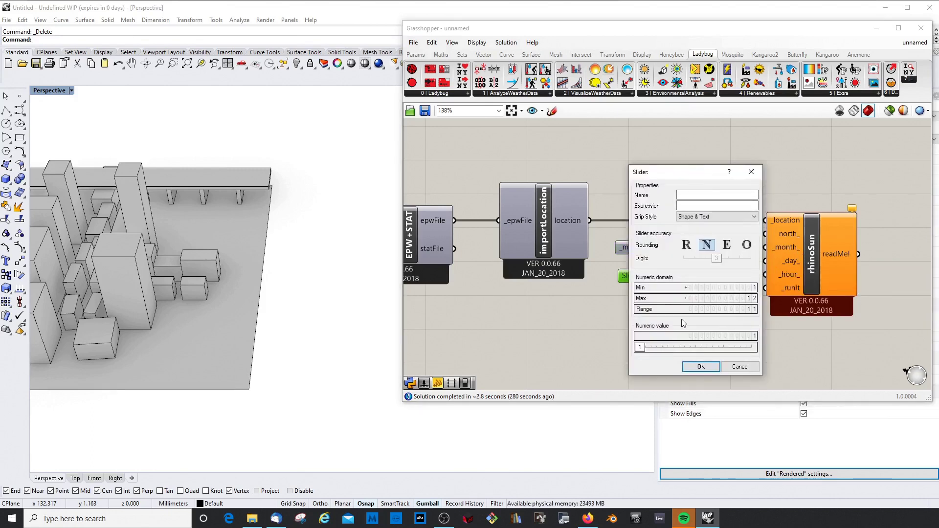
pyautogui.click(701, 367)
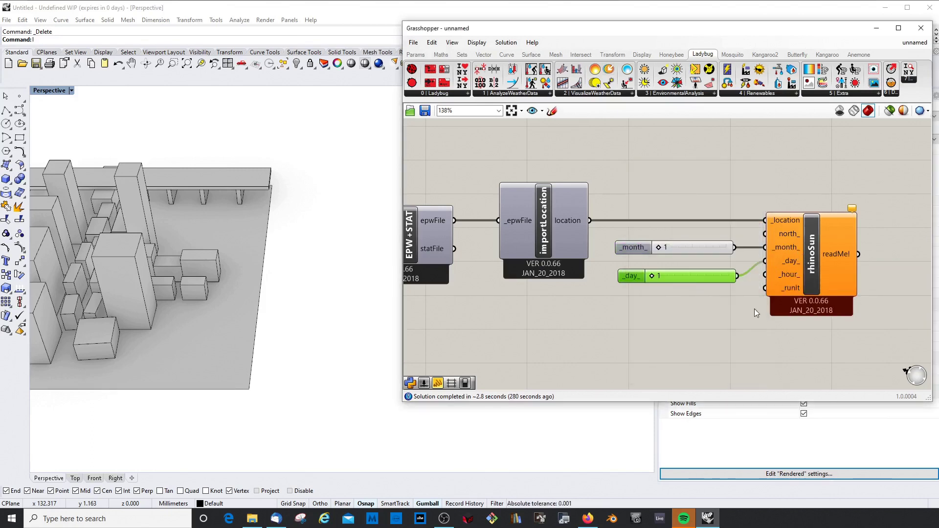
# Step: Set the day slider's maximum to 31
pyautogui.doubleClick(633, 276)
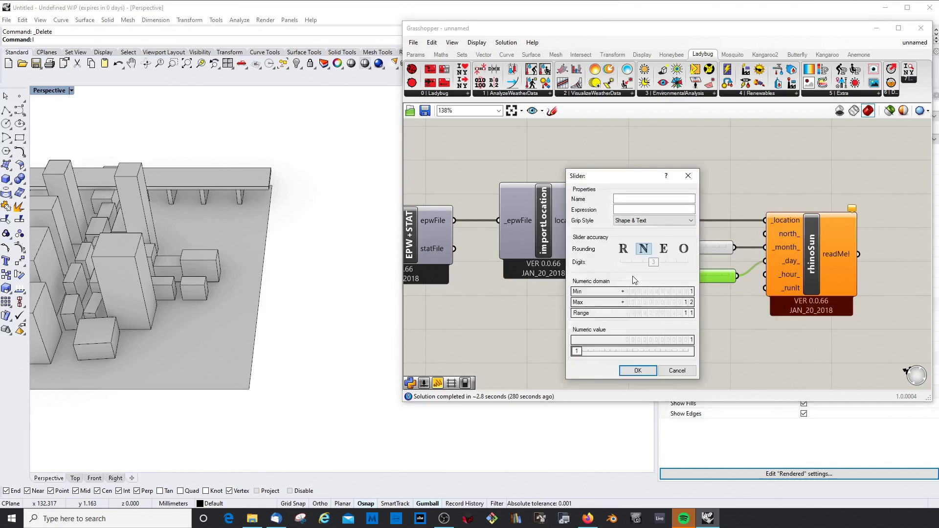
pyautogui.doubleClick(657, 302)
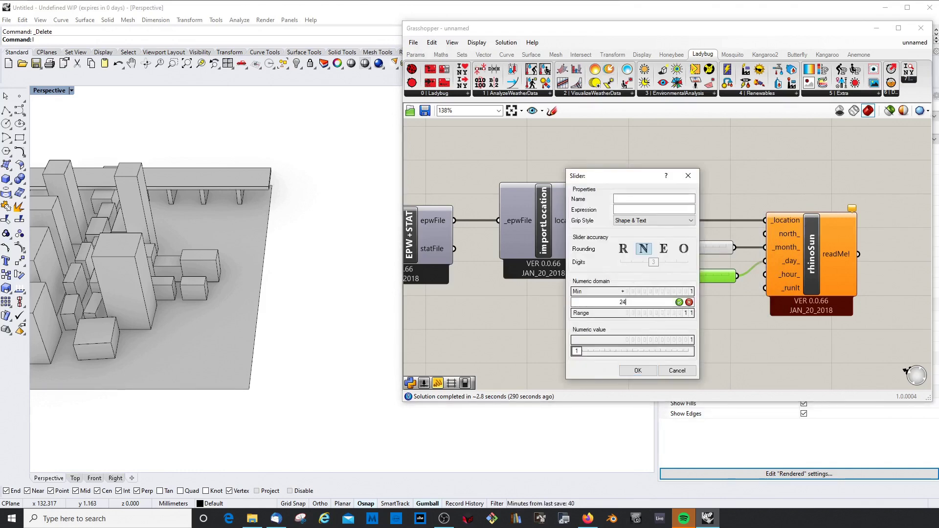
pyautogui.press('BackSpace')
pyautogui.write('31')
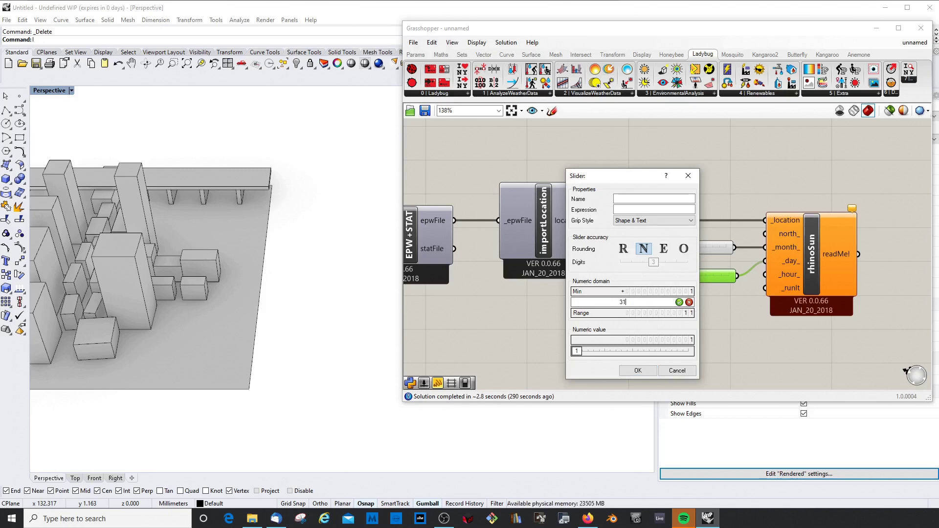
pyautogui.click(637, 371)
pyautogui.click(637, 370)
# Step: Stack the month and day sliders closely, with the day slider level with rhinoSun's _day_ input
pyautogui.moveTo(688, 278); pyautogui.dragTo(691, 242)
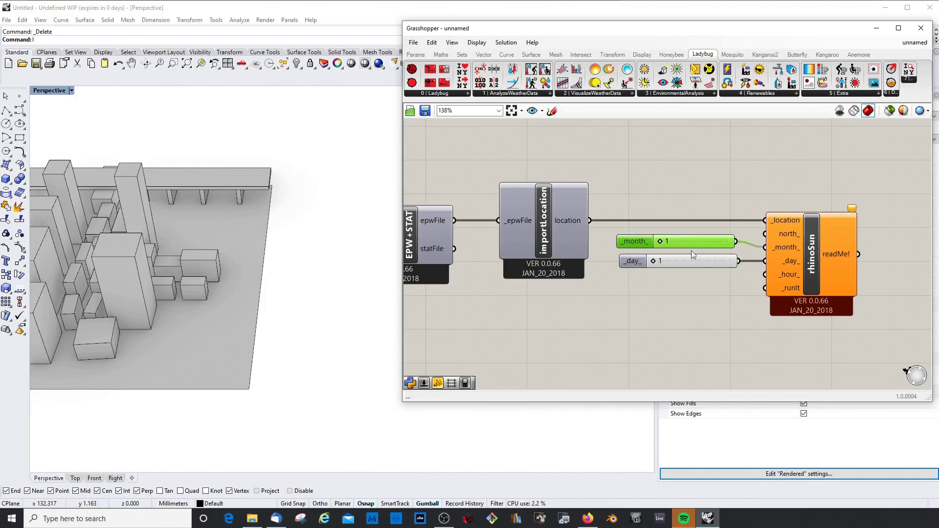
pyautogui.click(691, 261)
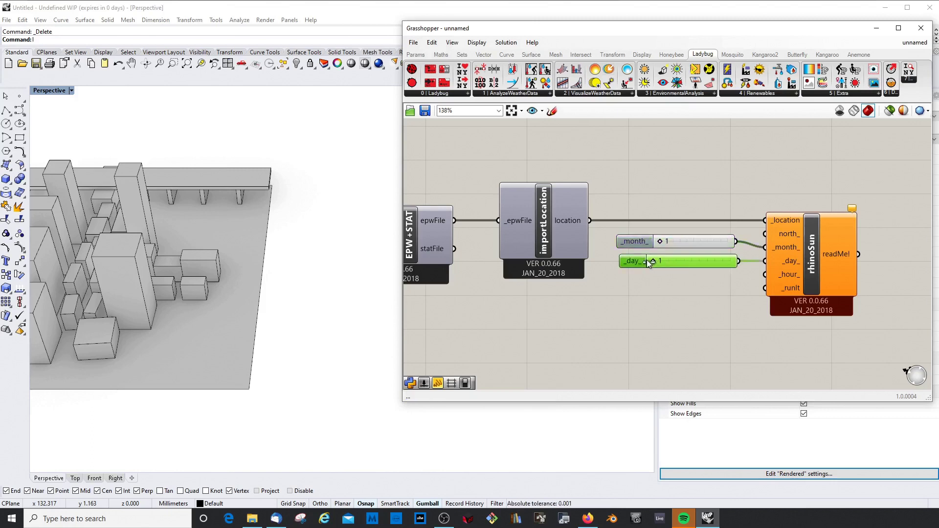
pyautogui.moveTo(655, 261)
pyautogui.mouseDown()
pyautogui.moveTo(739, 268)
pyautogui.moveTo(653, 262)
pyautogui.mouseUp()
pyautogui.click(717, 323)
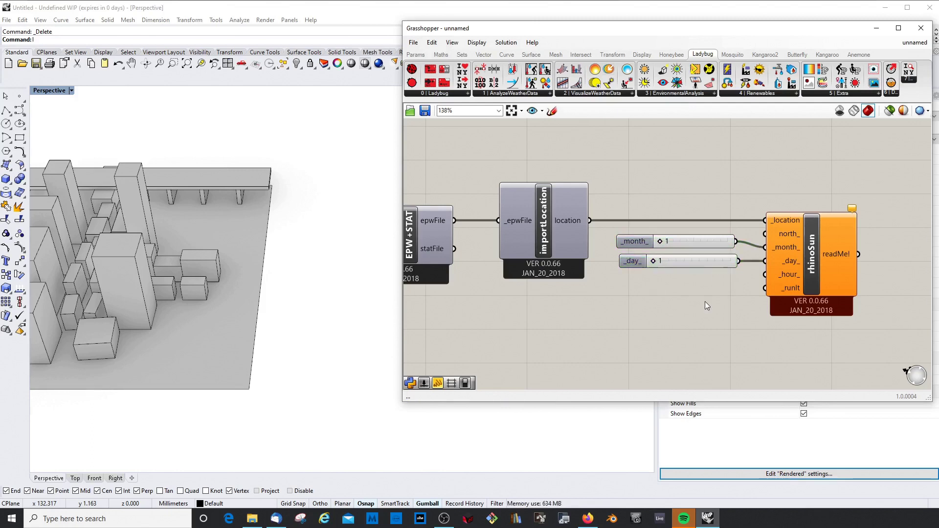
# Step: Duplicate the day slider, place the copy beneath it and connect it to rhinoSun's _hour_ input
pyautogui.hotkey('ctrl', 'z')
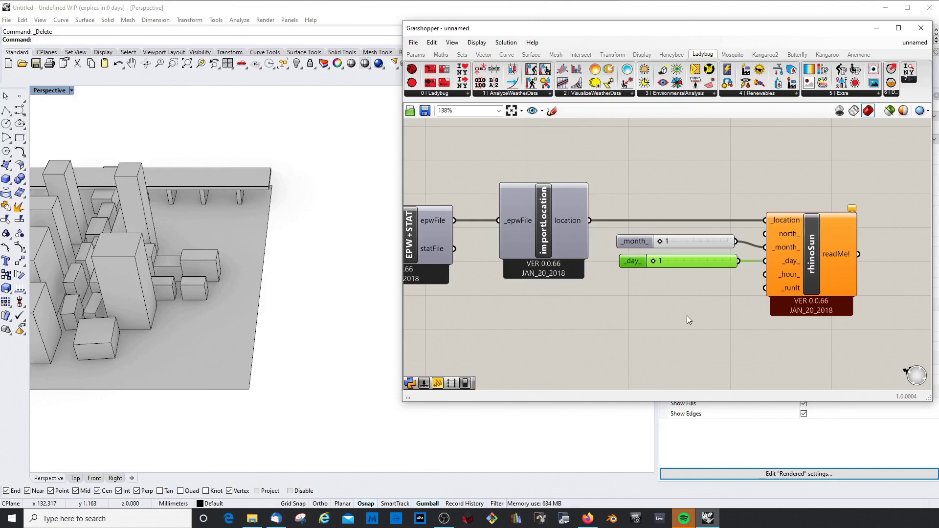
pyautogui.click(688, 314)
pyautogui.hotkey('ctrl', 'v')
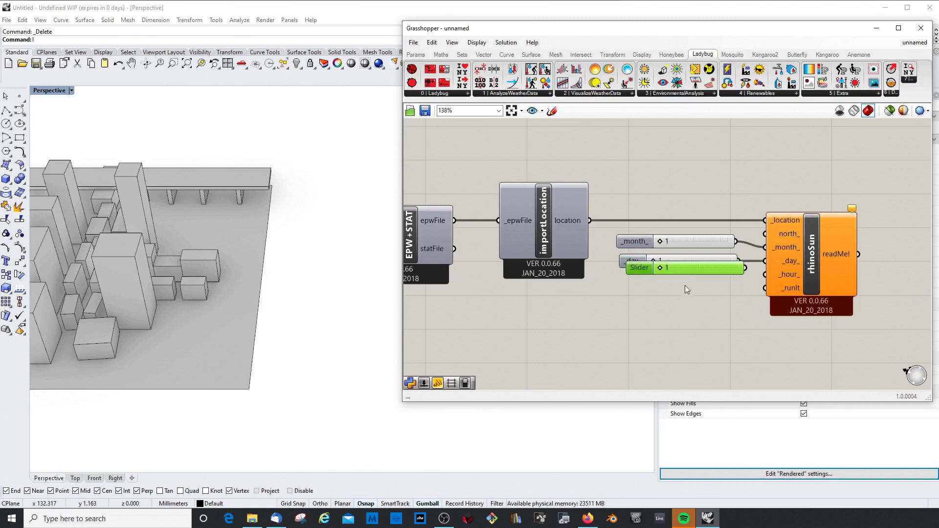
pyautogui.moveTo(686, 267); pyautogui.dragTo(675, 284)
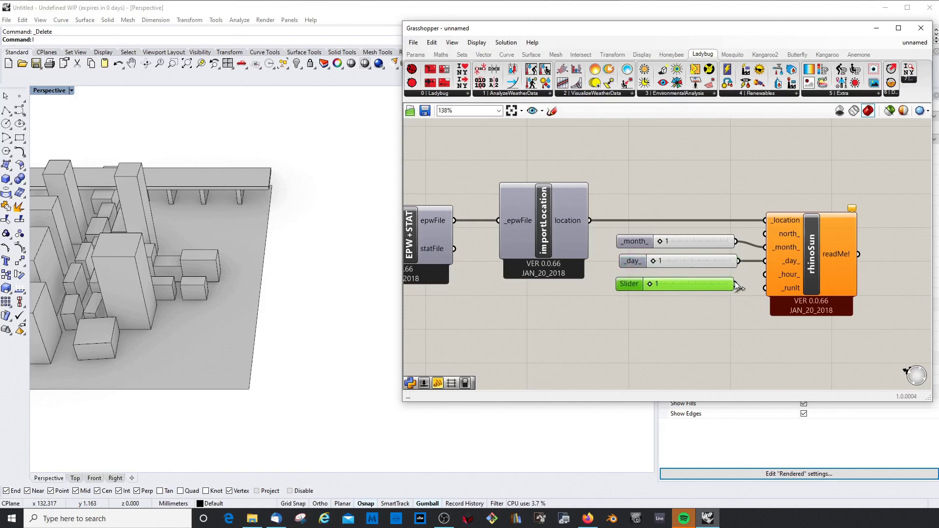
pyautogui.moveTo(735, 284); pyautogui.dragTo(765, 274)
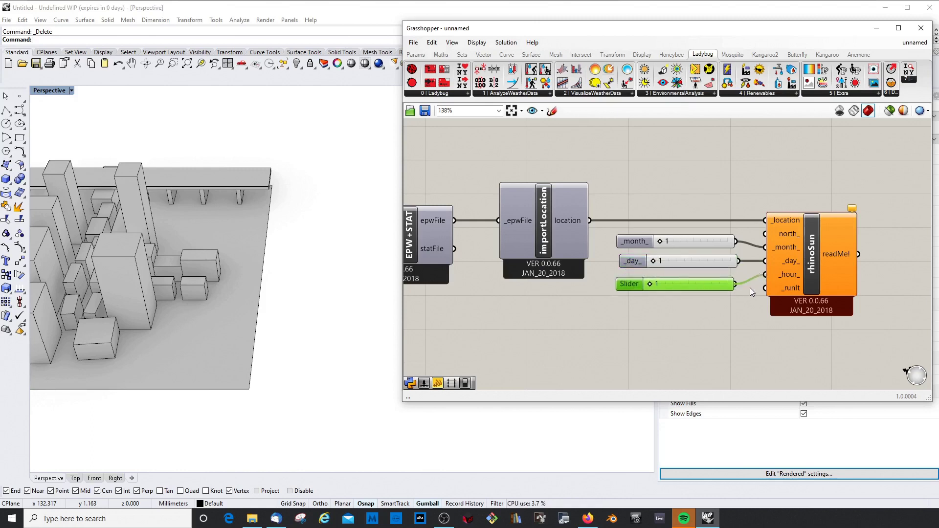
# Step: Set the hour slider's range to a minimum of 0 and a maximum of 24
pyautogui.doubleClick(632, 284)
pyautogui.doubleClick(674, 307)
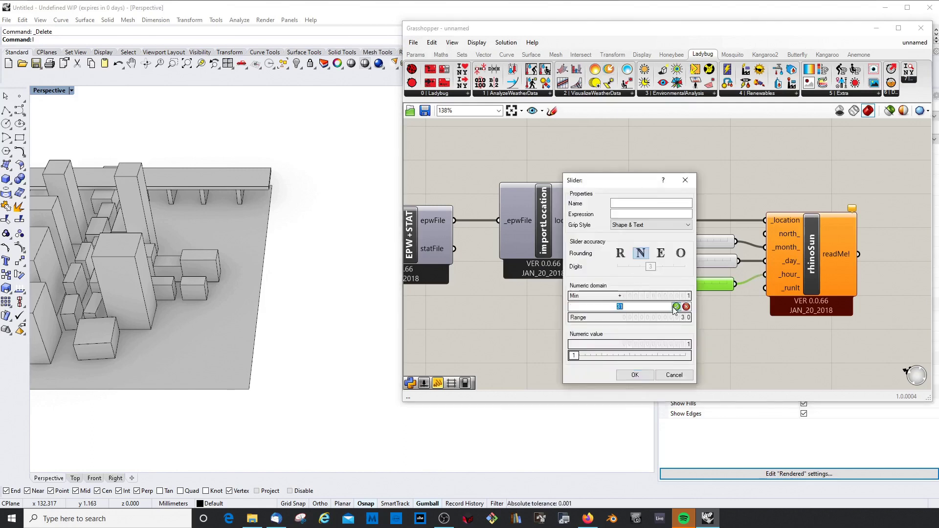
pyautogui.write('24')
pyautogui.press('Return')
pyautogui.doubleClick(682, 297)
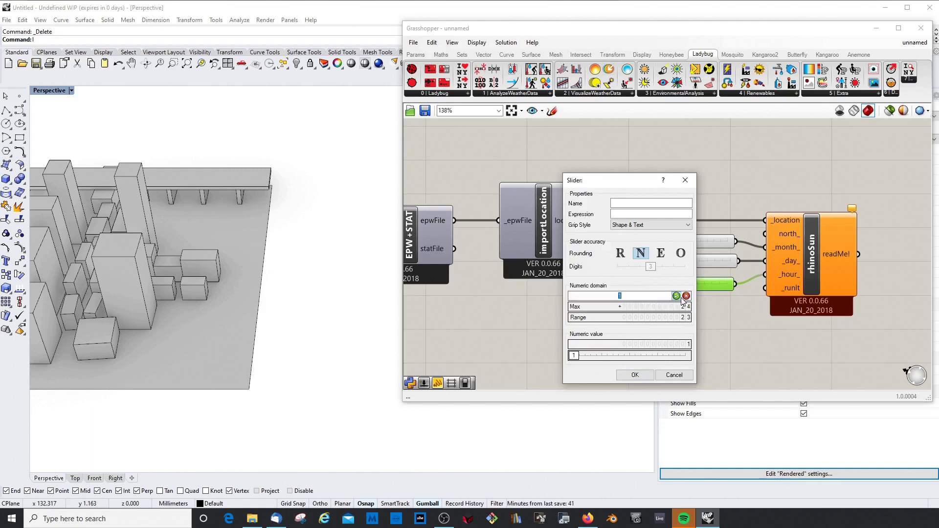
pyautogui.write('0')
pyautogui.click(631, 373)
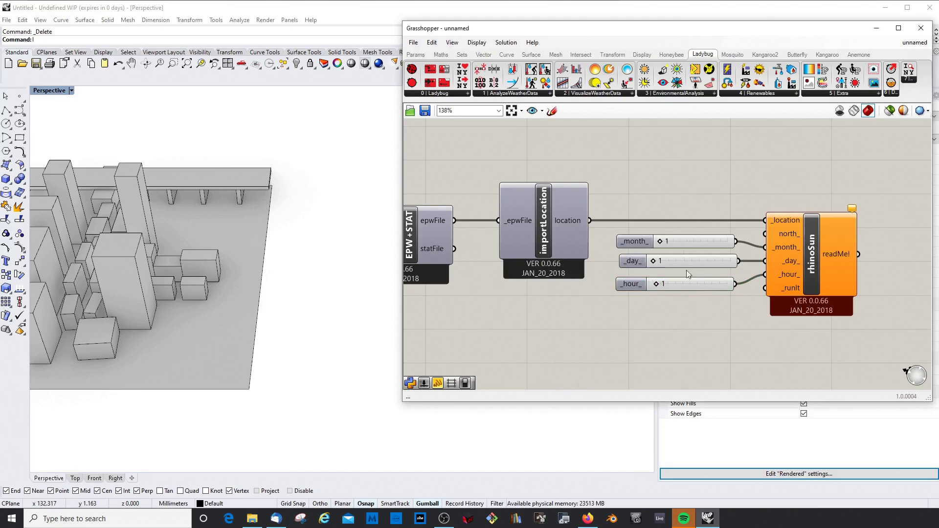
# Step: Switch the DownloadEPW toggle to False and place a copy of it below the hour slider
pyautogui.scroll(-3, 676, 286)
pyautogui.scroll(3, 696, 293)
pyautogui.scroll(-4, 774, 276)
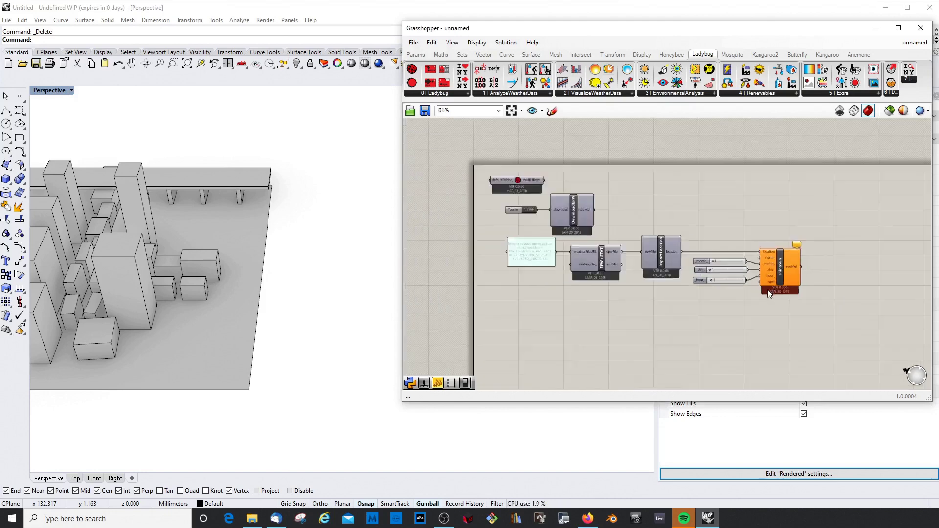
pyautogui.scroll(3, 483, 204)
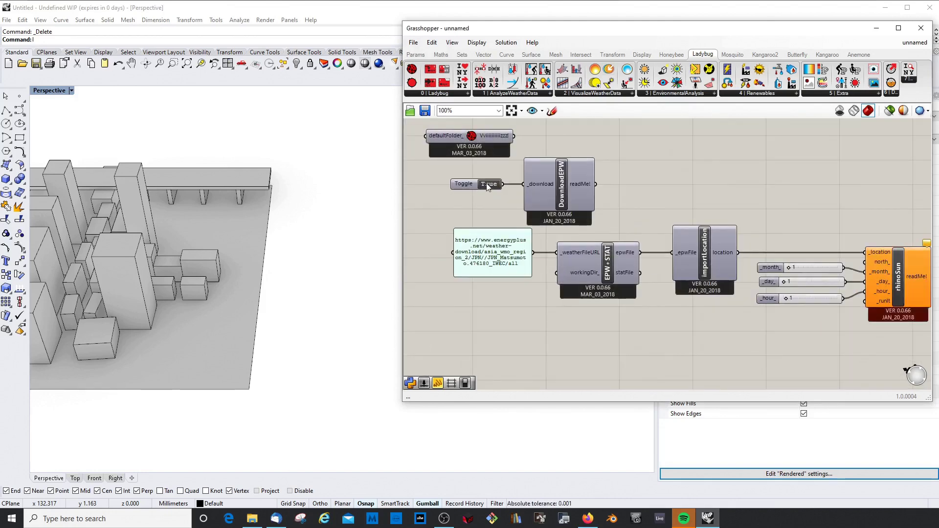
pyautogui.click(473, 183)
pyautogui.scroll(-3, 530, 226)
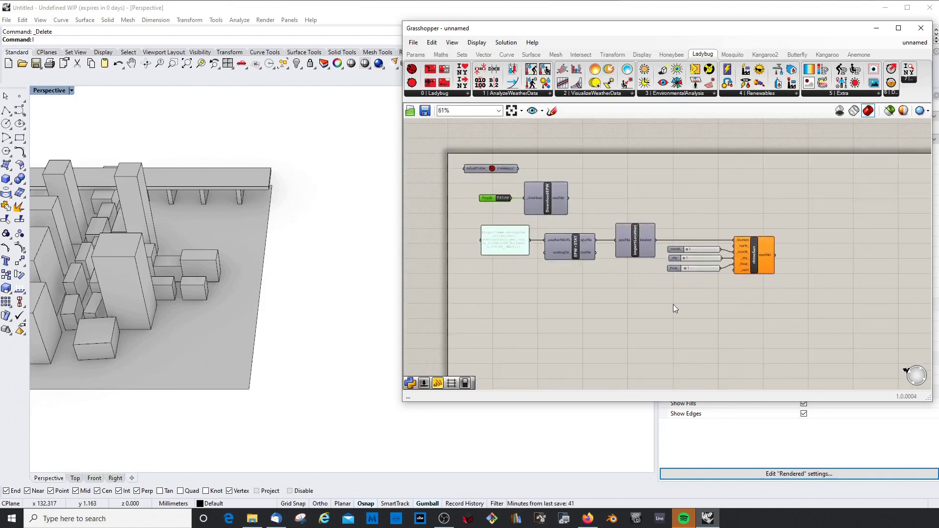
pyautogui.keyDown('alt'); pyautogui.moveTo(493, 201); pyautogui.dragTo(702, 296); pyautogui.keyUp('alt')
pyautogui.scroll(5, 704, 293)
# Step: Connect the copied toggle to rhinoSun's _runIt input
pyautogui.click(805, 256)
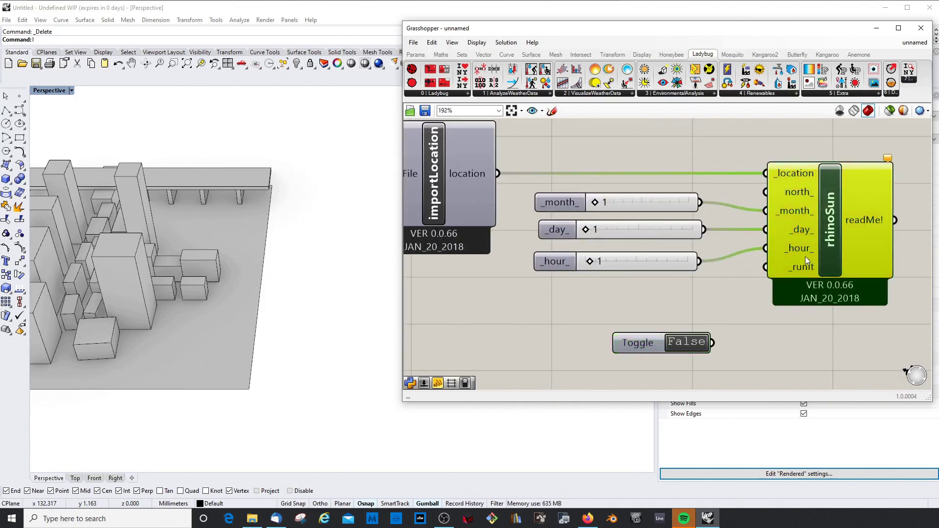
pyautogui.moveTo(712, 342); pyautogui.dragTo(763, 268)
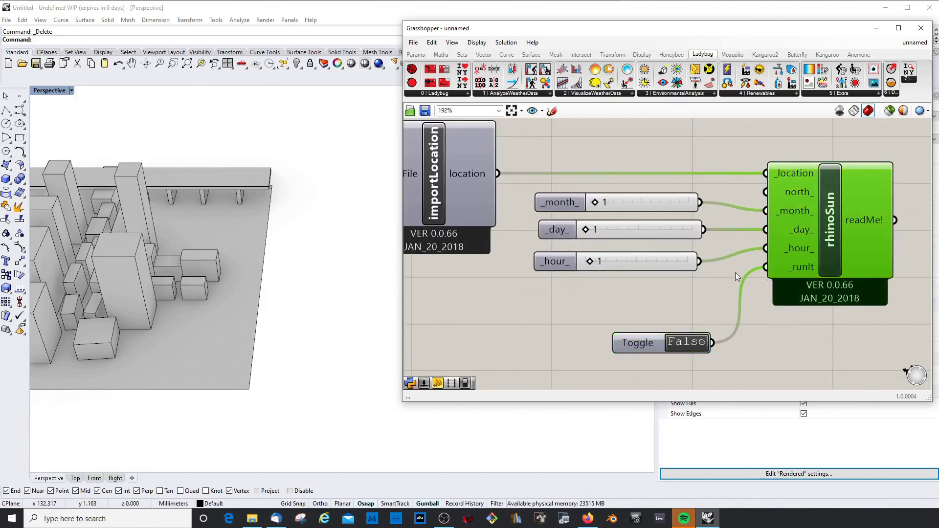
pyautogui.scroll(-2, 736, 272)
pyautogui.moveTo(736, 272); pyautogui.dragTo(722, 273, button='right')
# Step: Move the rhinoSun toggle up close beneath the hour slider and switch it to True
pyautogui.click(852, 190)
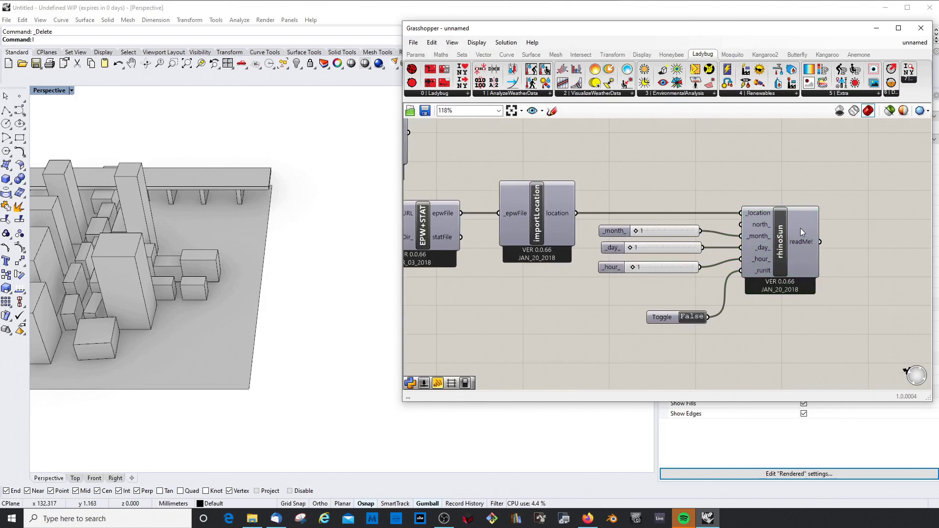
pyautogui.click(800, 229)
pyautogui.moveTo(664, 318); pyautogui.dragTo(639, 298)
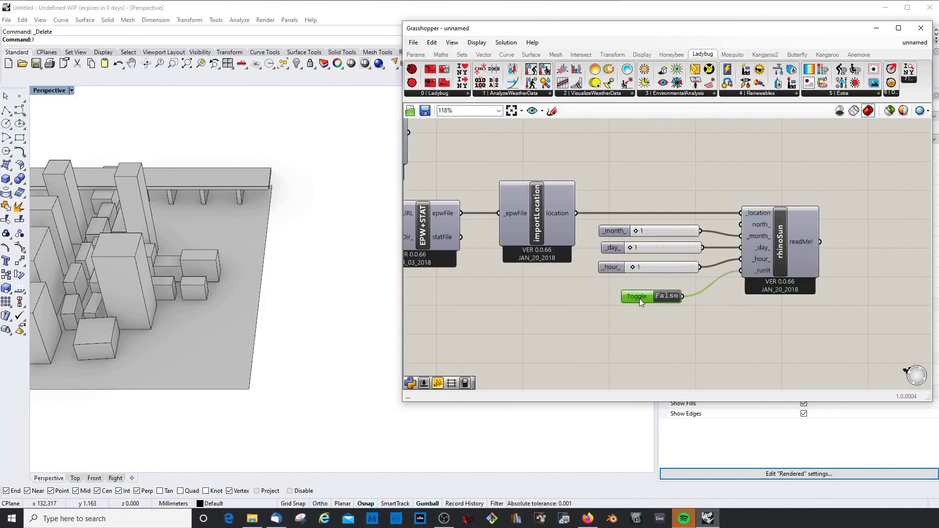
pyautogui.click(686, 314)
pyautogui.doubleClick(671, 297)
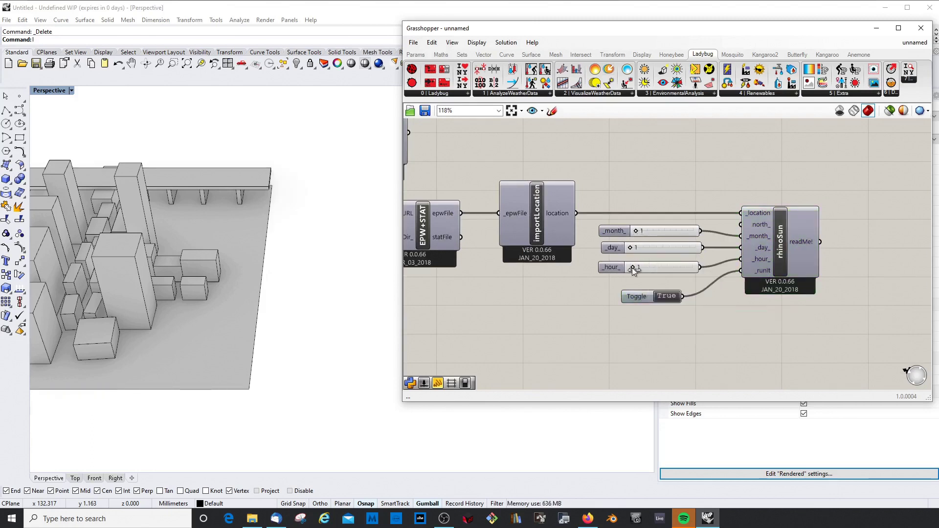
# Step: Bring the whole city model into view, and set the month slider to 3 and the day slider to 15
pyautogui.scroll(-2, 295, 265)
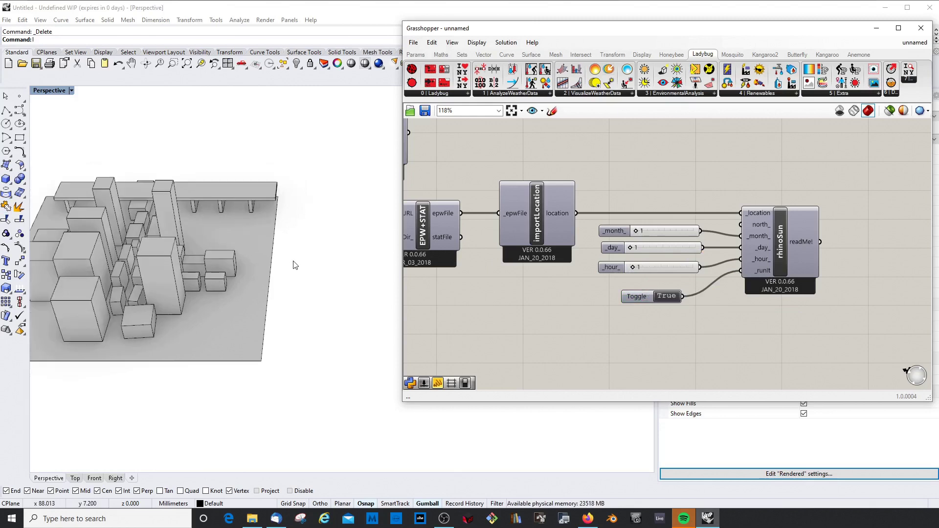
pyautogui.scroll(-4, 295, 265)
pyautogui.scroll(4, 128, 248)
pyautogui.doubleClick(655, 229)
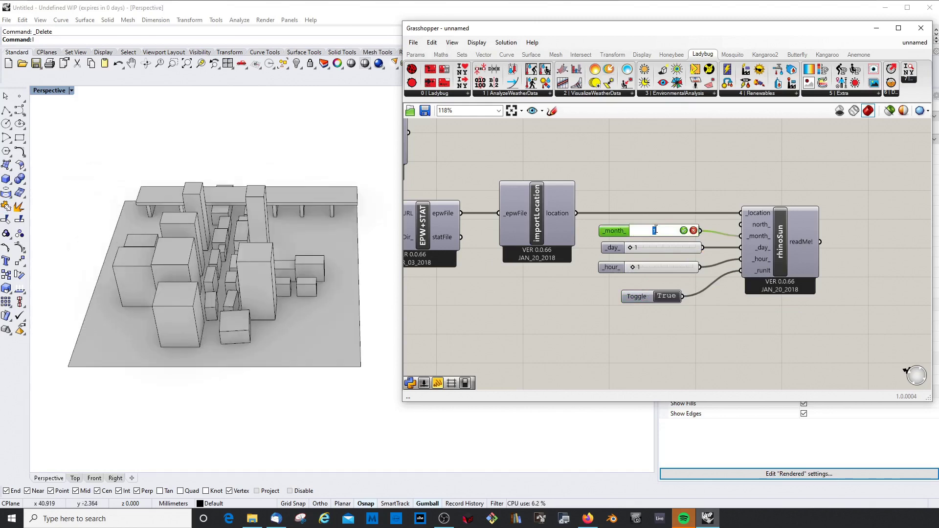
pyautogui.write('3')
pyautogui.press('Return')
pyautogui.doubleClick(656, 247)
pyautogui.write('15')
pyautogui.press('Return')
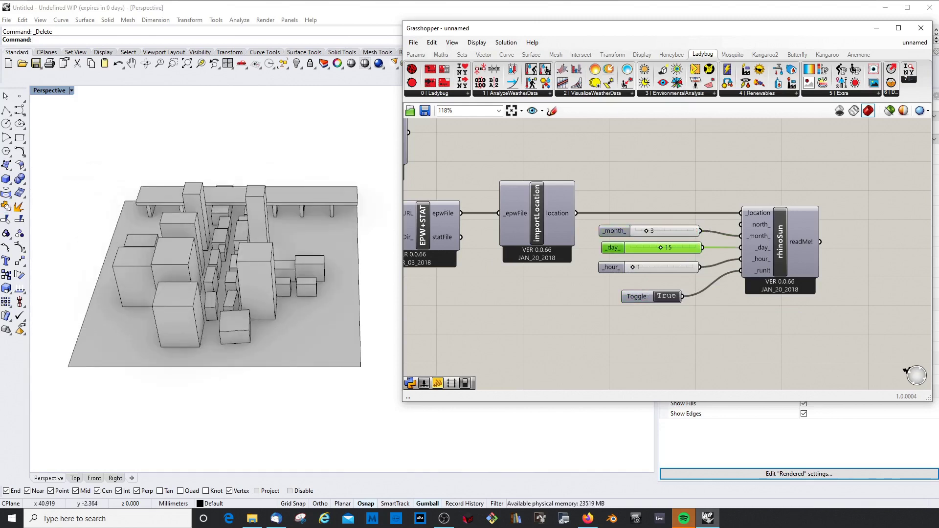
# Step: Set the hour slider to 15 and move the node editor window aside to uncover more of the city model
pyautogui.doubleClick(658, 269)
pyautogui.press('BackSpace')
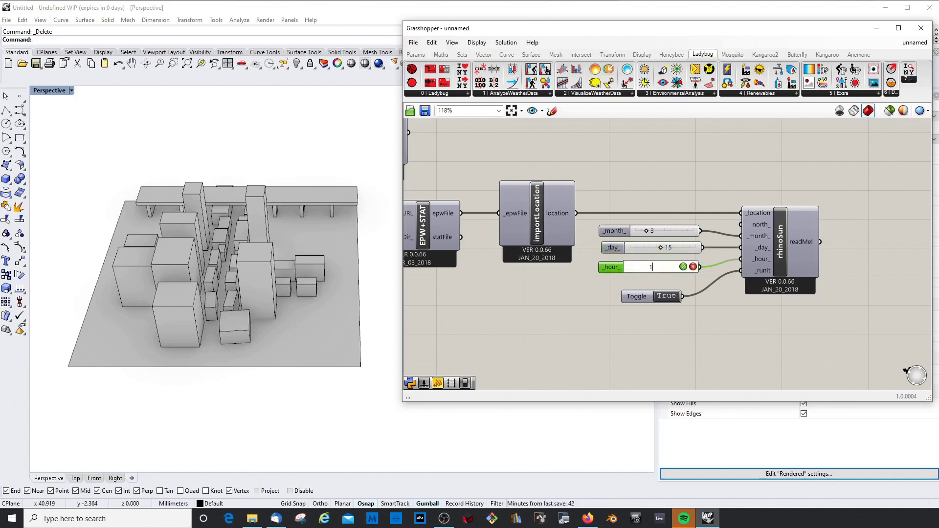
pyautogui.press('Return')
pyautogui.moveTo(537, 29); pyautogui.dragTo(627, 38)
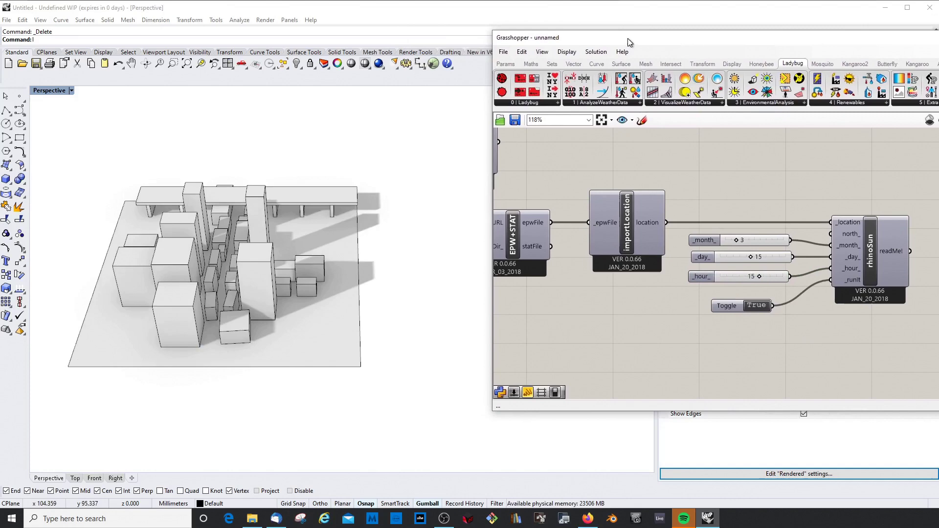
# Step: Examine the shadows cast across the city model from several angles and check the weather file that feeds the sun's location
pyautogui.scroll(4, 230, 251)
pyautogui.moveTo(231, 251); pyautogui.dragTo(366, 267, button='right')
pyautogui.scroll(-2, 248, 315)
pyautogui.scroll(4, 247, 317)
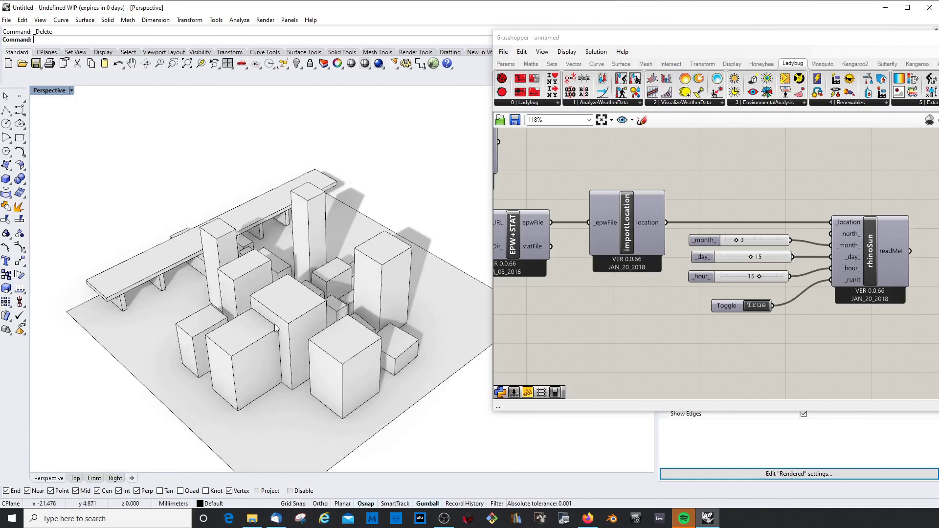
pyautogui.moveTo(276, 314); pyautogui.dragTo(230, 316, button='right')
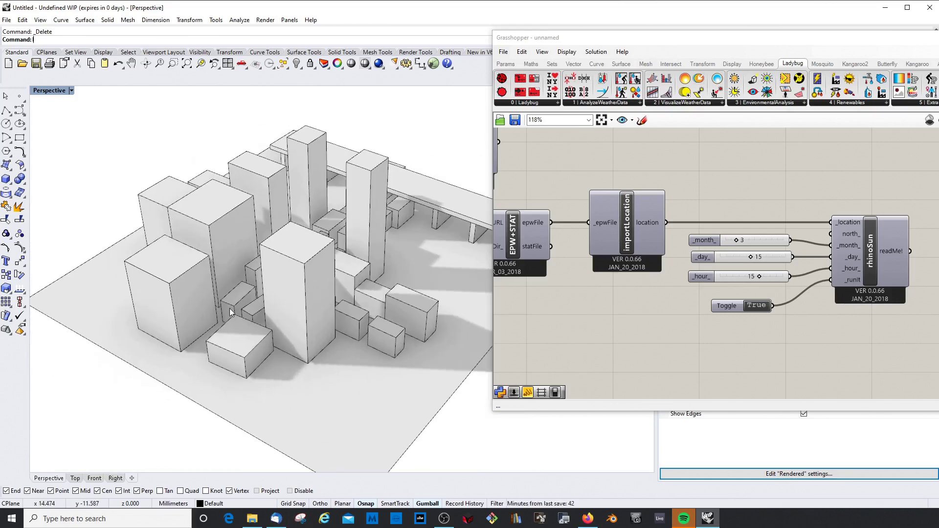
pyautogui.scroll(-5, 706, 338)
pyautogui.scroll(7, 608, 286)
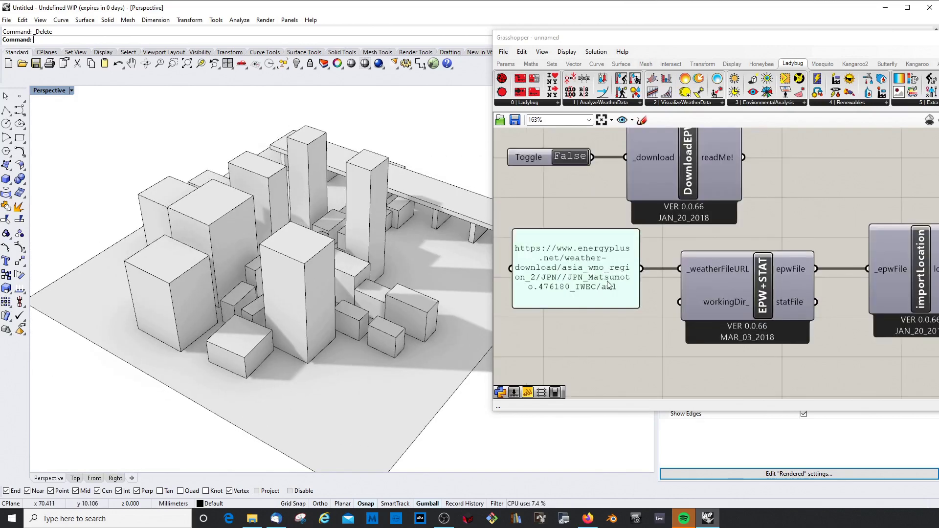
pyautogui.scroll(-2, 614, 286)
pyautogui.moveTo(614, 285); pyautogui.dragTo(463, 259, button='right')
pyautogui.moveTo(283, 236); pyautogui.dragTo(291, 266, button='right')
pyautogui.scroll(4, 299, 263)
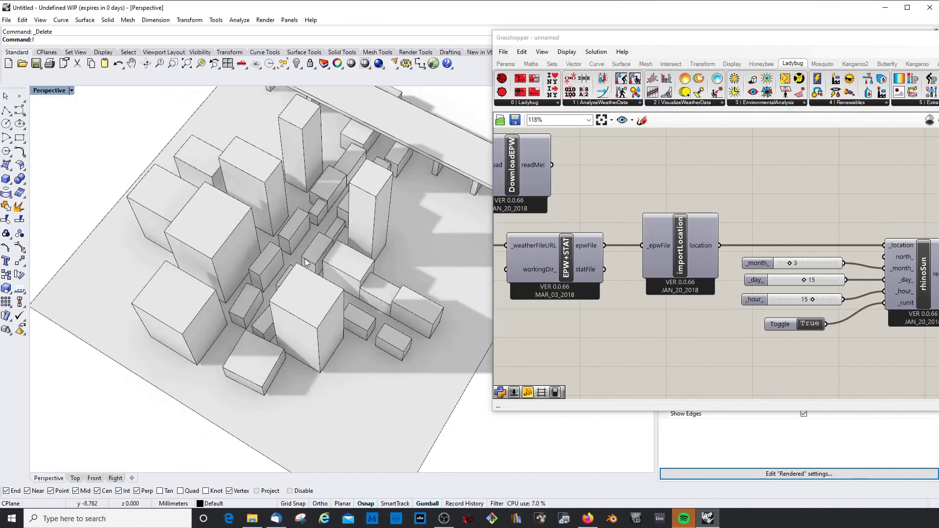
pyautogui.click(332, 243)
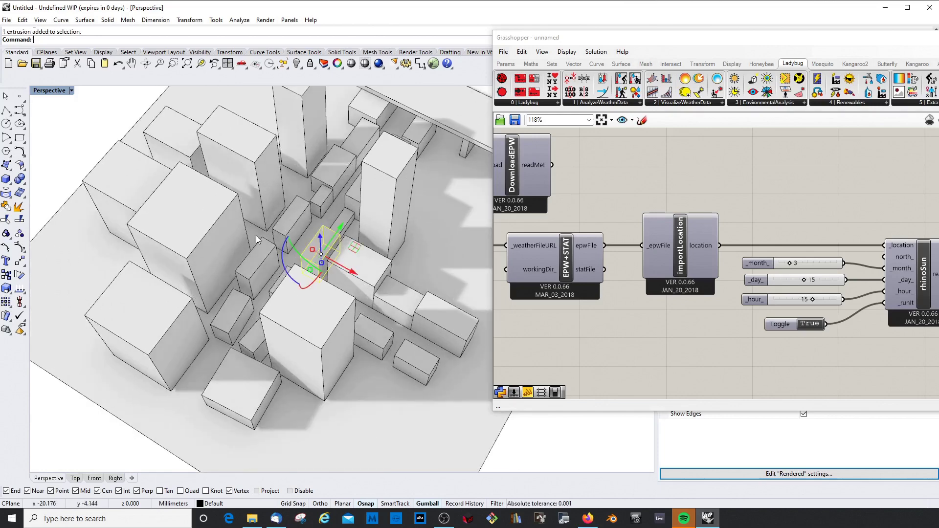
pyautogui.scroll(-4, 243, 234)
pyautogui.moveTo(245, 240); pyautogui.dragTo(286, 273, button='right')
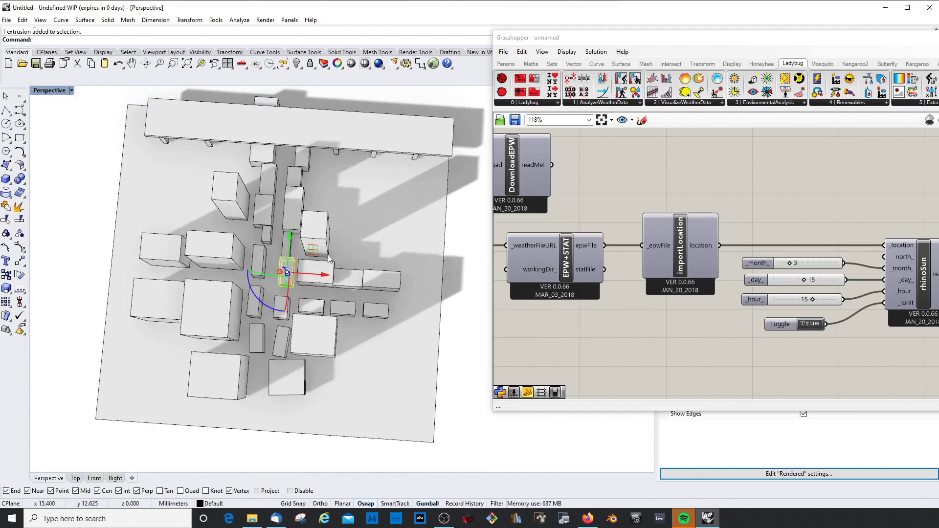
# Step: Set the hour slider to 11
pyautogui.click(804, 302)
pyautogui.moveTo(803, 301); pyautogui.dragTo(801, 301)
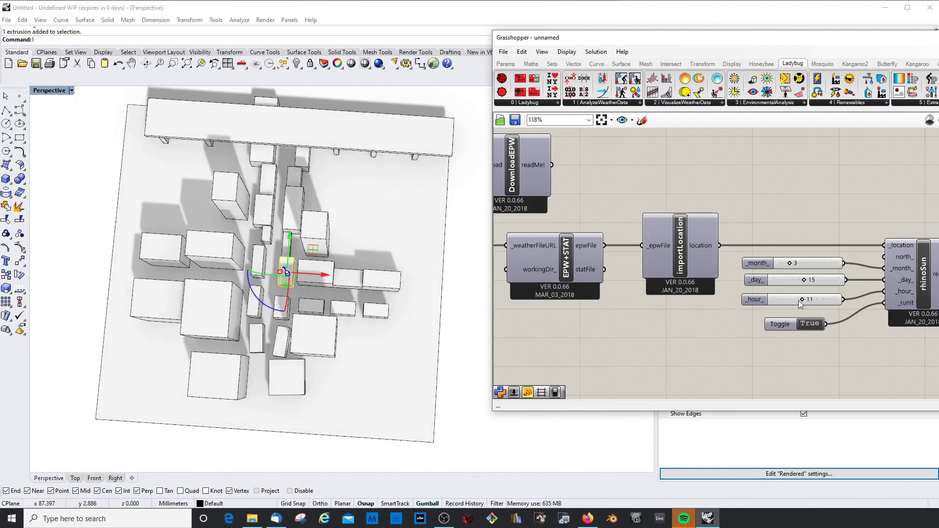
pyautogui.scroll(-3, 615, 274)
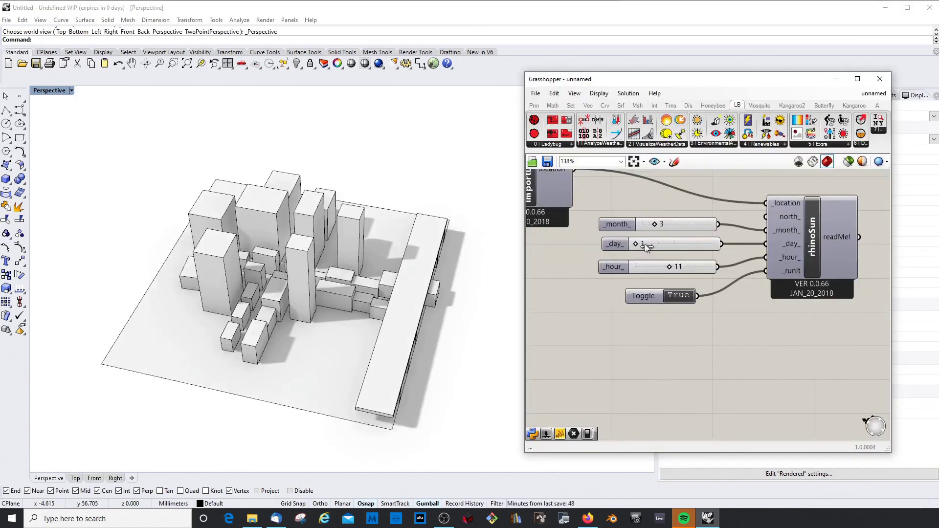
# Step: Change the sun date to day 29 of month 6 and set the hour slider to 18
pyautogui.moveTo(663, 245); pyautogui.dragTo(710, 242)
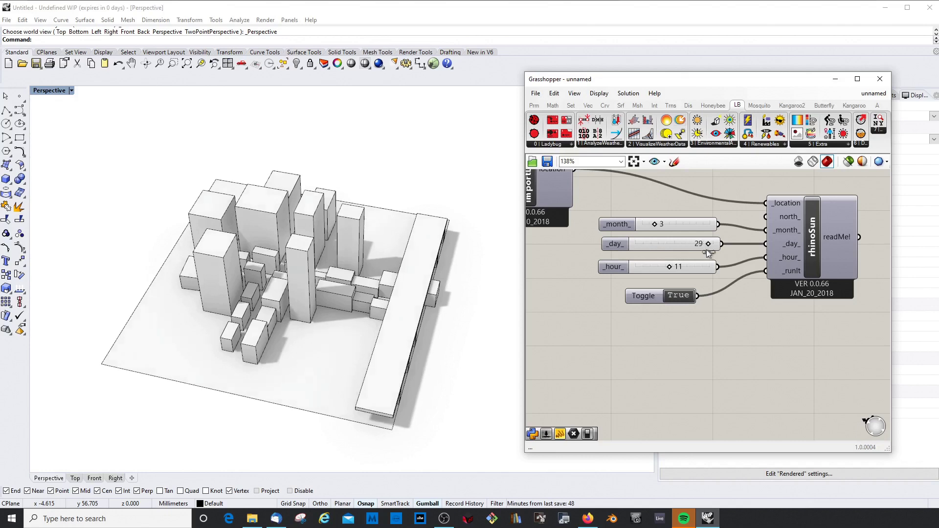
pyautogui.moveTo(663, 222); pyautogui.dragTo(668, 223)
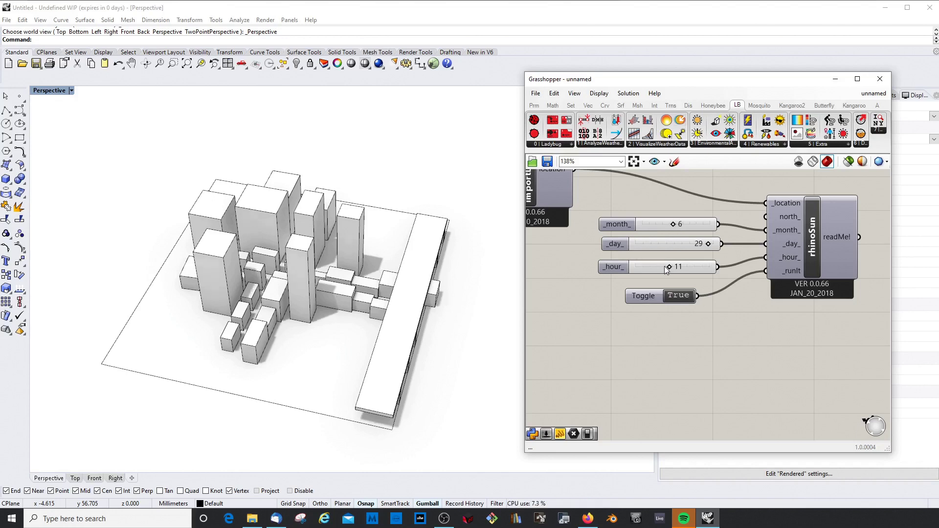
pyautogui.moveTo(674, 267); pyautogui.dragTo(690, 266)
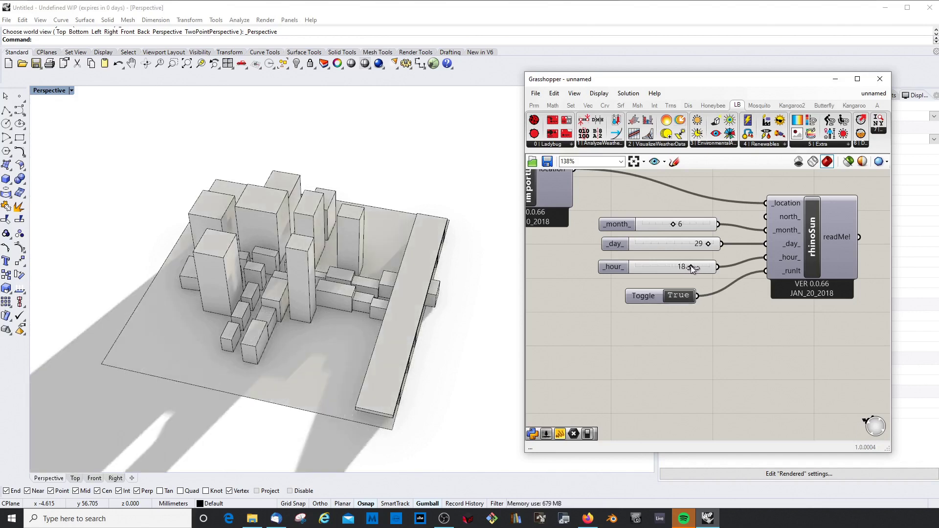
pyautogui.moveTo(694, 265); pyautogui.dragTo(695, 266)
# Step: Examine the evening light and long shadows on the buildings from different sides and distances
pyautogui.moveTo(293, 262); pyautogui.dragTo(681, 258, button='right')
pyautogui.moveTo(473, 291); pyautogui.dragTo(607, 310, button='right')
pyautogui.scroll(3, 549, 257)
pyautogui.scroll(2, 488, 259)
pyautogui.scroll(2, 474, 261)
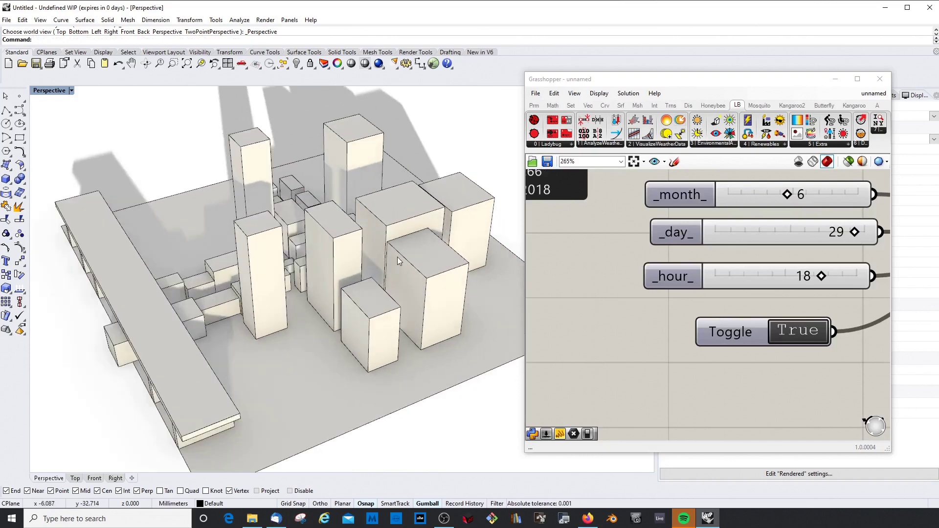
pyautogui.scroll(-5, 427, 250)
pyautogui.moveTo(382, 263); pyautogui.dragTo(313, 267, button='right')
pyautogui.scroll(5, 436, 274)
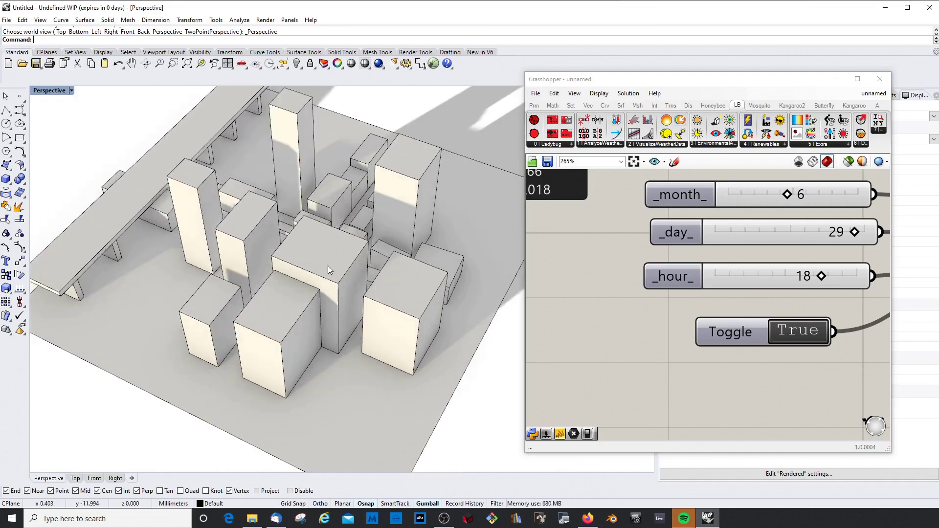
pyautogui.scroll(-3, 325, 273)
pyautogui.moveTo(348, 237)
pyautogui.mouseDown(button='right')
pyautogui.moveTo(355, 246)
pyautogui.moveTo(343, 247)
pyautogui.mouseUp(button='right')
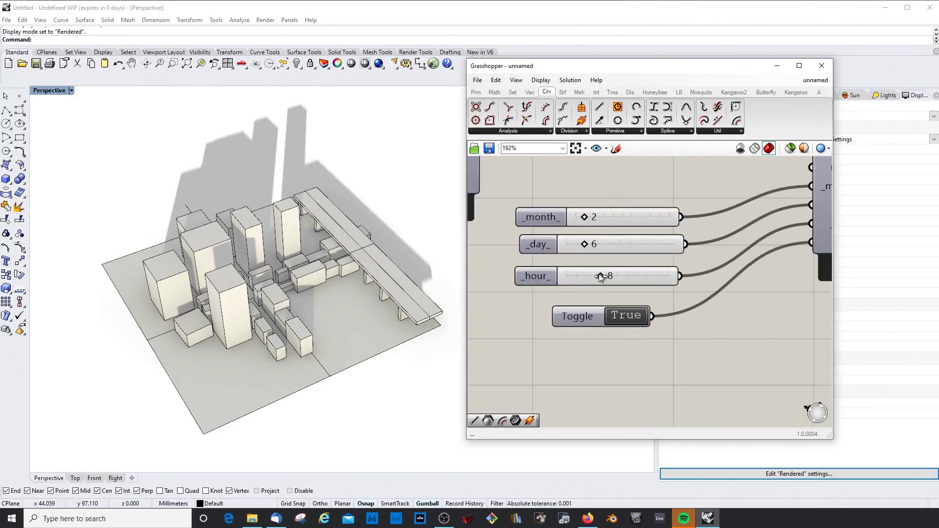
# Step: Set the hour slider to 13 and view the city's shadows from a higher angle
pyautogui.moveTo(599, 274); pyautogui.dragTo(623, 276)
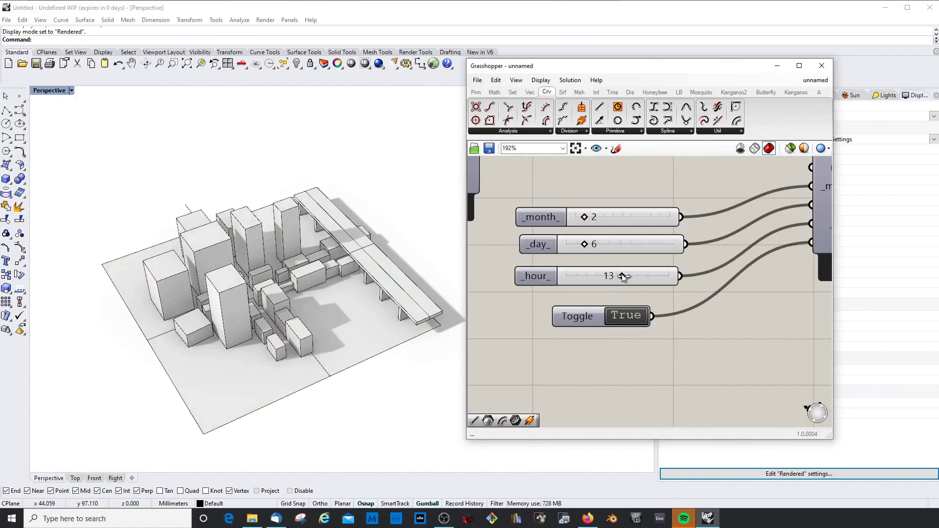
pyautogui.moveTo(292, 281); pyautogui.dragTo(318, 314, button='right')
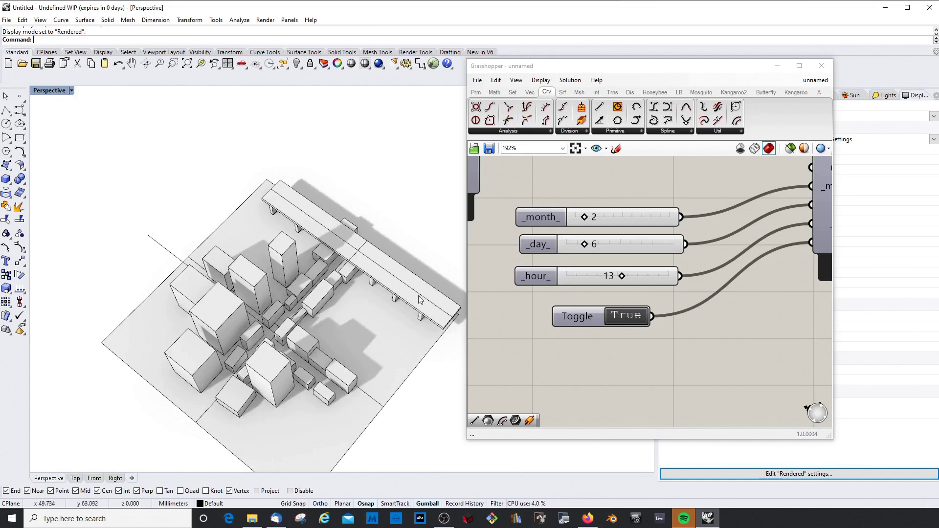
pyautogui.moveTo(236, 329); pyautogui.dragTo(233, 299, button='right')
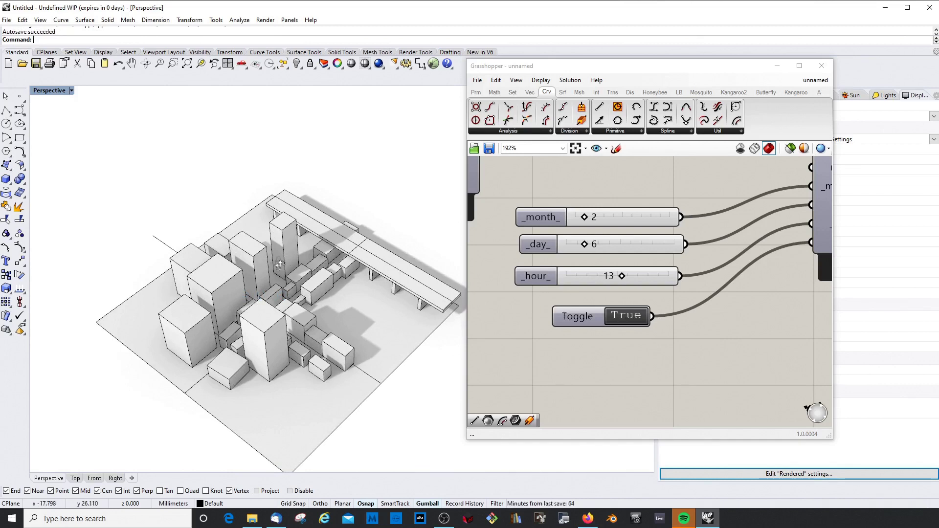
# Step: Delete the stray curve that sticks out beyond the edge of the city's ground plane
pyautogui.moveTo(280, 264); pyautogui.dragTo(209, 266, button='right')
pyautogui.click(162, 255)
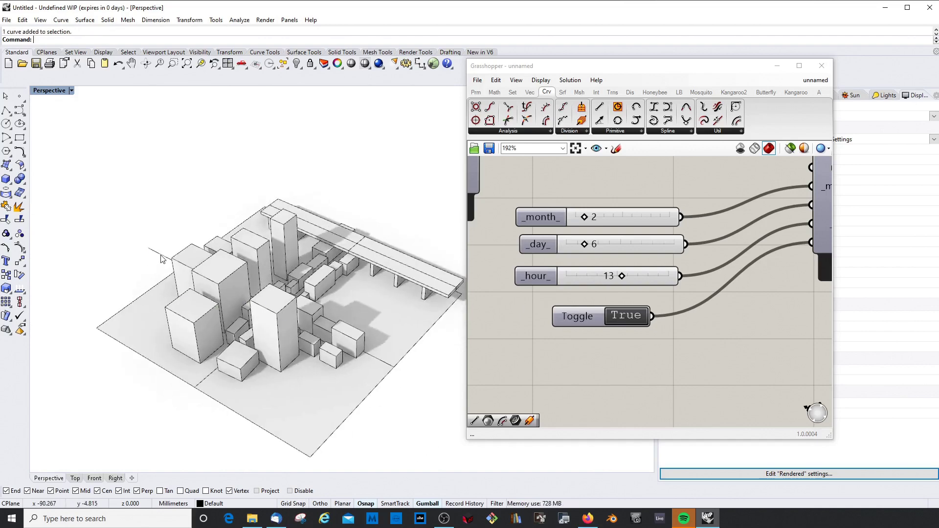
pyautogui.press('Delete')
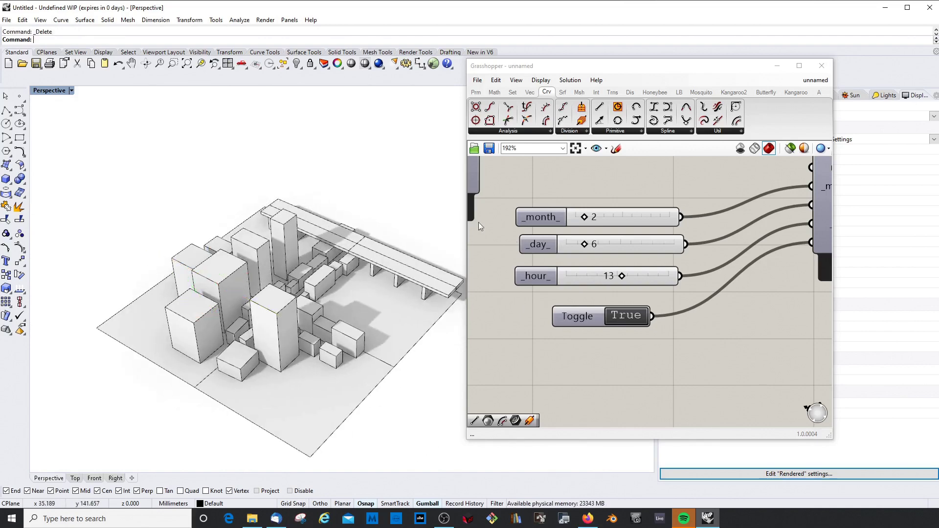
# Step: Open the hour slider's animation settings and move the dialog clear of the city model
pyautogui.click(544, 278)
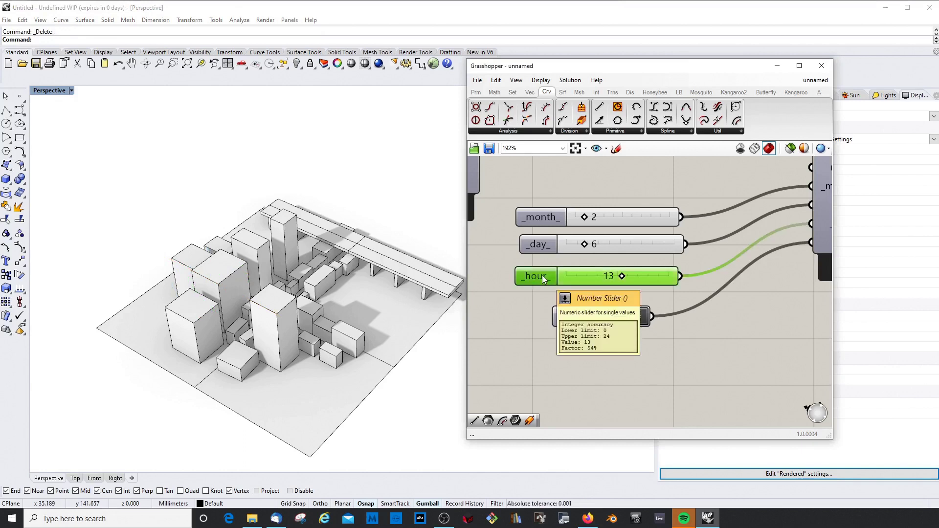
pyautogui.rightClick(542, 275)
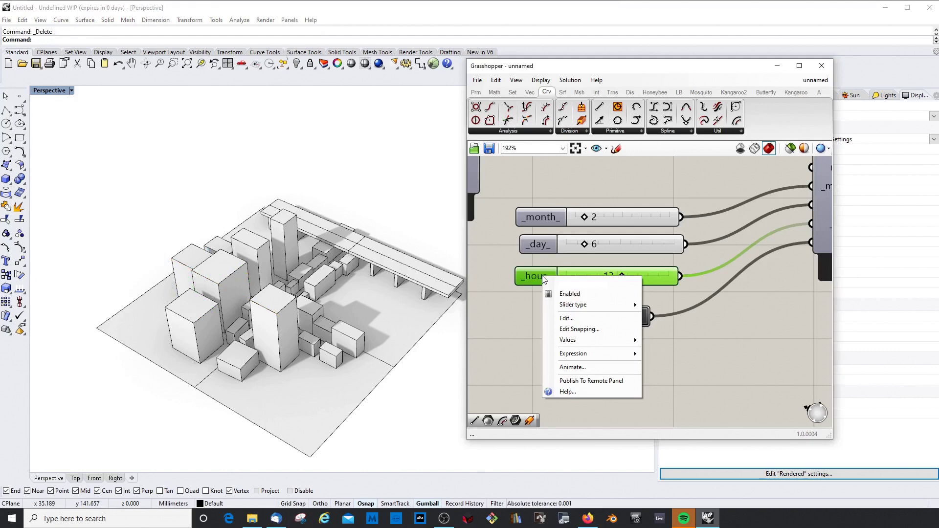
pyautogui.click(580, 367)
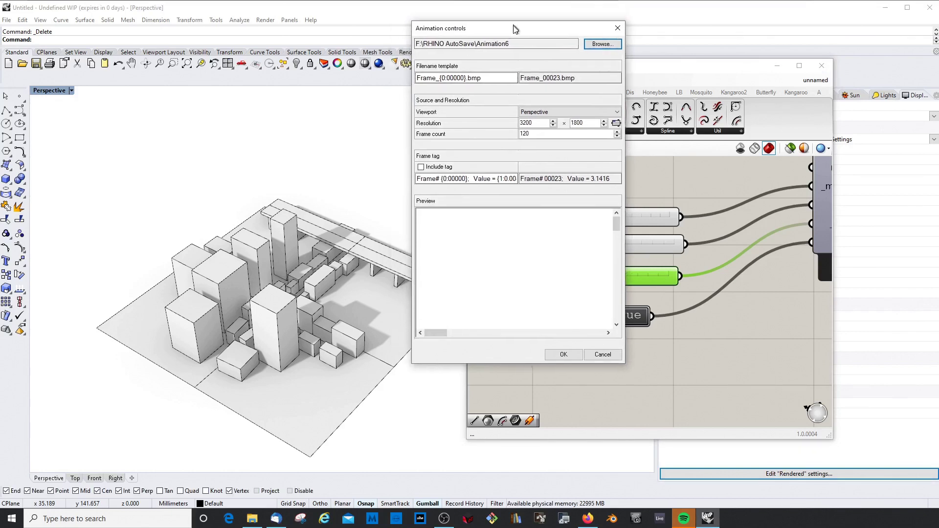
pyautogui.moveTo(515, 30); pyautogui.dragTo(568, 80)
# Step: Choose the RHINO\04 folder on the E: drive as the output location for the animation frames
pyautogui.click(656, 95)
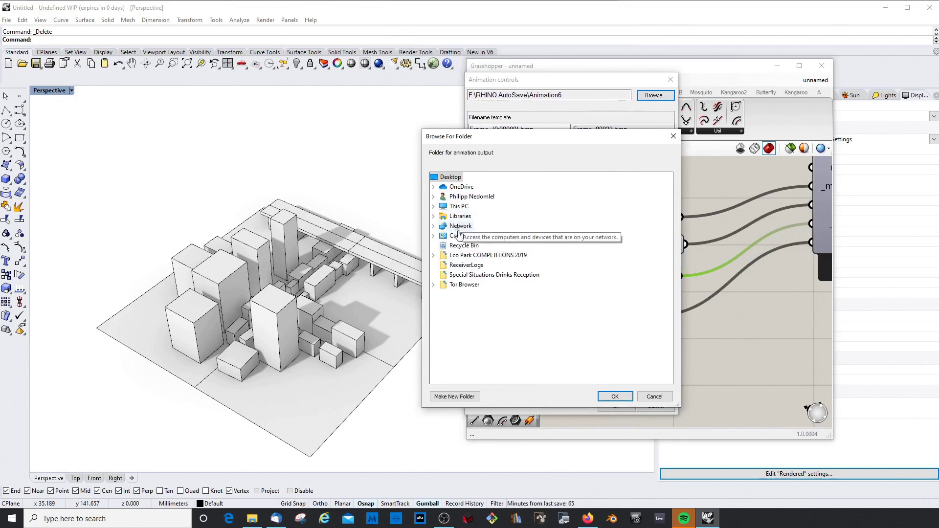
pyautogui.click(458, 207)
pyautogui.click(480, 295)
pyautogui.scroll(-7, 553, 314)
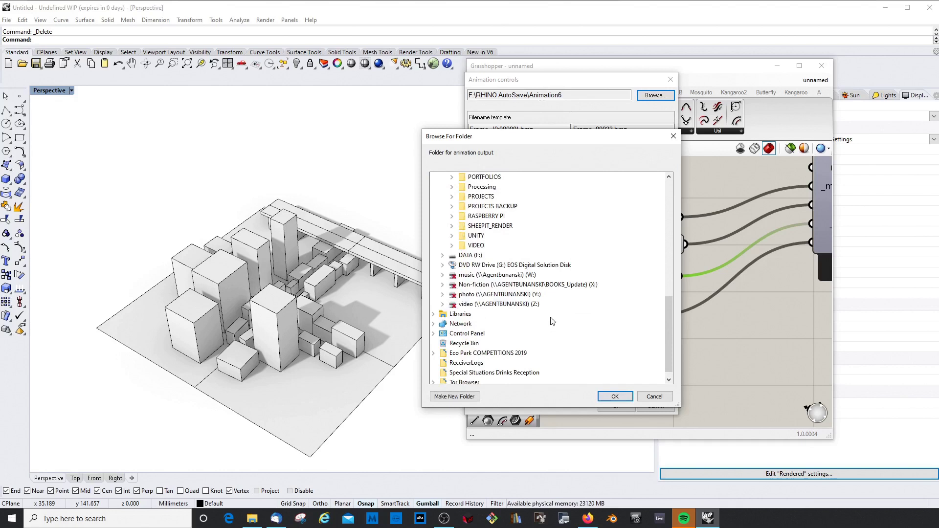
pyautogui.scroll(3, 514, 286)
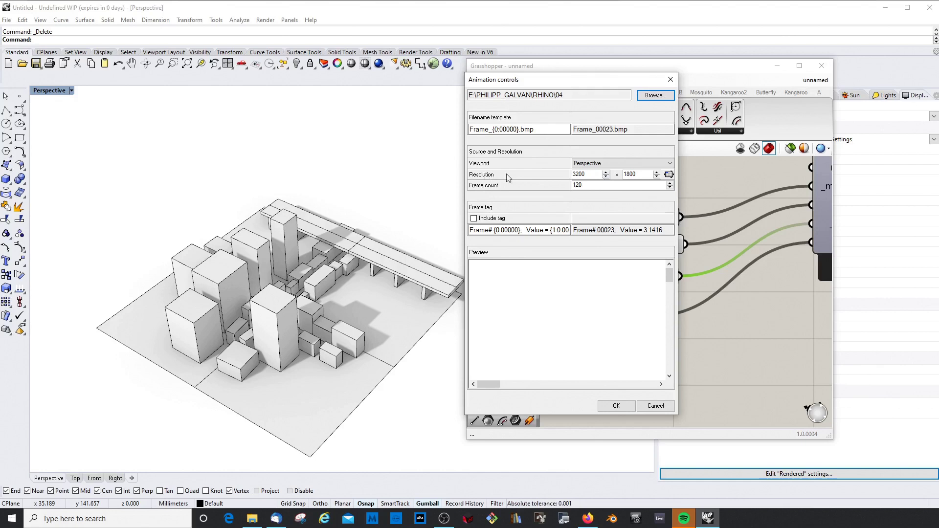
# Step: Set the animation resolution to 1920 × 1080, then cancel the animation setup without exporting frames
pyautogui.doubleClick(594, 174)
pyautogui.write('19')
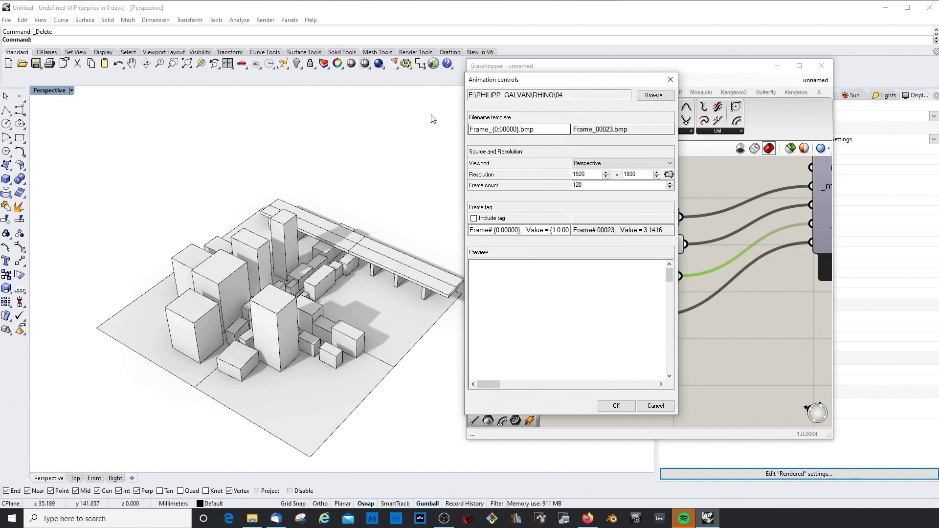
pyautogui.press('Tab')
pyautogui.write('1')
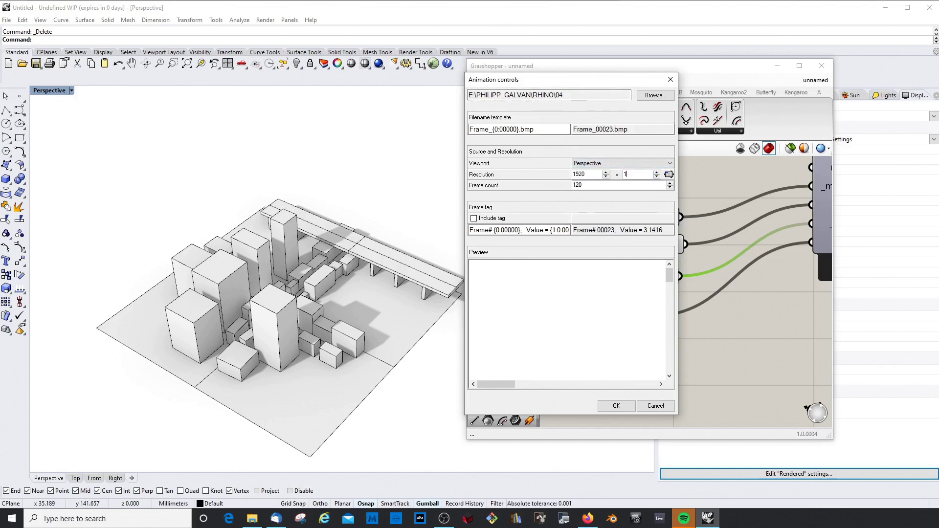
pyautogui.write('080')
pyautogui.press('Tab')
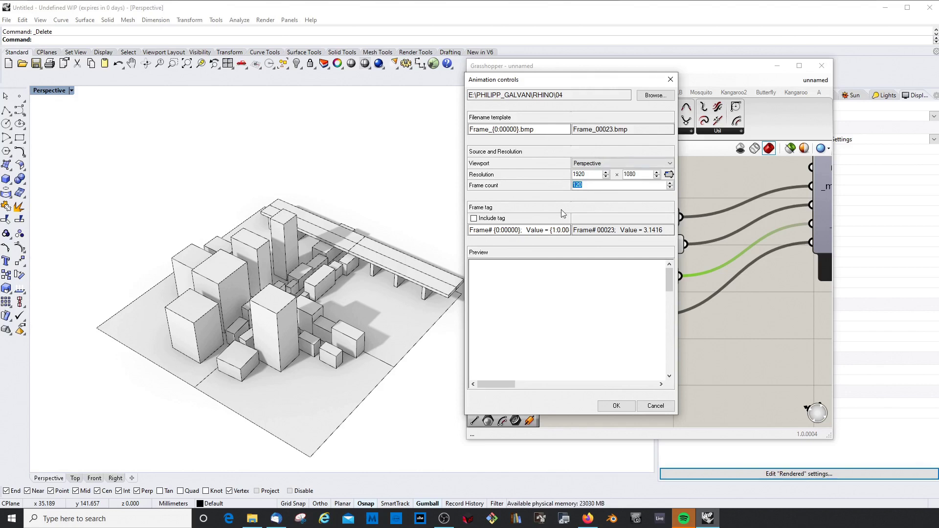
pyautogui.click(655, 406)
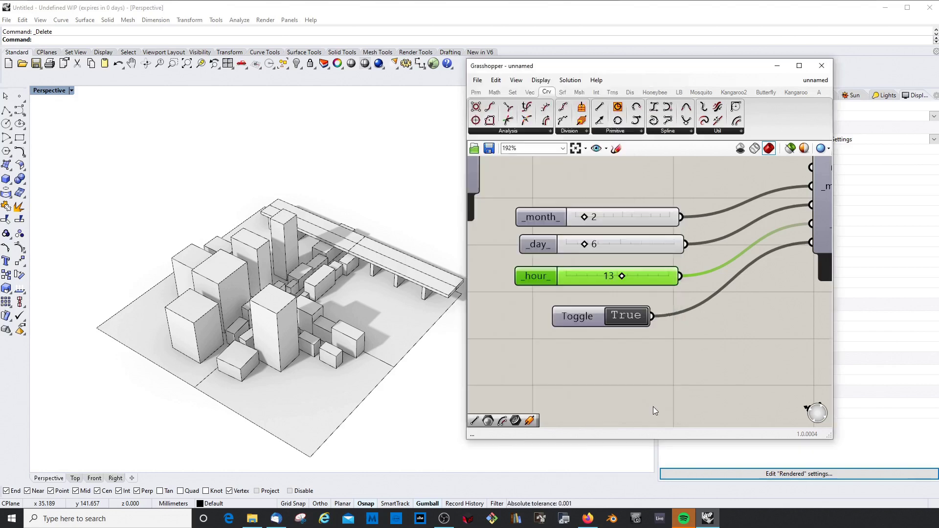
pyautogui.click(653, 406)
# Step: Set the hour slider to 0 and switch its rounding to floating-point numbers
pyautogui.scroll(2, 665, 262)
pyautogui.moveTo(665, 263); pyautogui.dragTo(567, 266)
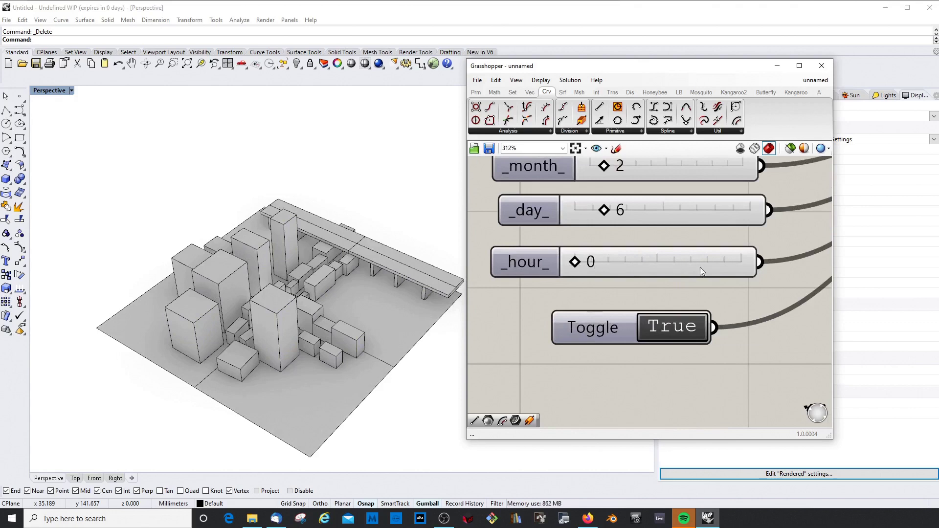
pyautogui.click(546, 260)
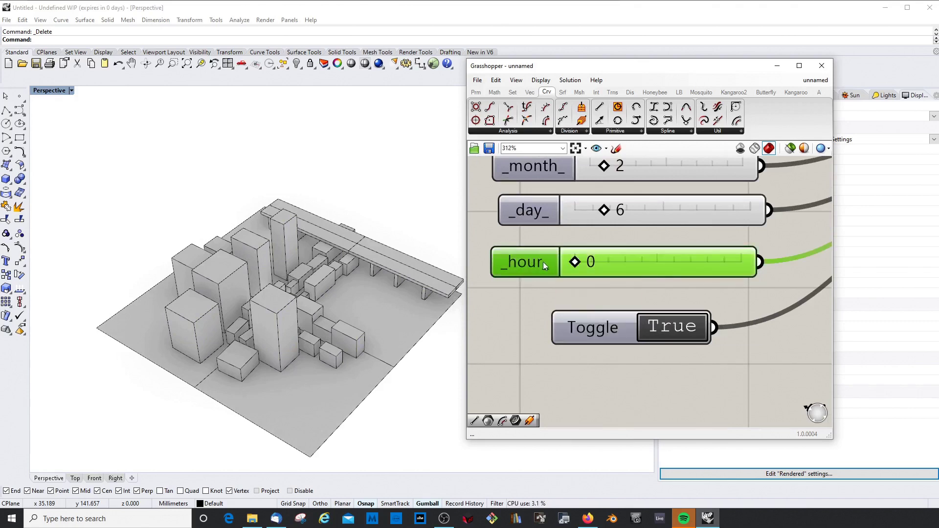
pyautogui.rightClick(544, 265)
pyautogui.click(566, 304)
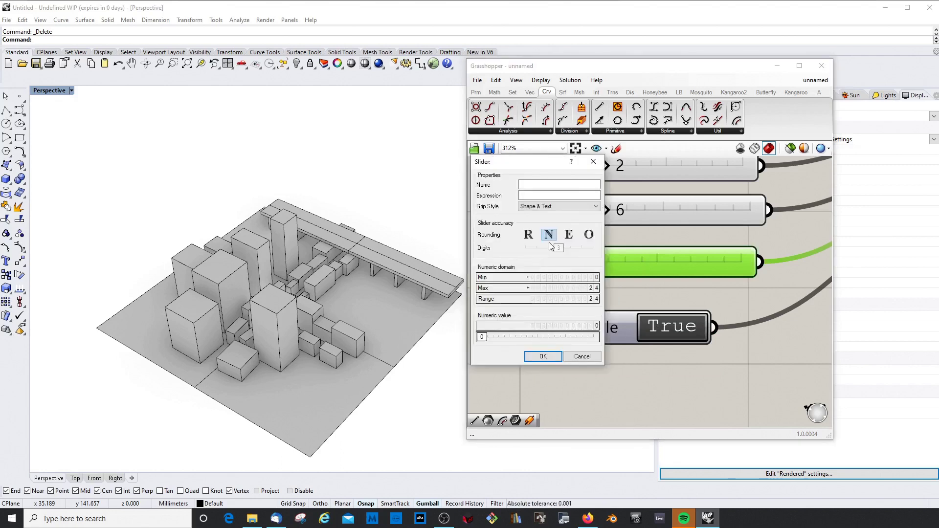
pyautogui.click(528, 235)
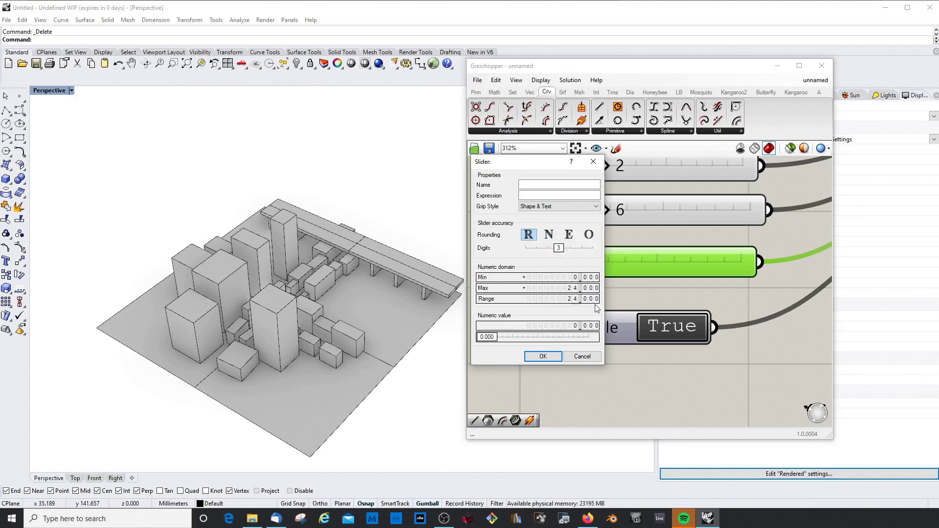
# Step: Set the hour slider's accuracy to two decimal digits and apply the slider settings
pyautogui.moveTo(560, 248); pyautogui.dragTo(541, 253)
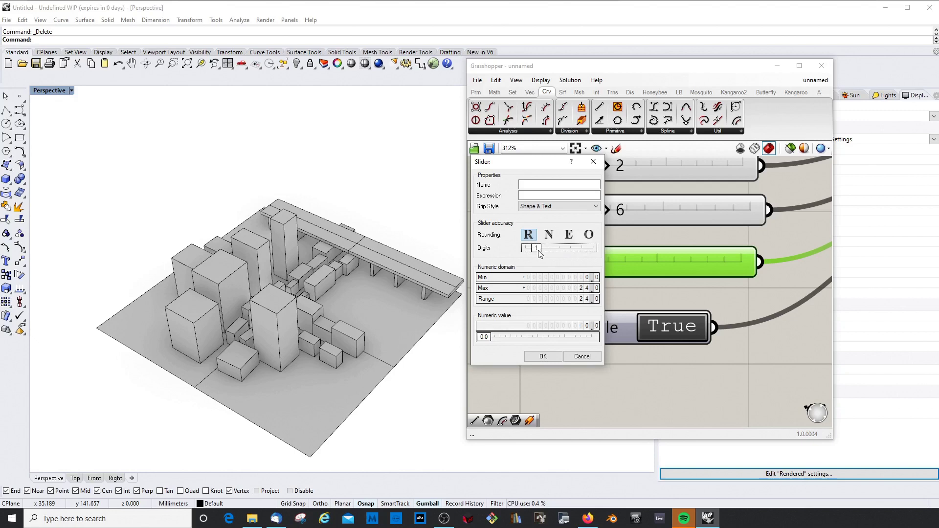
pyautogui.moveTo(538, 251); pyautogui.dragTo(540, 251)
pyautogui.press('Right')
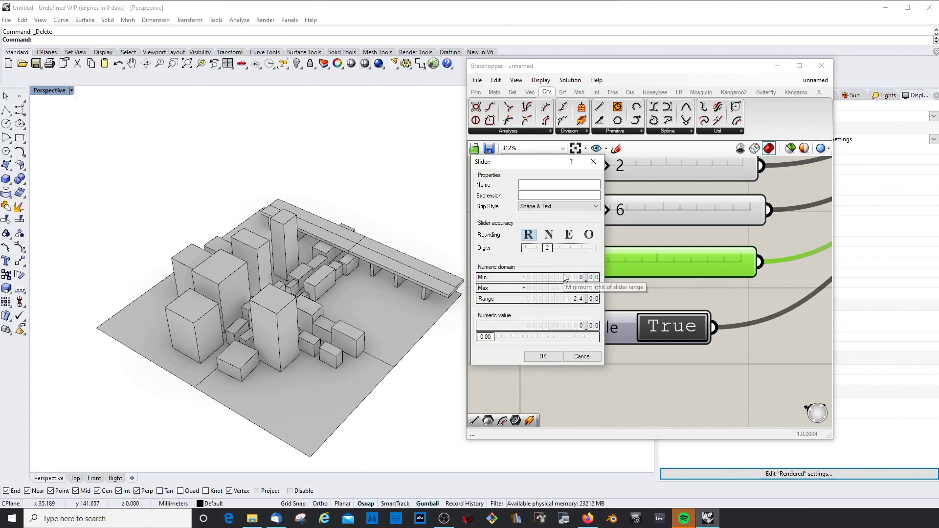
pyautogui.moveTo(541, 163); pyautogui.dragTo(728, 148)
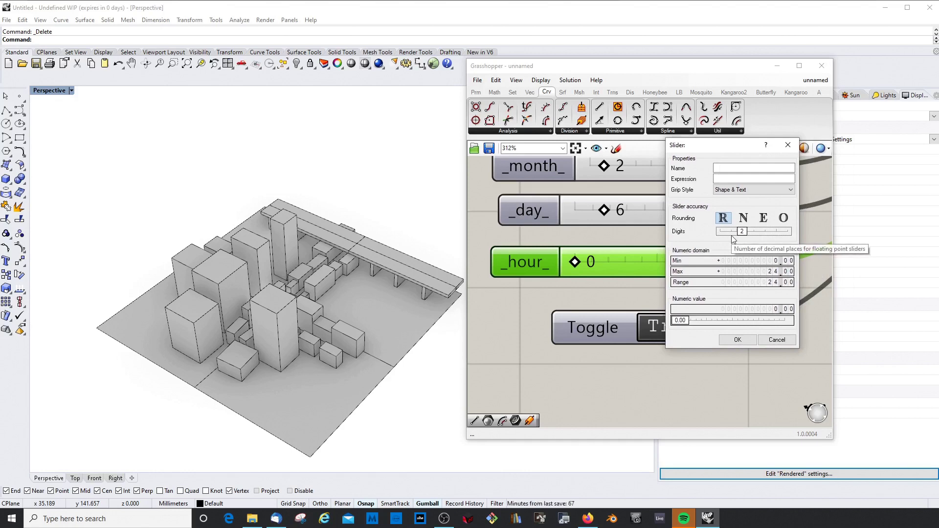
pyautogui.press('Return')
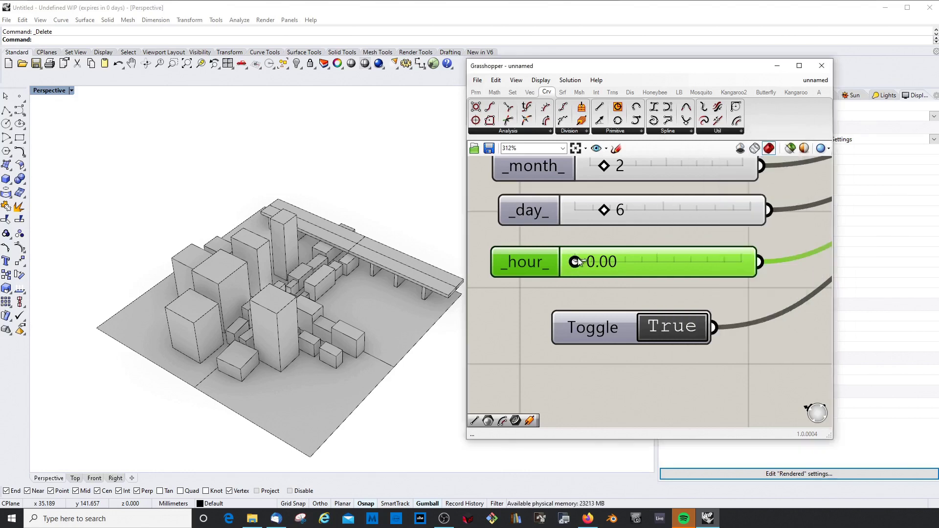
# Step: Move the hour slider to 3.95 and examine the shading on the city buildings
pyautogui.moveTo(573, 262)
pyautogui.mouseDown()
pyautogui.moveTo(615, 262)
pyautogui.moveTo(602, 263)
pyautogui.mouseUp()
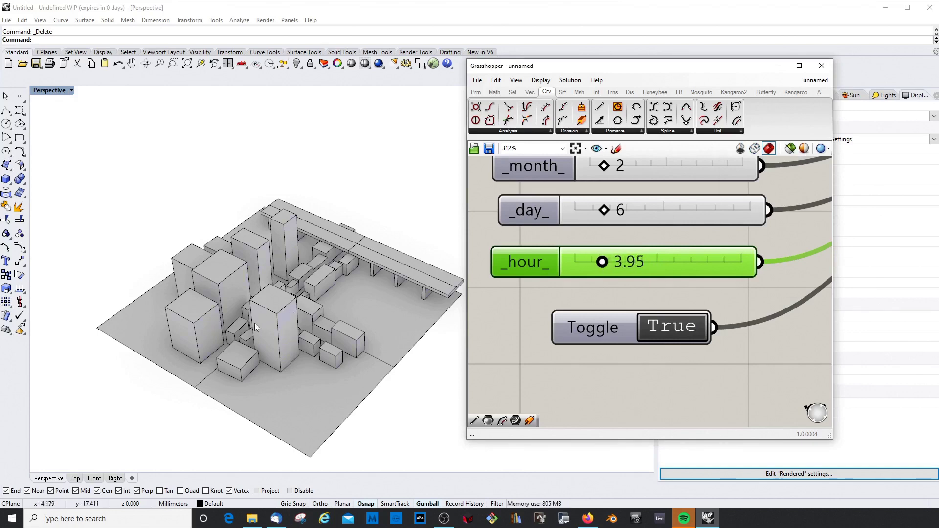
pyautogui.scroll(3, 277, 324)
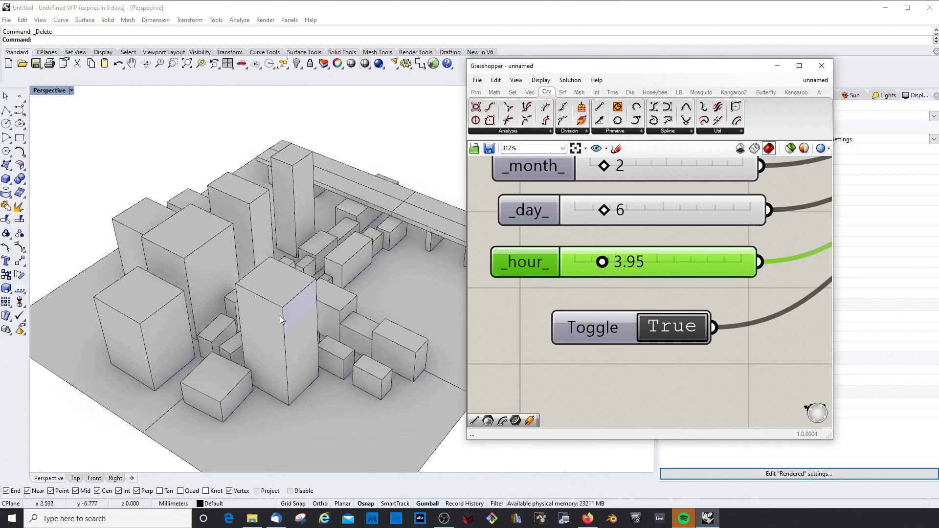
pyautogui.scroll(-5, 292, 312)
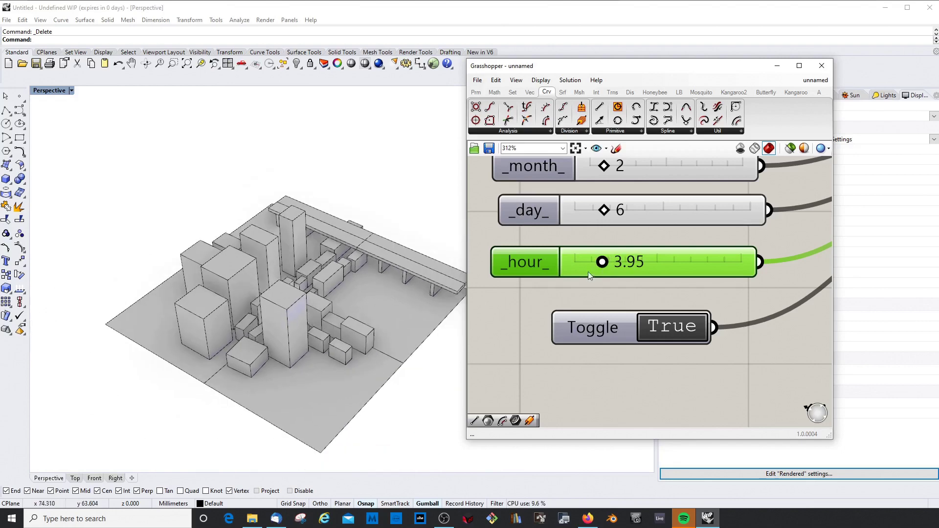
pyautogui.doubleClick(626, 265)
pyautogui.press('BackSpace')
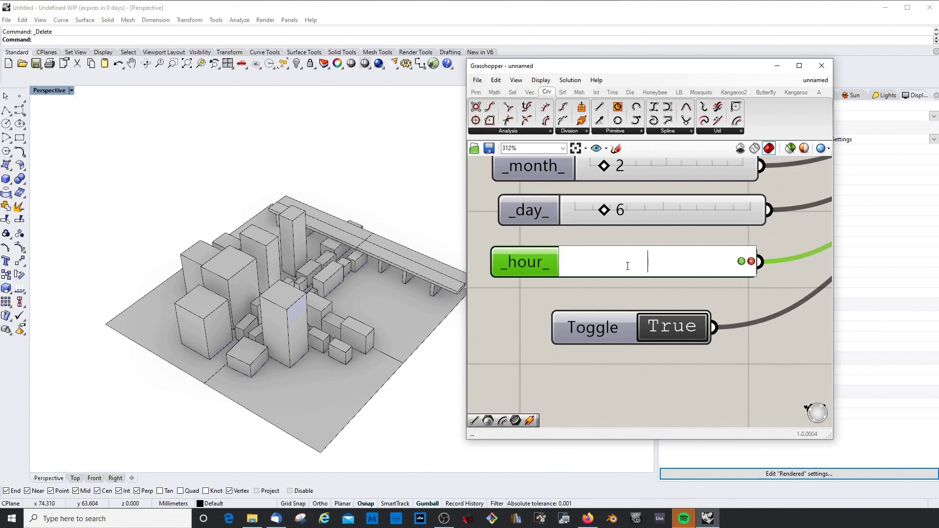
pyautogui.write('3.5')
pyautogui.press('Escape')
# Step: Set the minimum of the hour slider's numeric domain to 3.5 and apply the settings
pyautogui.doubleClick(527, 263)
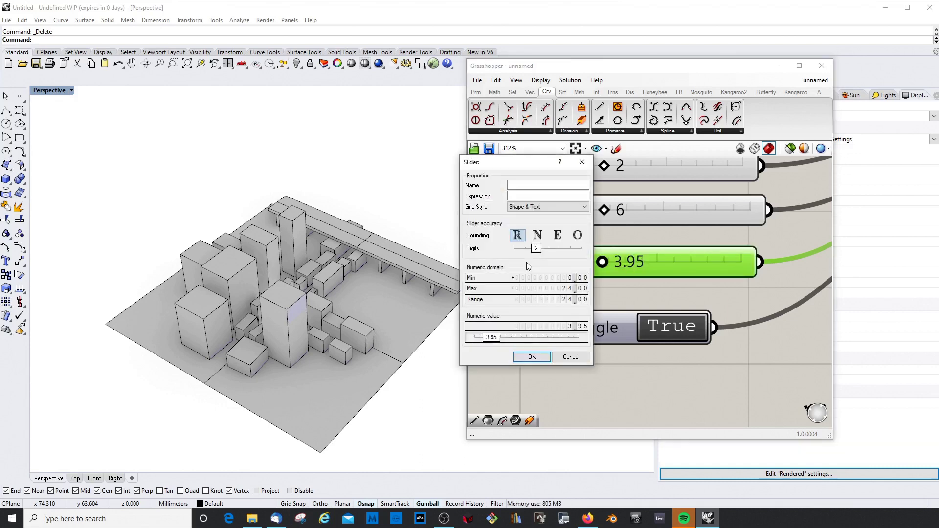
pyautogui.click(552, 277)
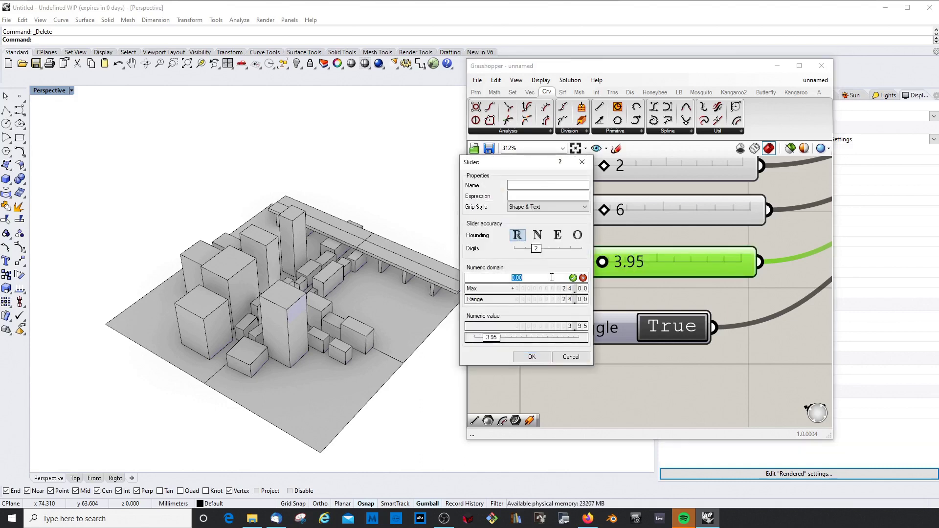
pyautogui.press('Return')
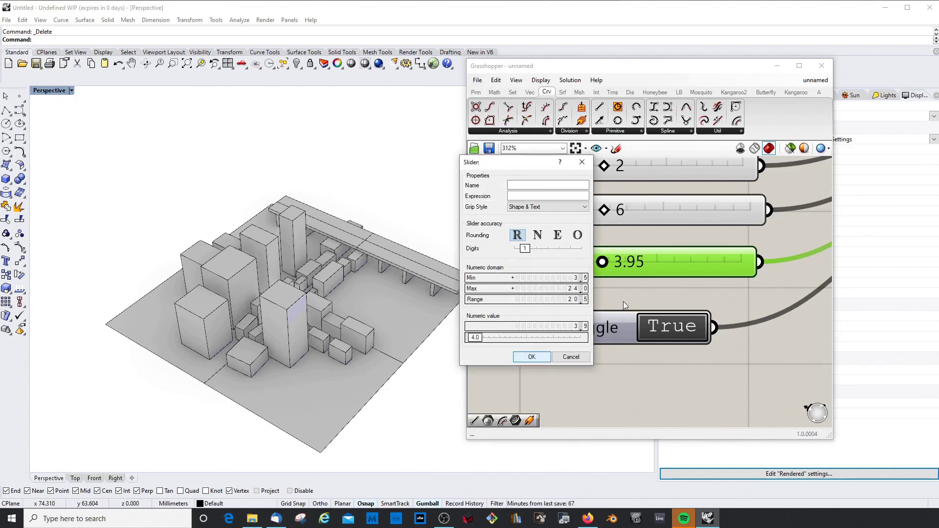
pyautogui.press('Return')
# Step: Move the hour slider to 18.0 and set the maximum of its domain to 18.0
pyautogui.moveTo(585, 265); pyautogui.dragTo(704, 262)
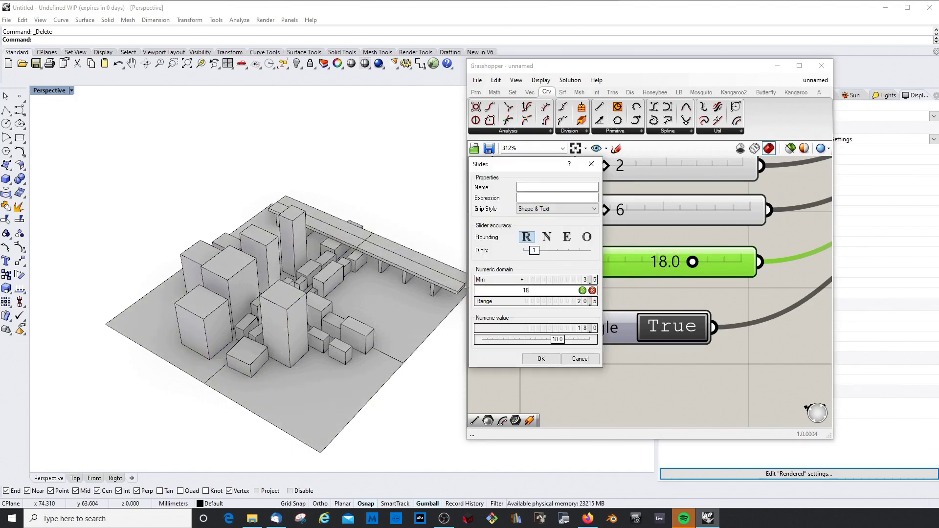
pyautogui.press('Return')
pyautogui.press('Return')
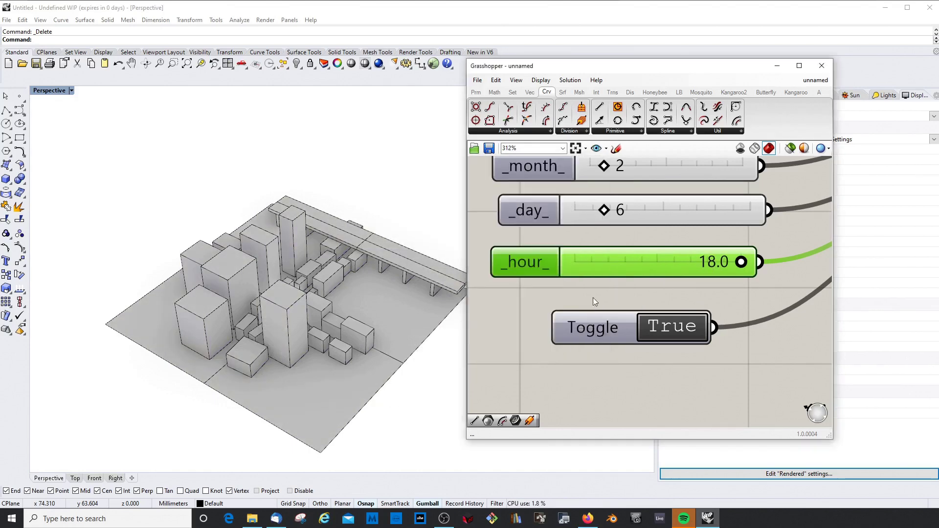
# Step: Return the hour slider to its starting value of 3.5
pyautogui.scroll(-2, 605, 283)
pyautogui.rightClick(579, 265)
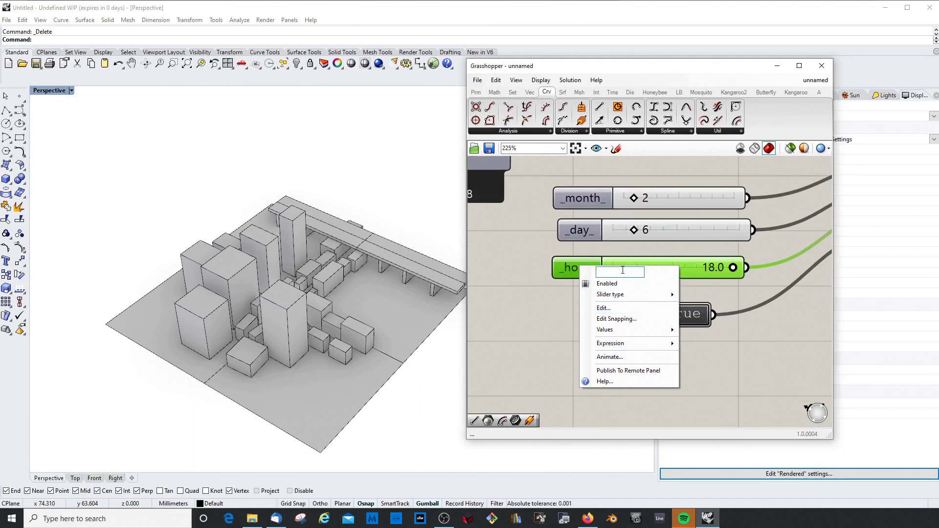
pyautogui.click(562, 296)
pyautogui.click(562, 296)
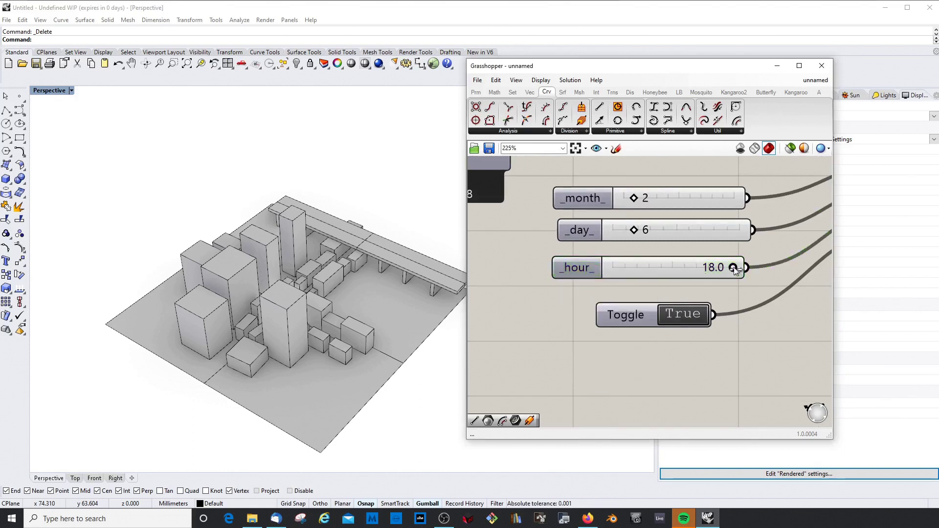
pyautogui.moveTo(733, 267); pyautogui.dragTo(626, 268)
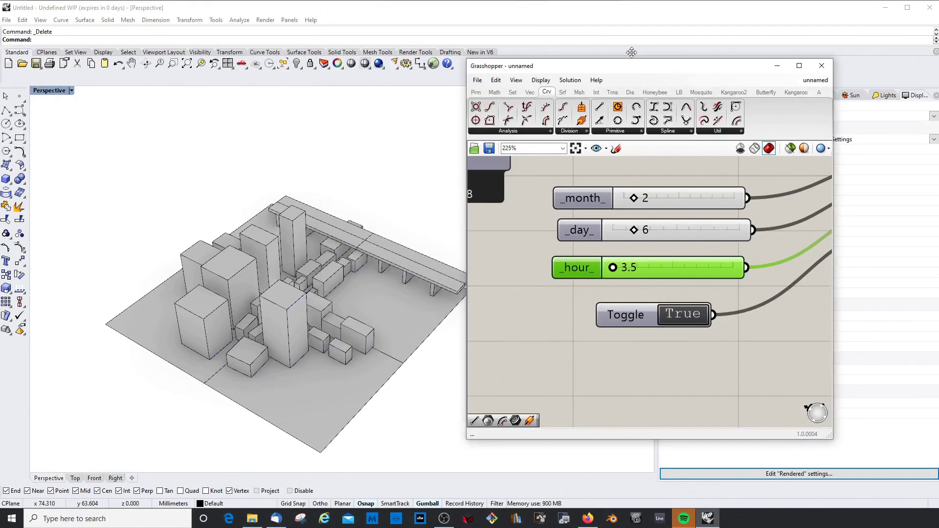
# Step: Move the Grasshopper window aside, frame the whole city from the front with the viaduct behind it, and leave the hour at 3.5
pyautogui.moveTo(629, 67); pyautogui.dragTo(709, 53)
pyautogui.moveTo(378, 189); pyautogui.dragTo(375, 178, button='right')
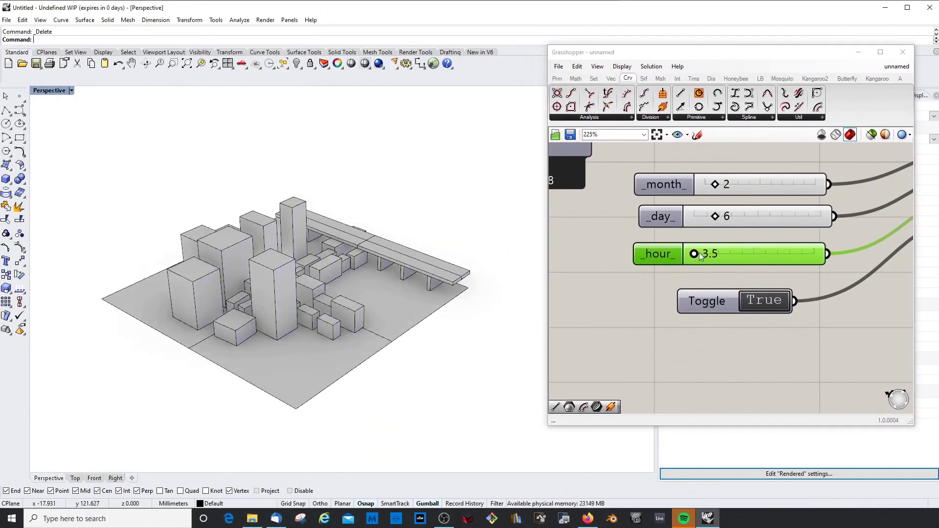
pyautogui.moveTo(695, 254); pyautogui.dragTo(740, 254)
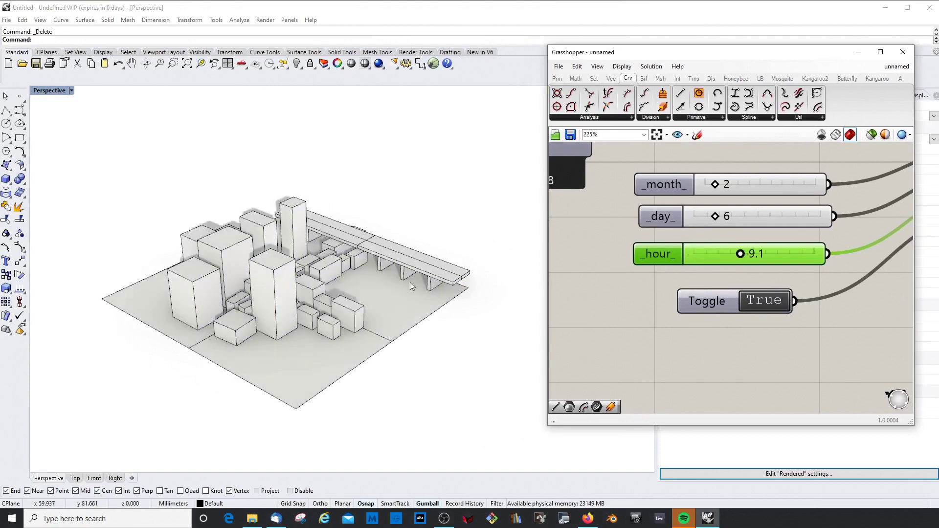
pyautogui.moveTo(421, 303); pyautogui.dragTo(255, 306, button='right')
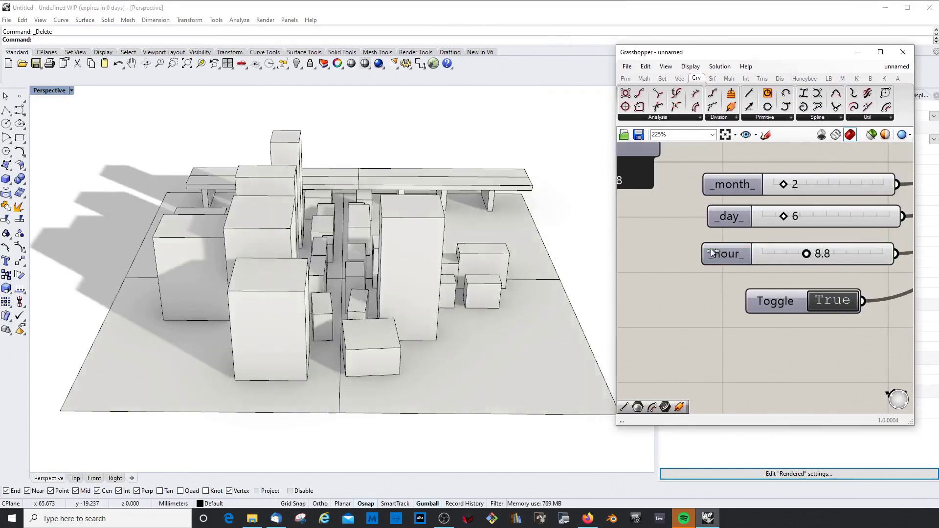
pyautogui.moveTo(712, 248); pyautogui.dragTo(711, 248)
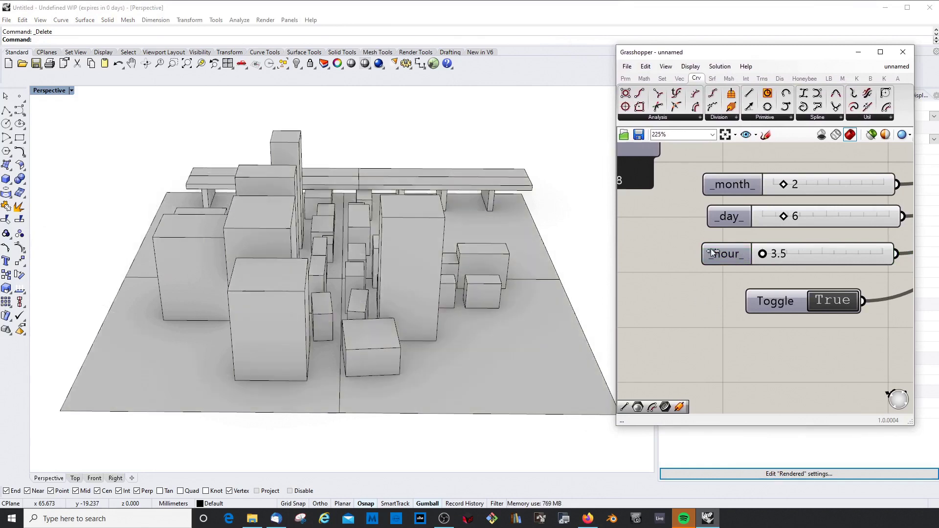
# Step: Open the hour slider's animation settings and set the RHINO\04 output folder with a 1920 × 1080 resolution
pyautogui.click(730, 248)
pyautogui.rightClick(729, 249)
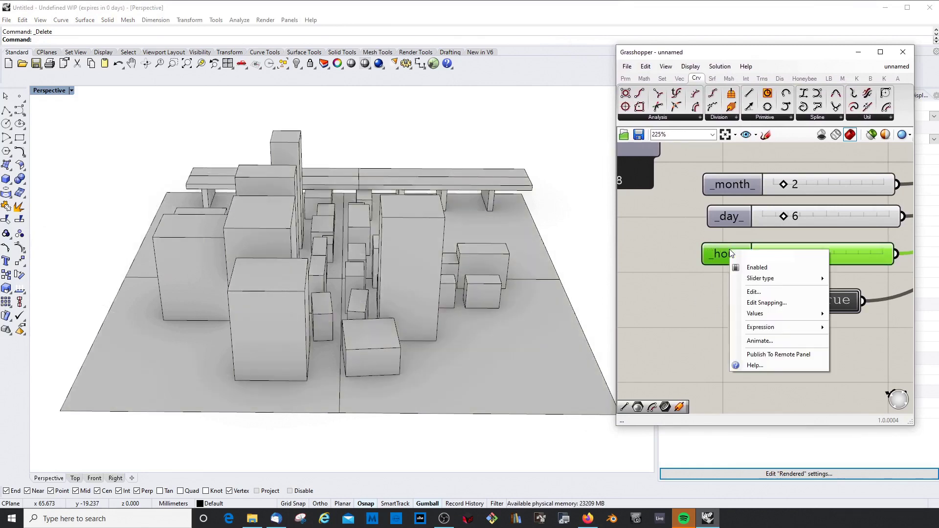
pyautogui.click(761, 341)
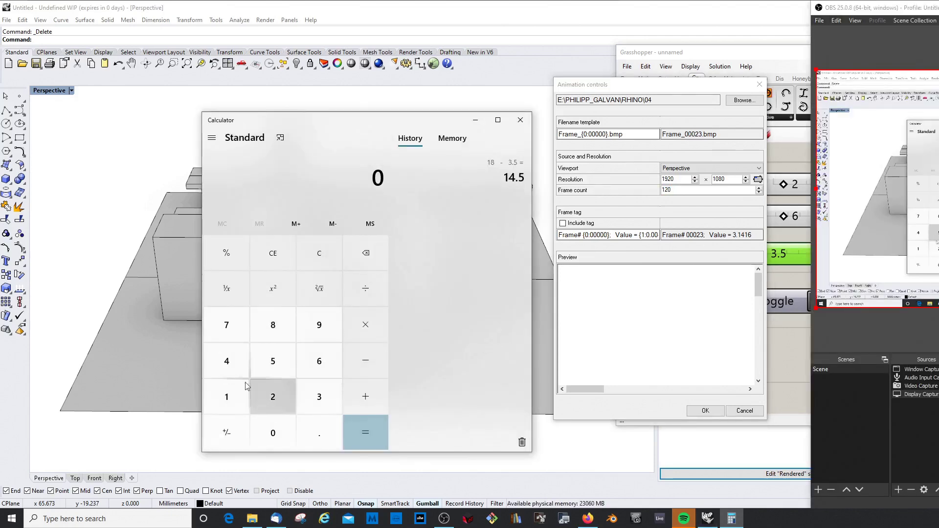
# Step: Switch to Calculator and compute 18 − 3.5 to get the length of the hour range
pyautogui.click(227, 391)
pyautogui.click(277, 326)
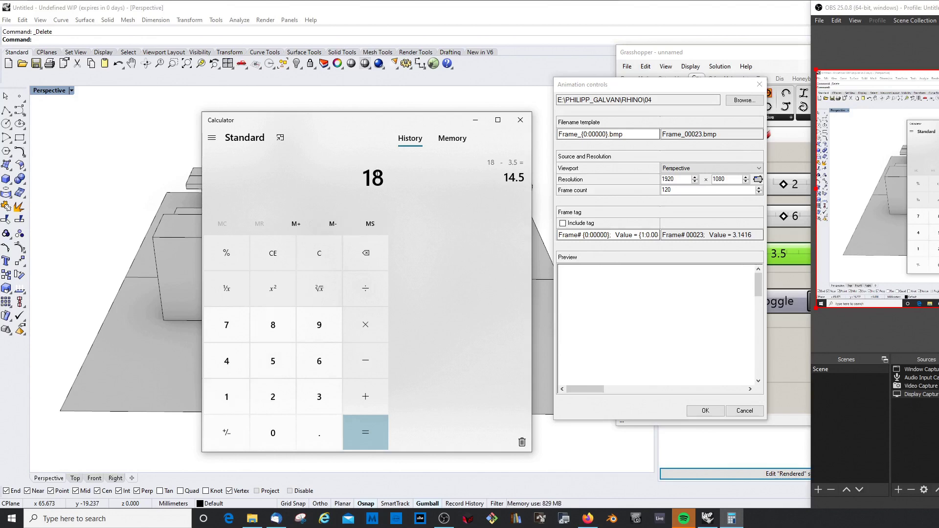
pyautogui.click(363, 359)
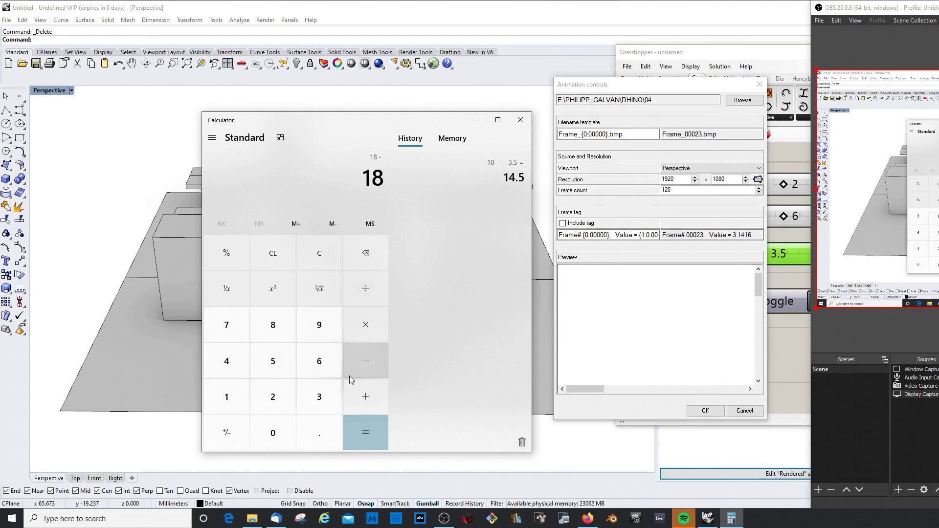
pyautogui.click(313, 403)
pyautogui.press('.')
pyautogui.click(292, 366)
pyautogui.click(371, 434)
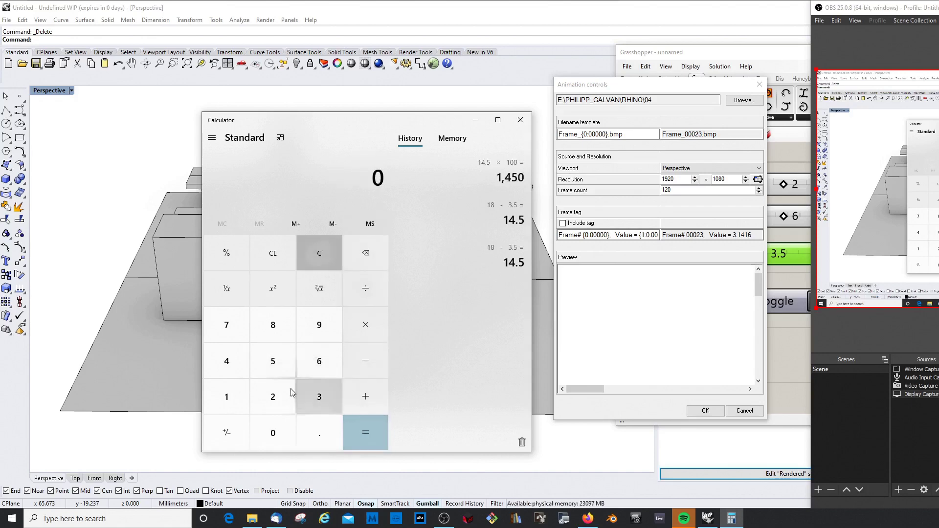
# Step: Multiply 14.5 by 100 in Calculator, enter 145 as the intended frame count, and close Calculator
pyautogui.click(232, 389)
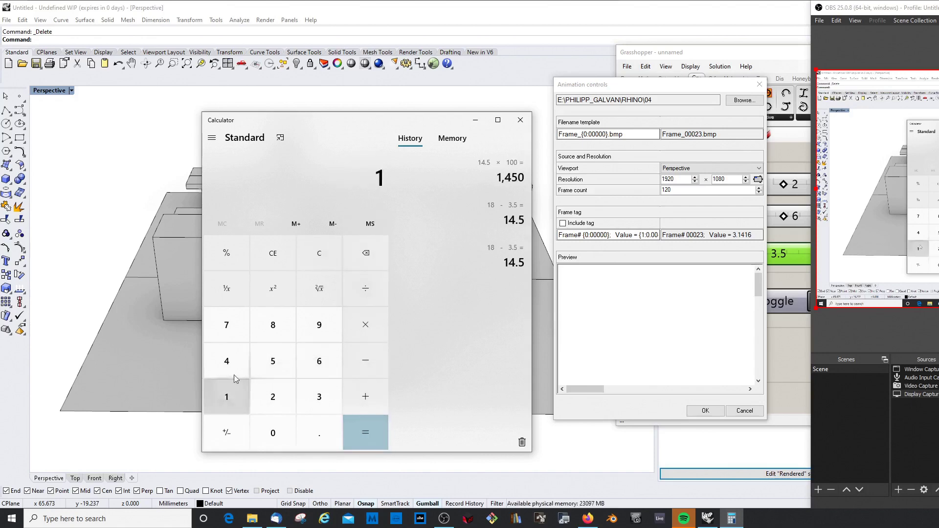
pyautogui.click(233, 374)
pyautogui.click(272, 433)
pyautogui.press('Escape')
pyautogui.click(234, 387)
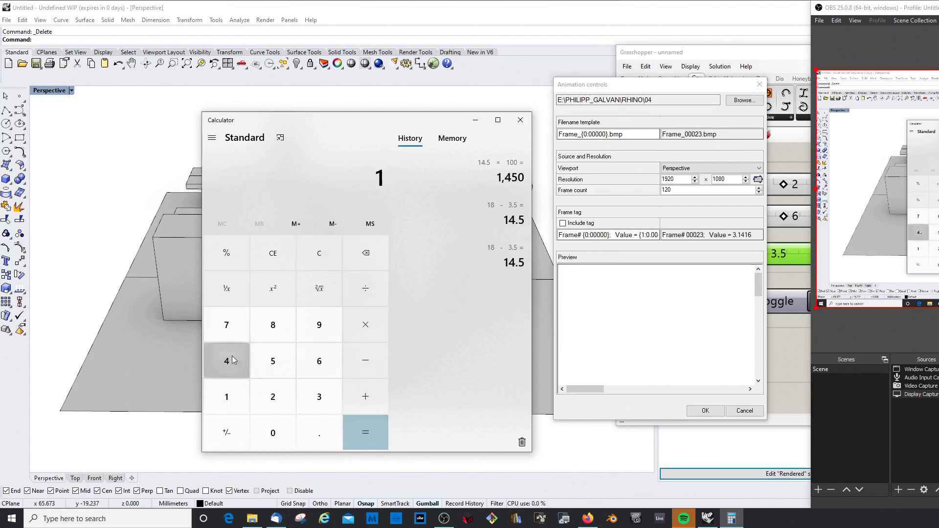
pyautogui.click(232, 360)
pyautogui.click(274, 361)
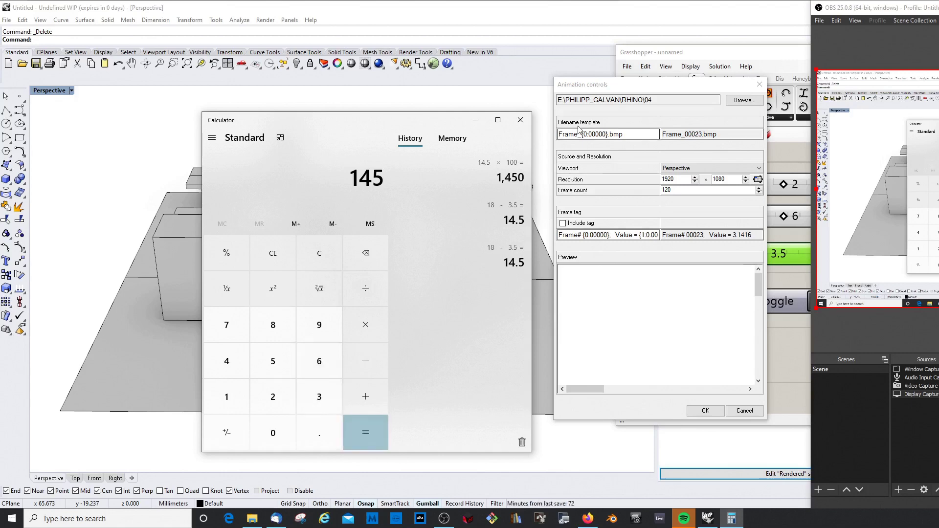
pyautogui.click(520, 120)
# Step: Set the animation's frame count to 145 and start generating the frames
pyautogui.click(683, 190)
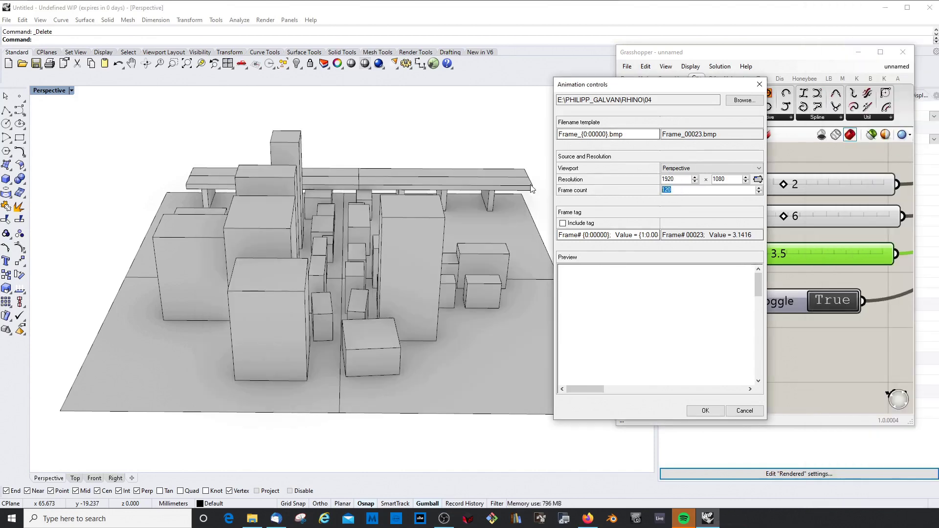
pyautogui.press('BackSpace')
pyautogui.press('BackSpace')
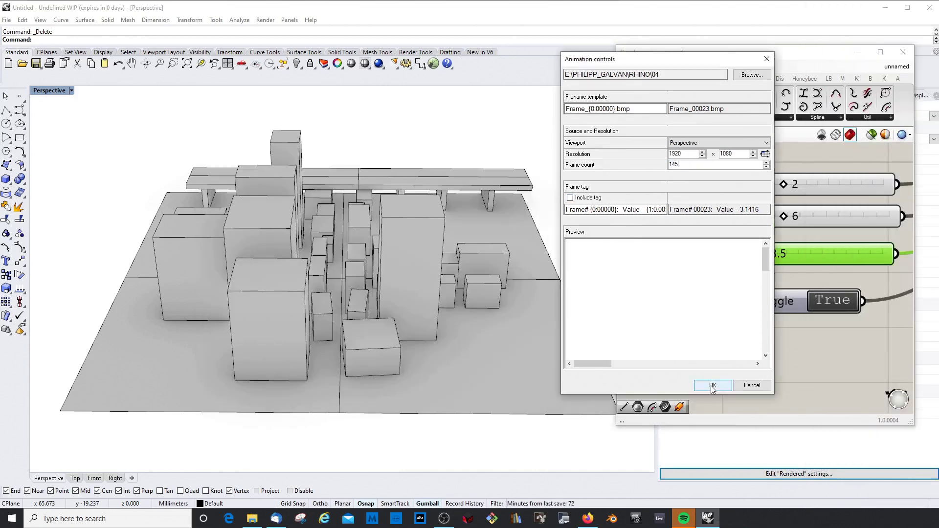
pyautogui.press('Return')
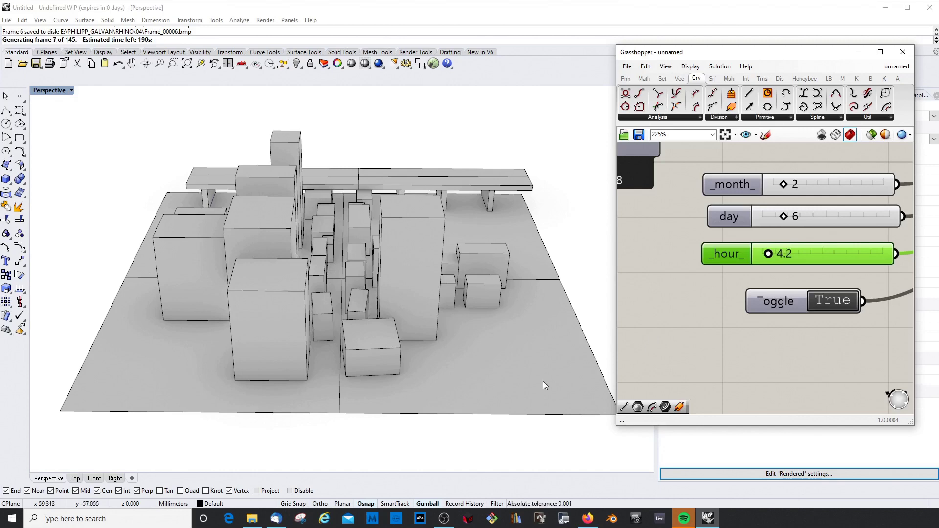
# Step: Switch to File Explorer and browse the HOMECLOUD (E:) drive to the RHINO\04 output folder to examine the generated frames
pyautogui.click(253, 521)
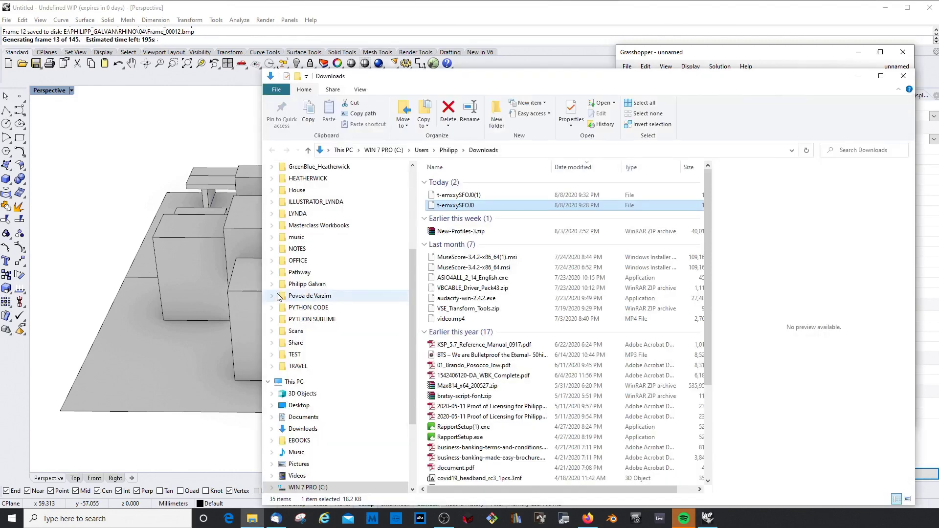
pyautogui.scroll(-4, 310, 391)
pyautogui.click(312, 383)
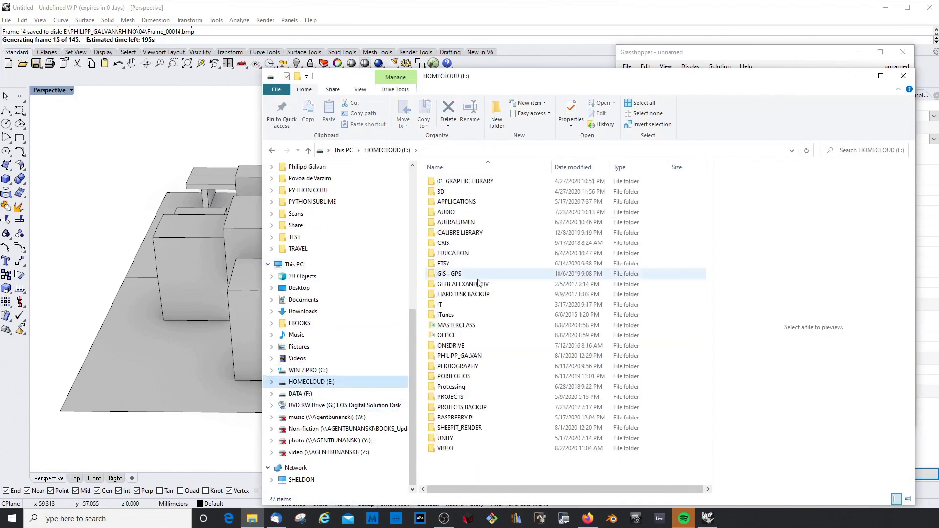
pyautogui.doubleClick(463, 350)
pyautogui.doubleClick(459, 274)
pyautogui.doubleClick(489, 234)
pyautogui.click(672, 465)
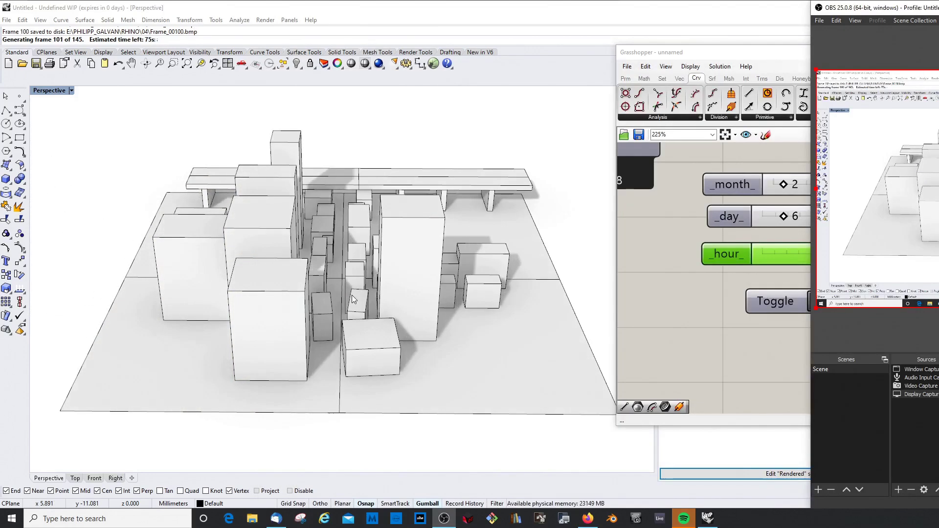
pyautogui.click(457, 280)
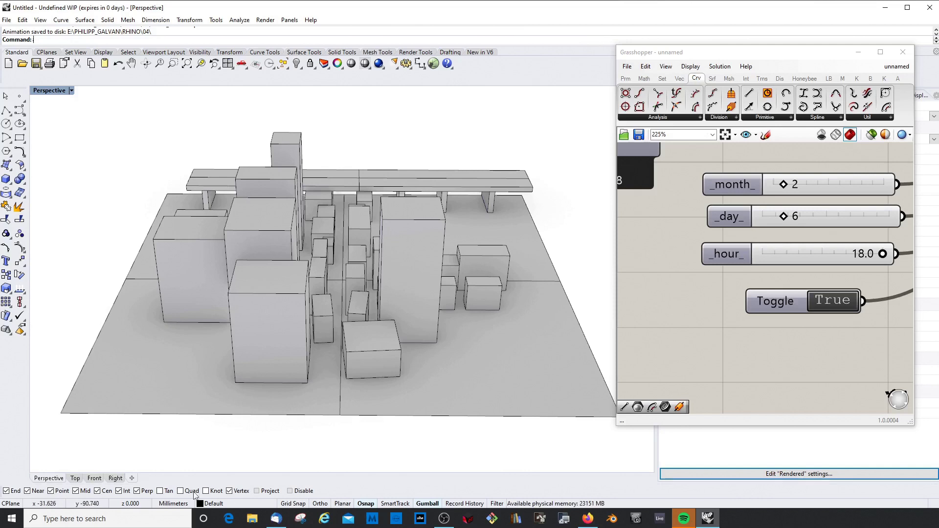
# Step: Launch Blender, resize its window to fit the screen, and dismiss the splash screen
pyautogui.click(613, 519)
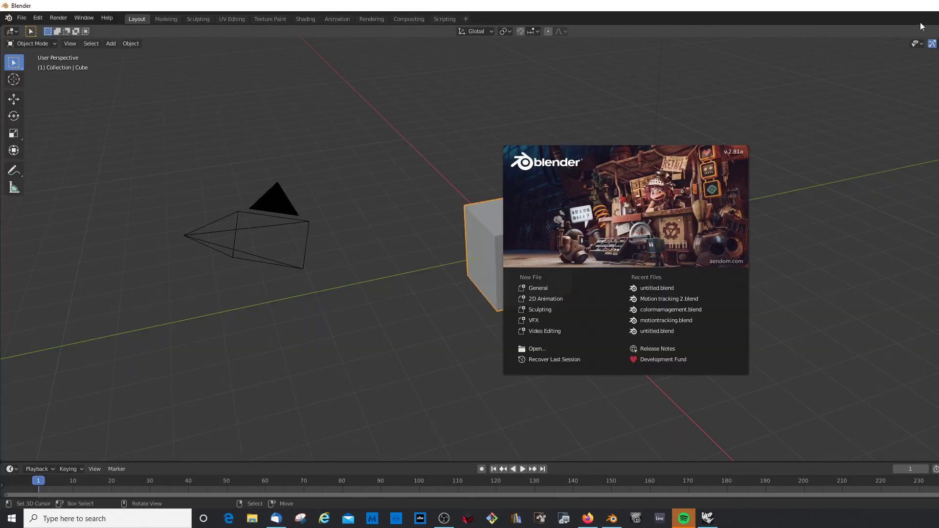
pyautogui.press('super+Down')
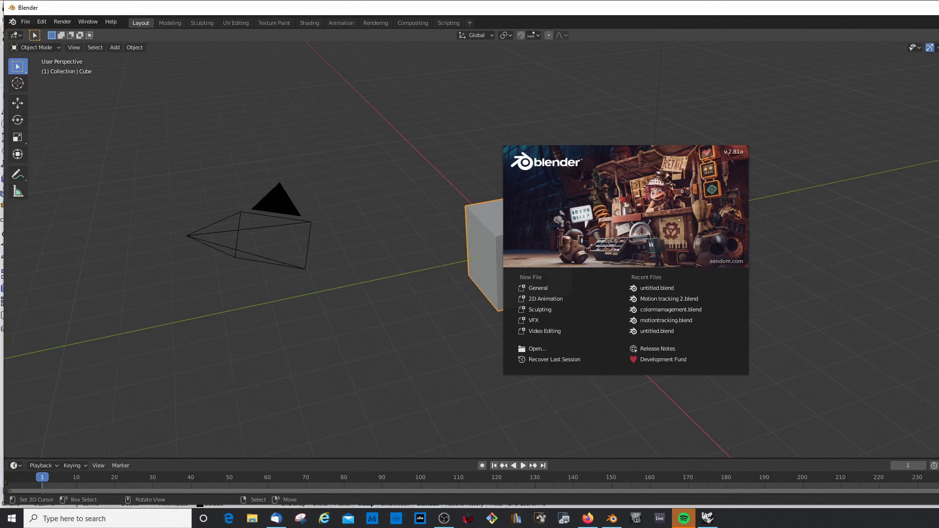
pyautogui.moveTo(929, 7); pyautogui.dragTo(895, 11)
pyautogui.moveTo(938, 66); pyautogui.dragTo(884, 66)
pyautogui.moveTo(937, 63); pyautogui.dragTo(937, 64)
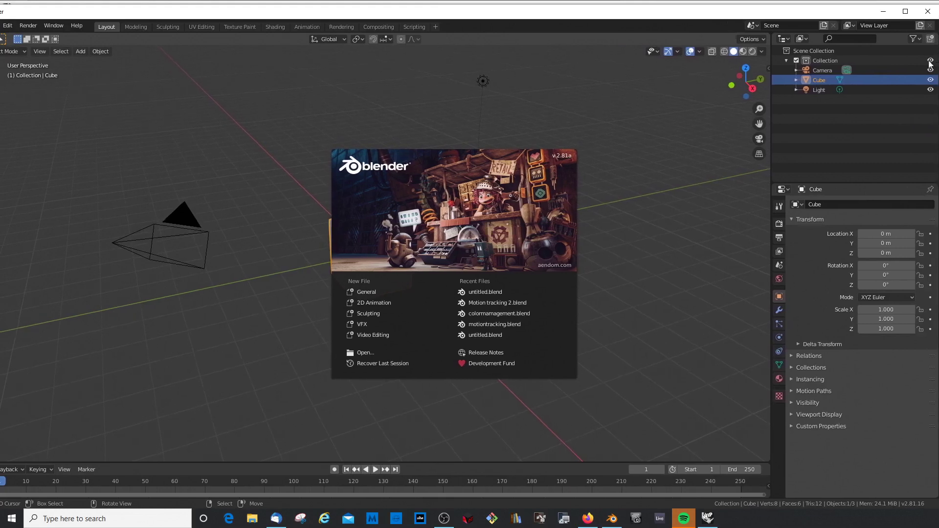
pyautogui.moveTo(827, 13); pyautogui.dragTo(858, 9)
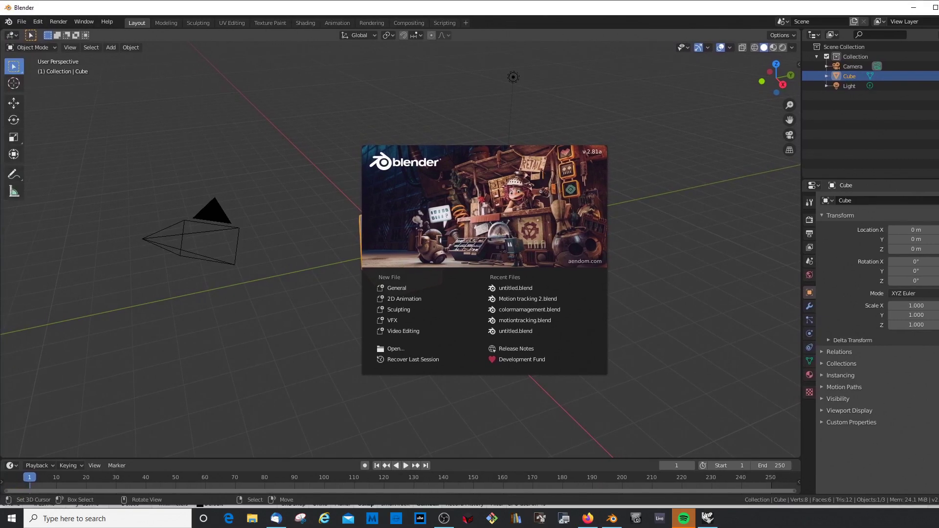
pyautogui.moveTo(938, 110); pyautogui.dragTo(937, 111)
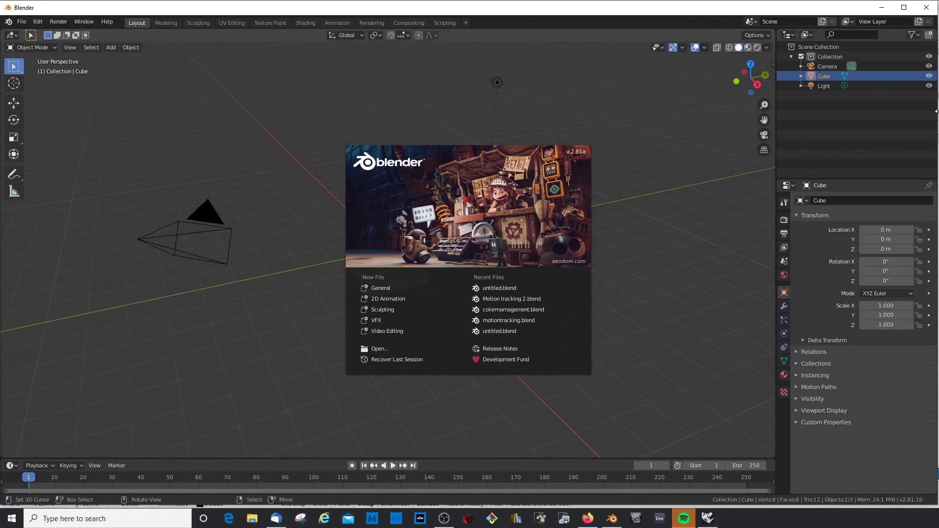
pyautogui.click(636, 262)
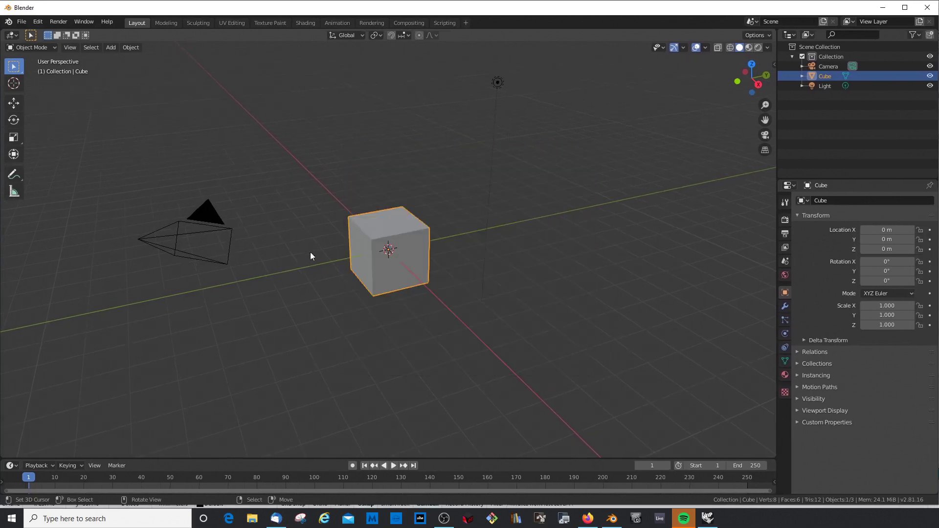
# Step: Delete the default cube and start a new Video Editing project
pyautogui.press('Delete')
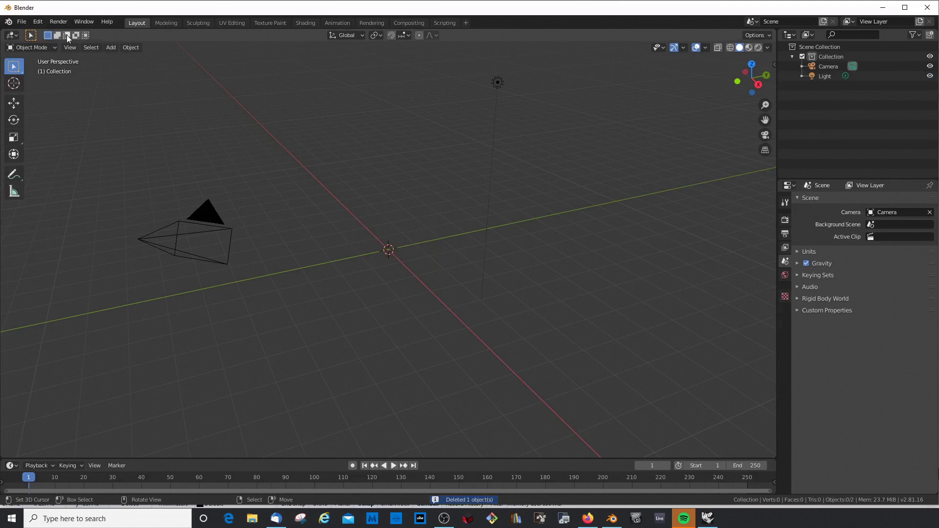
pyautogui.click(24, 23)
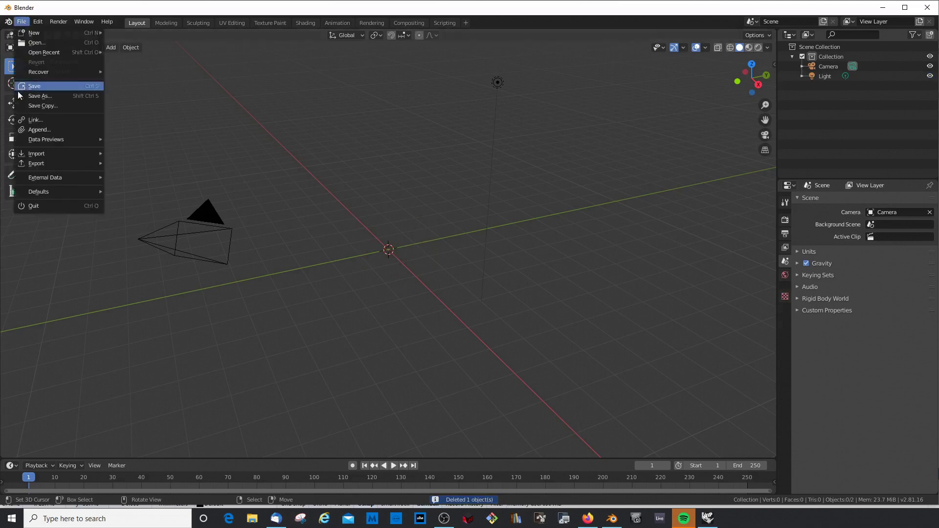
pyautogui.click(22, 22)
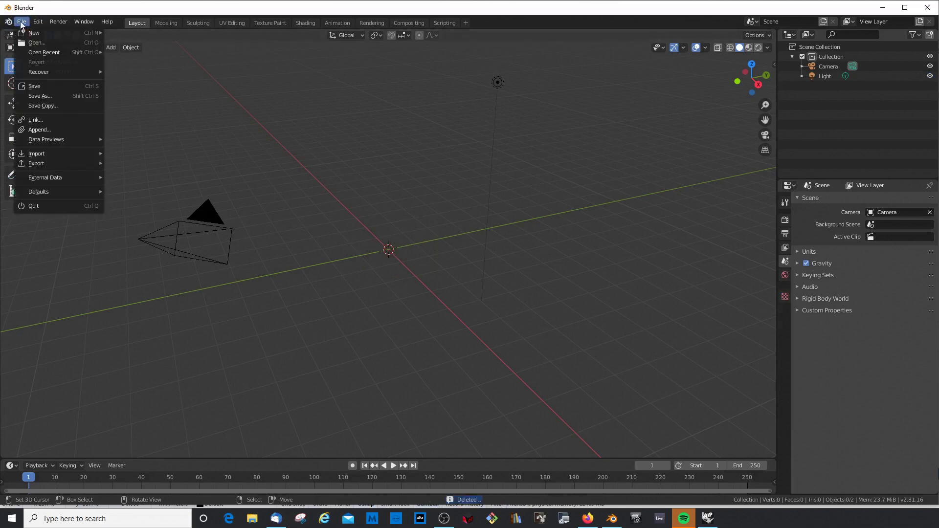
pyautogui.moveTo(52, 35)
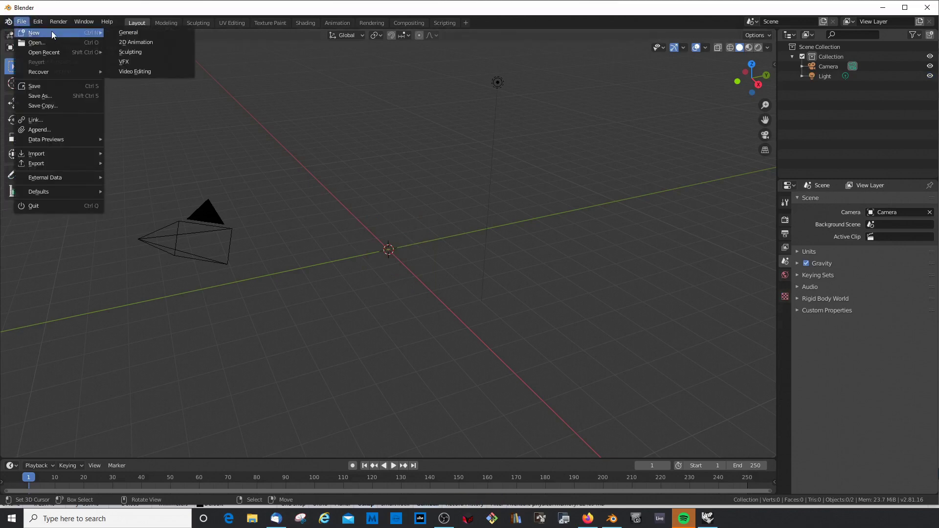
pyautogui.click(148, 71)
pyautogui.click(488, 274)
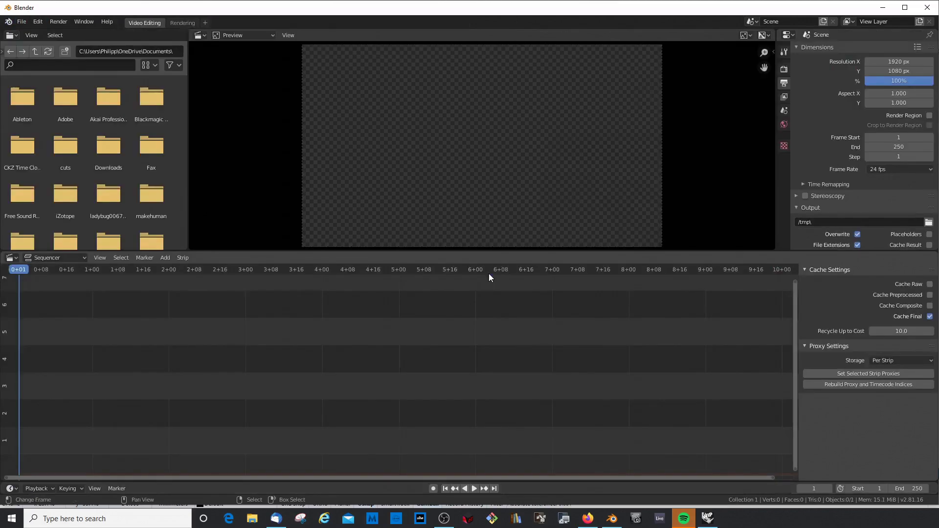
# Step: Start adding an image sequence to the sequencer and browse to the RHINO\04 frames folder
pyautogui.click(165, 257)
pyautogui.click(199, 325)
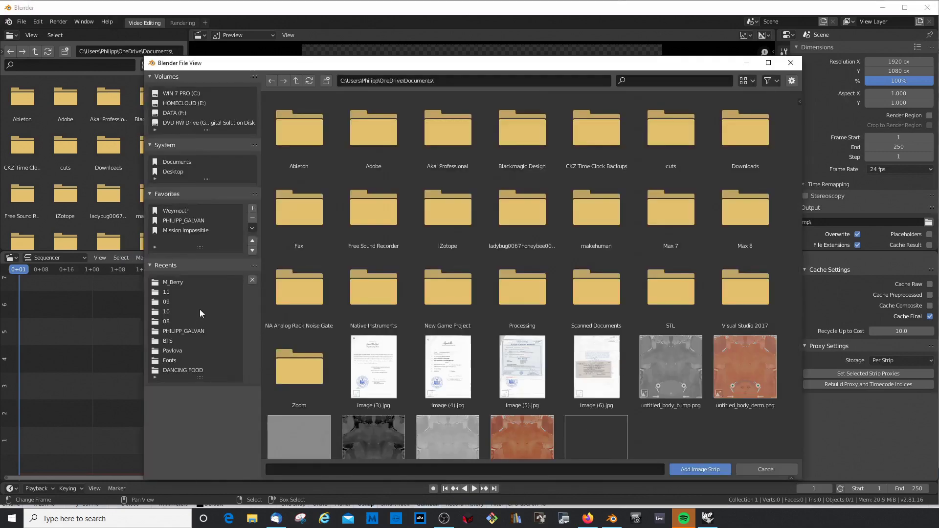
pyautogui.click(184, 220)
pyautogui.doubleClick(610, 219)
pyautogui.doubleClick(521, 145)
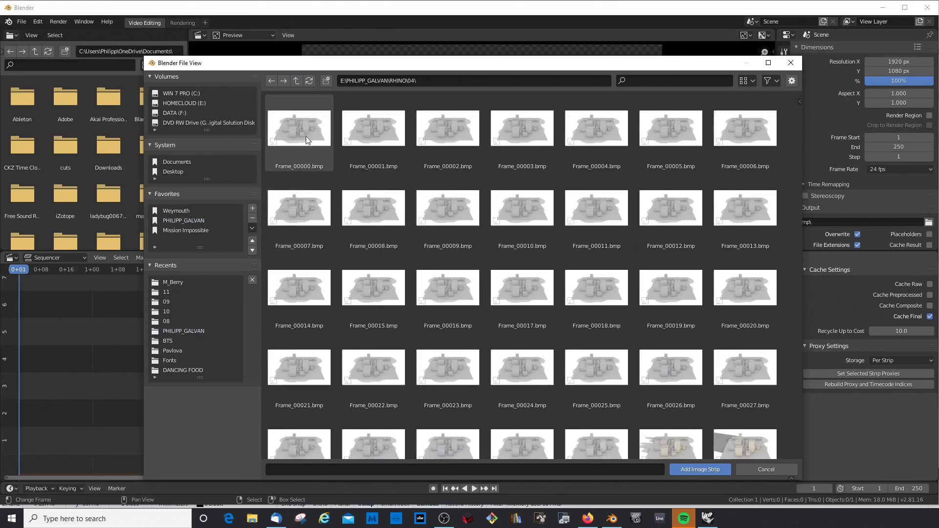
pyautogui.scroll(-2, 394, 228)
pyautogui.scroll(2, 394, 229)
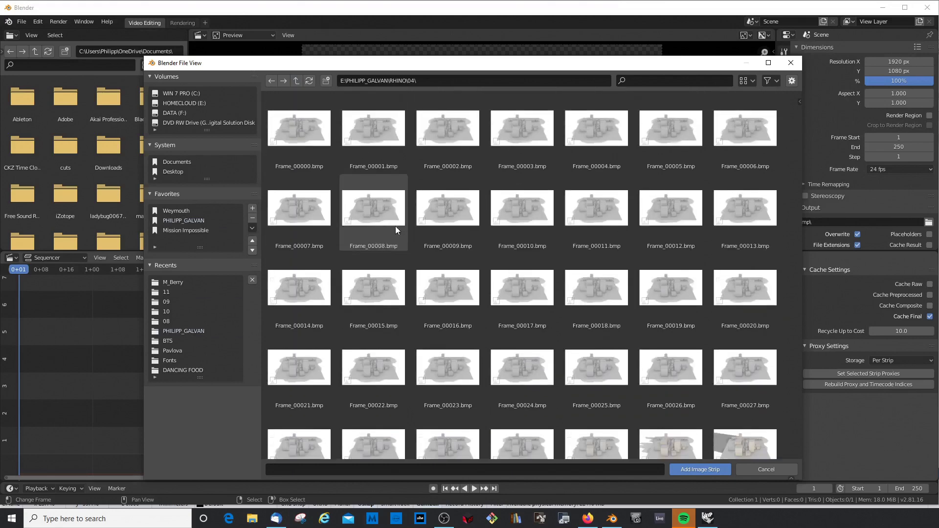
# Step: Select Frame_00000.bmp through Frame_00145.bmp and add them as one image strip
pyautogui.click(304, 126)
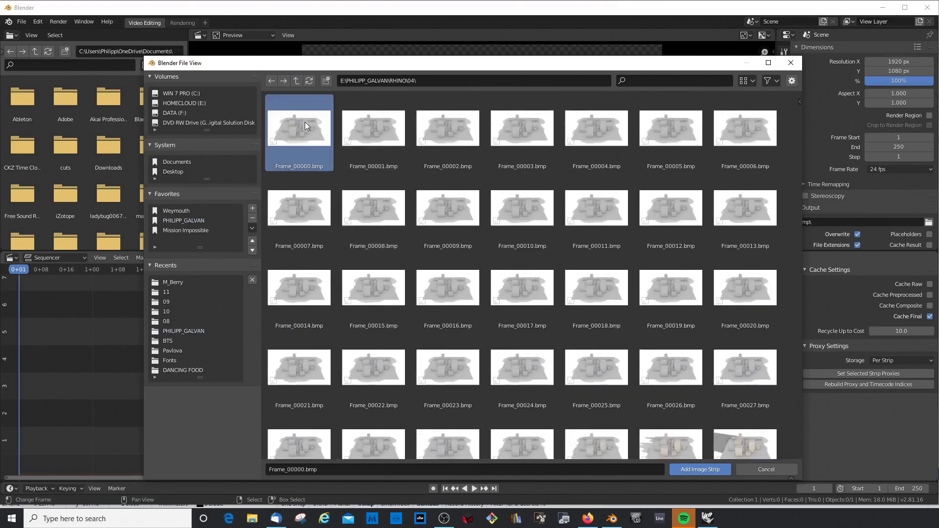
pyautogui.scroll(-6, 661, 213)
pyautogui.scroll(-20, 670, 216)
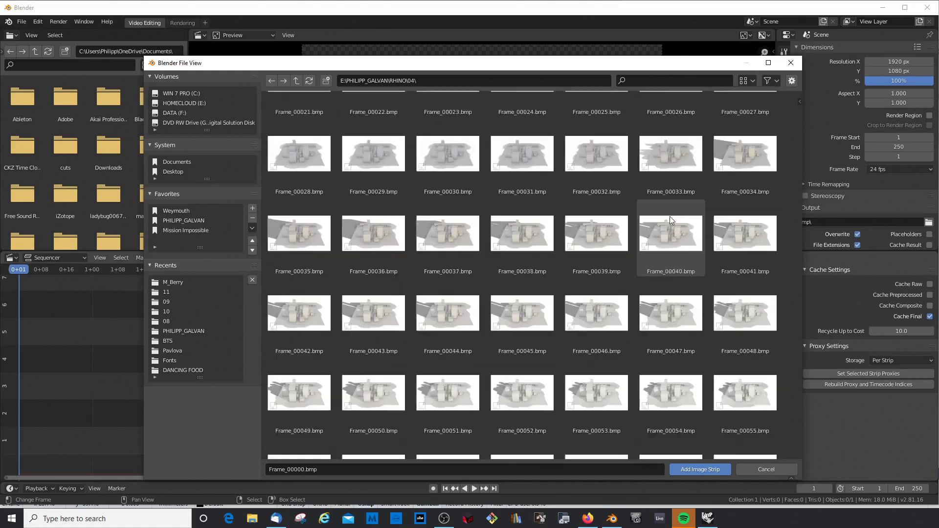
pyautogui.scroll(-20, 670, 217)
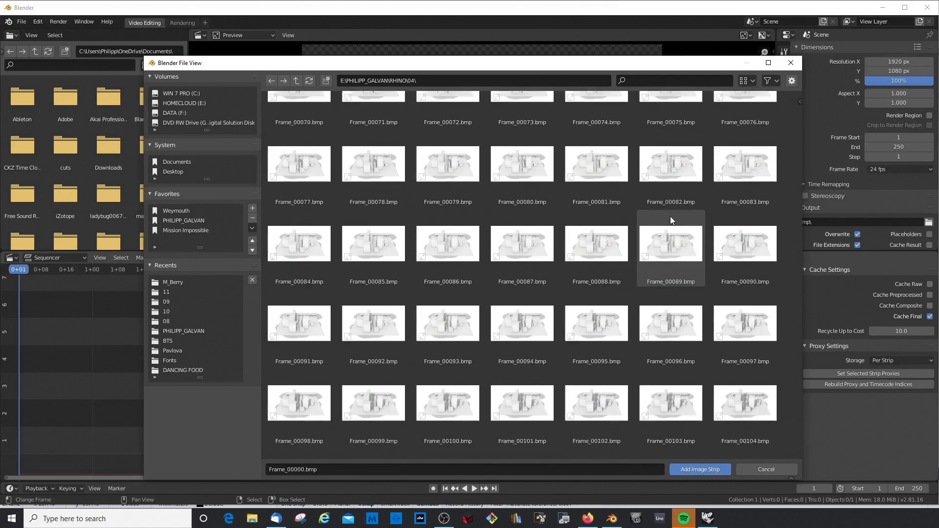
pyautogui.scroll(-2, 671, 216)
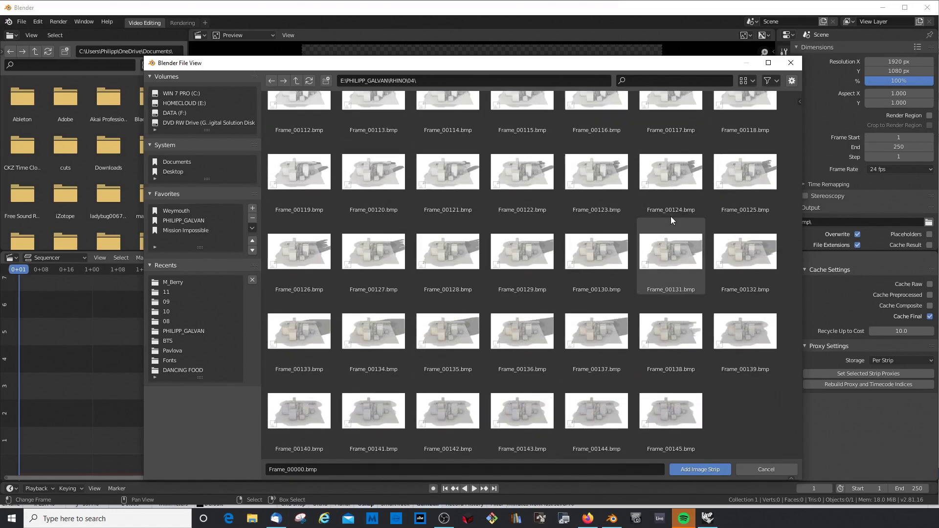
pyautogui.keyDown('shift'); pyautogui.click(683, 418); pyautogui.keyUp('shift')
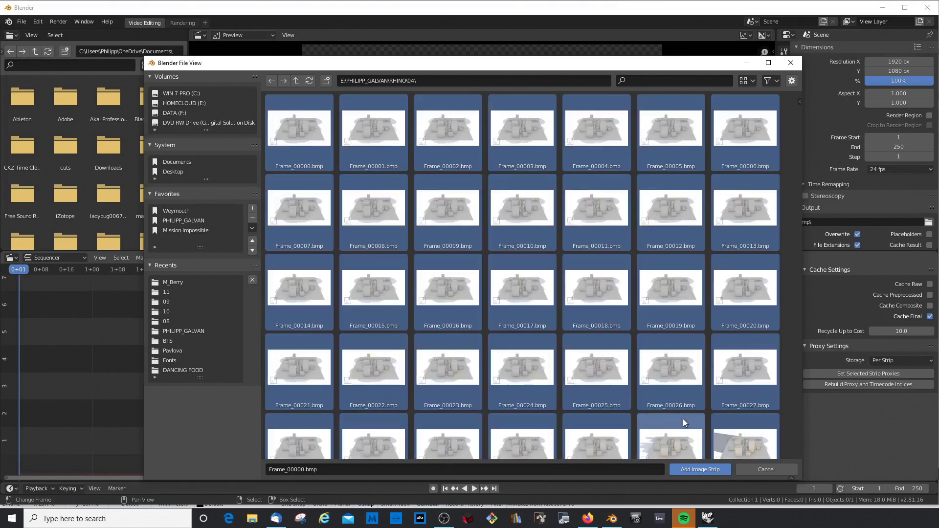
pyautogui.click(703, 470)
# Step: Add a Color strip above the image strip and set its color to white, value 1.000
pyautogui.scroll(3, 426, 190)
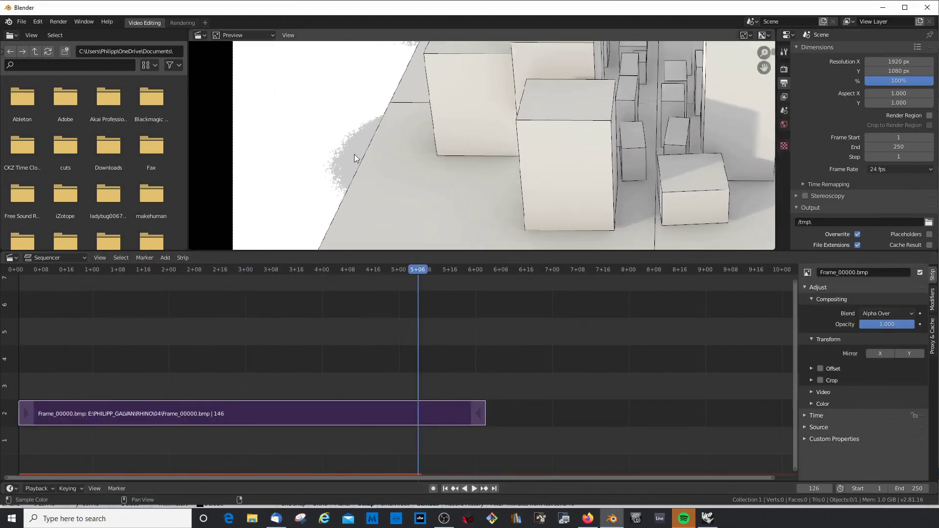
pyautogui.scroll(-6, 354, 154)
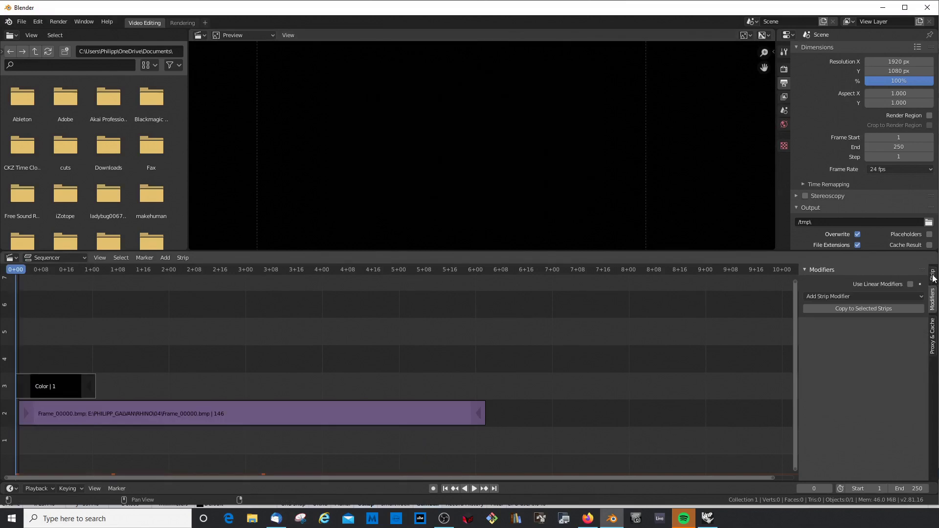
pyautogui.click(890, 299)
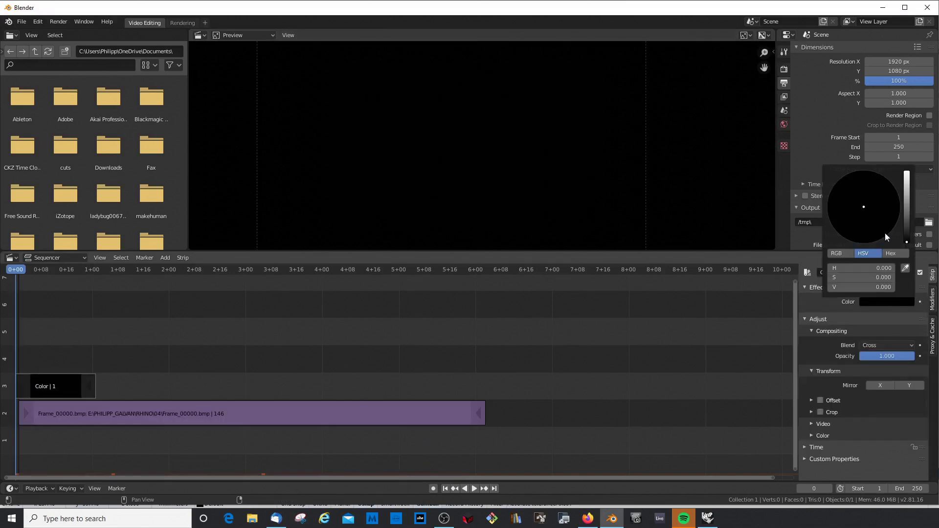
pyautogui.moveTo(907, 243); pyautogui.dragTo(907, 173)
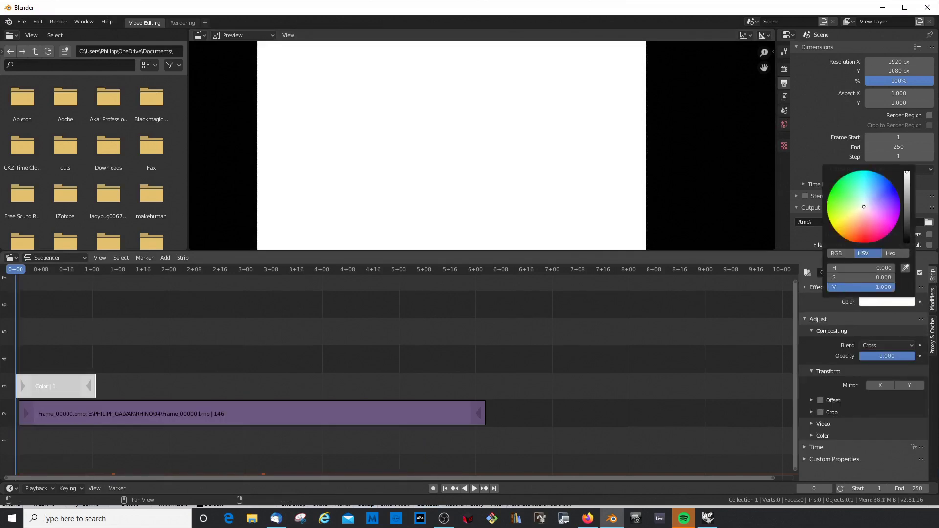
# Step: Move the white Color strip to channel 1 beneath the image strip and stretch it to end at frame 146
pyautogui.rightClick(140, 357)
pyautogui.rightClick(50, 389)
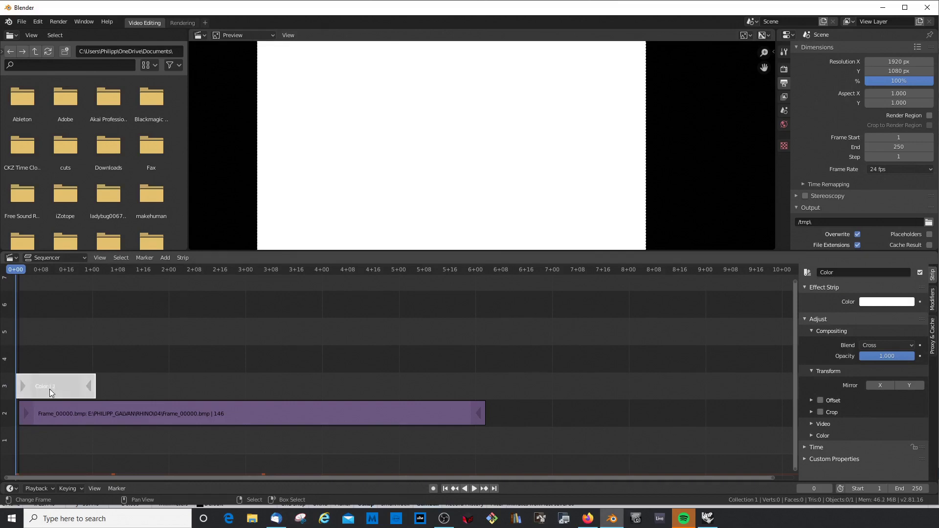
pyautogui.moveTo(51, 392); pyautogui.dragTo(481, 441)
# Step: Return to the start of the timeline and play the shadow animation over the white background
pyautogui.click(162, 382)
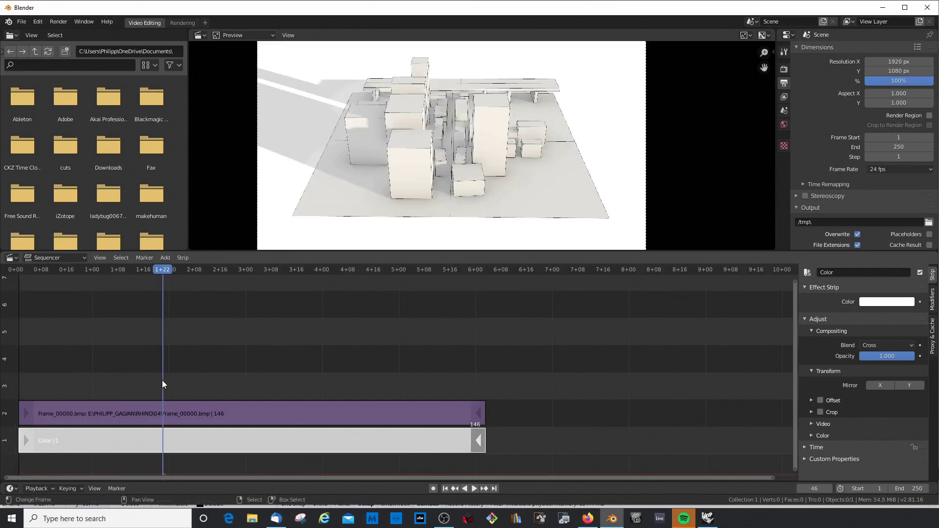
pyautogui.moveTo(163, 380); pyautogui.dragTo(9, 374)
pyautogui.press('space')
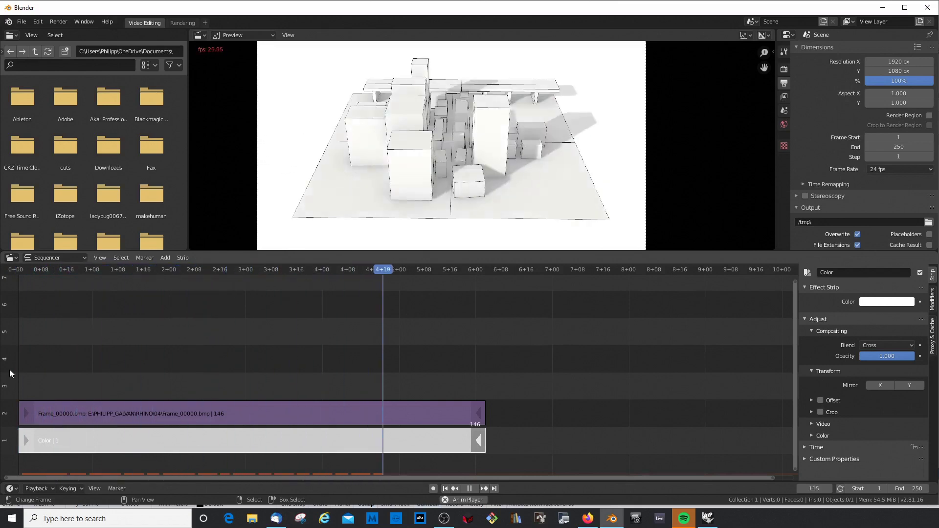
pyautogui.press('space')
# Step: Enlarge the preview area and stretch the sequence to 250 frames with a Speed effect strip and a lengthened Color strip
pyautogui.moveTo(367, 251); pyautogui.dragTo(601, 370)
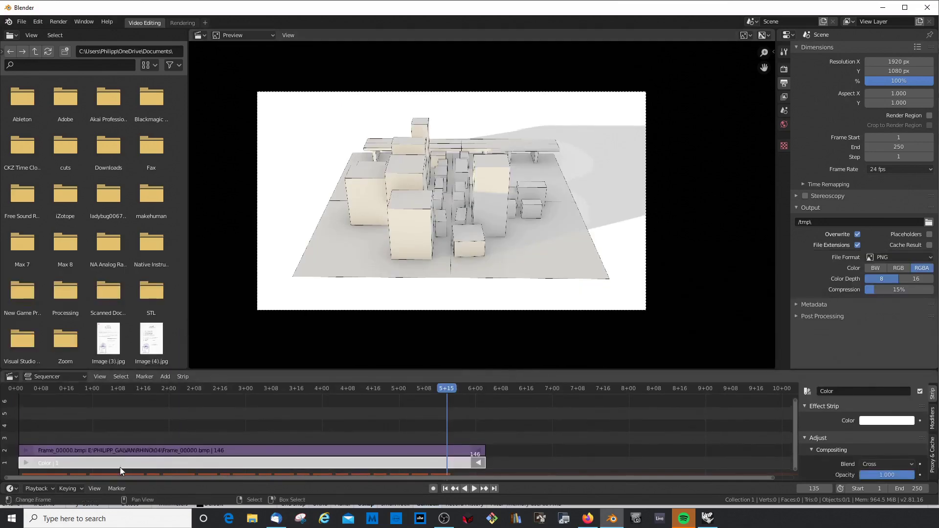
pyautogui.scroll(-2, 144, 460)
pyautogui.scroll(2, 16, 454)
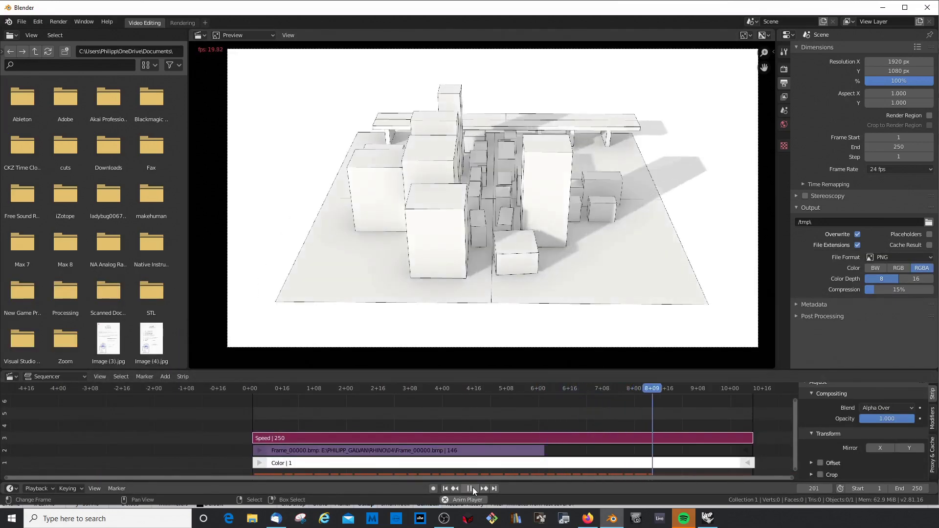
# Step: Review the slowed shadow animation by playing and scrubbing back to frame 176, and return to Rhino
pyautogui.click(473, 487)
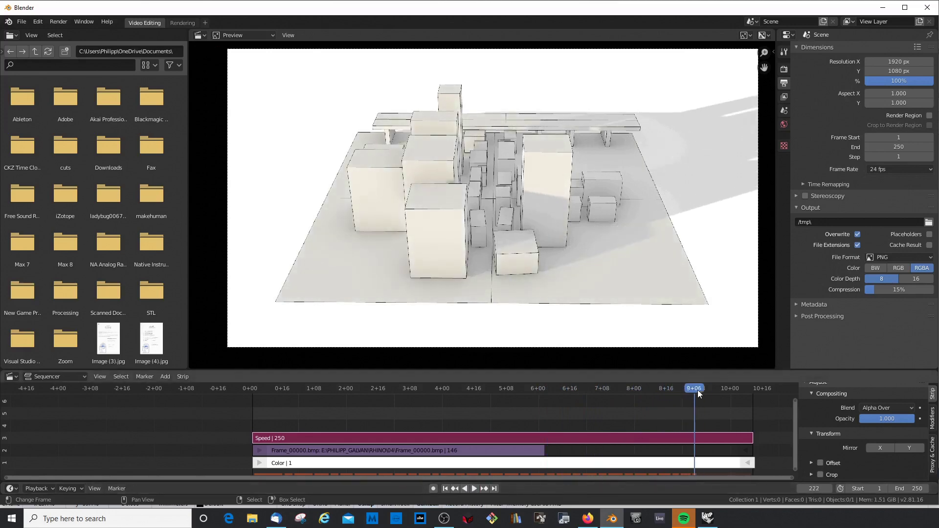
pyautogui.moveTo(673, 390); pyautogui.dragTo(602, 389)
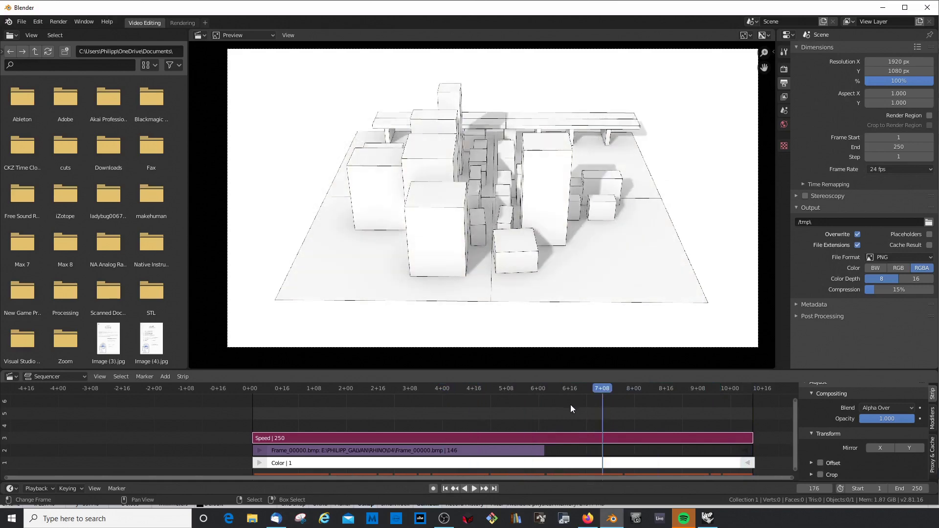
pyautogui.click(875, 13)
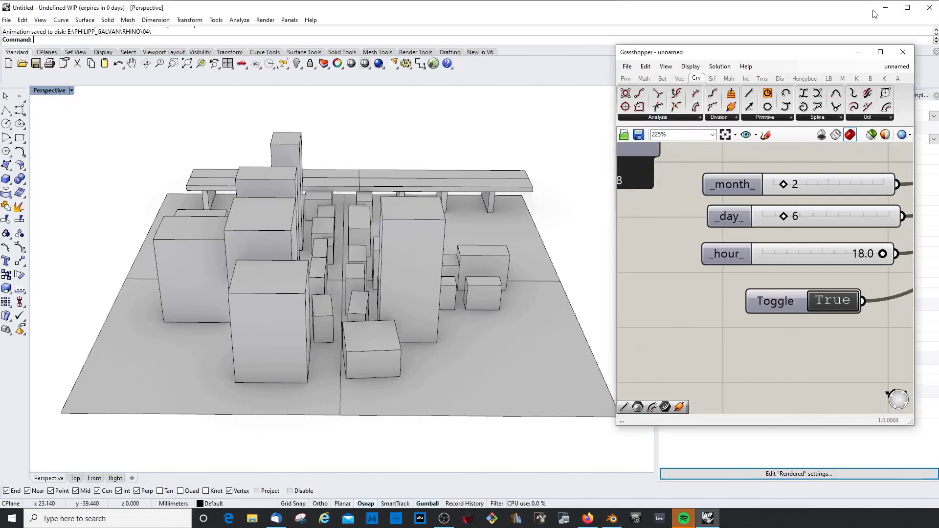
# Step: Set the hour slider to 9.8 and to 11.9 while examining the shadows between the buildings up close
pyautogui.scroll(-5, 689, 238)
pyautogui.moveTo(808, 54); pyautogui.dragTo(764, 68)
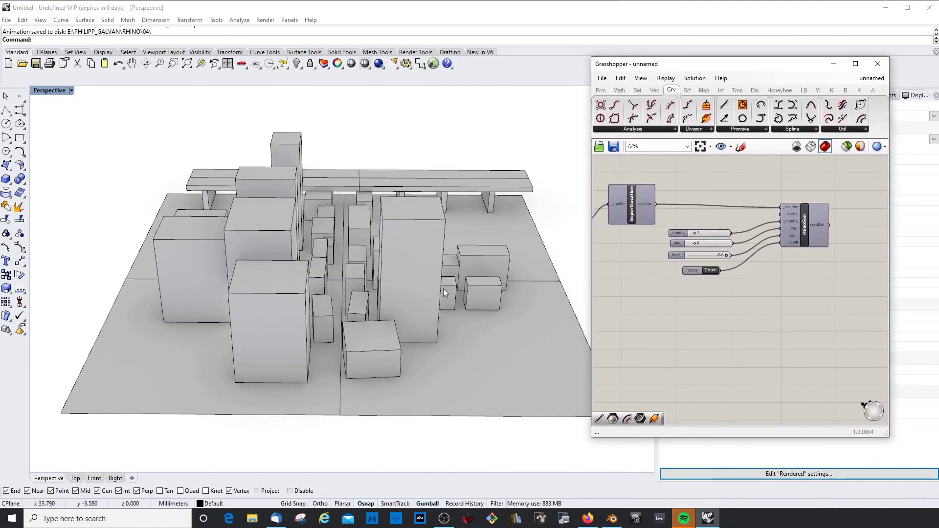
pyautogui.scroll(5, 723, 260)
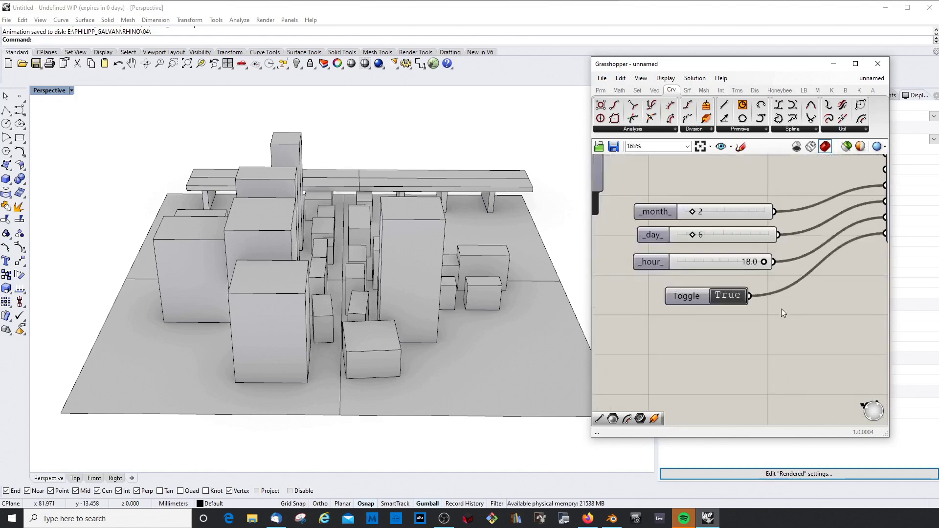
pyautogui.moveTo(767, 269); pyautogui.dragTo(718, 266)
pyautogui.moveTo(319, 308); pyautogui.dragTo(387, 182, button='right')
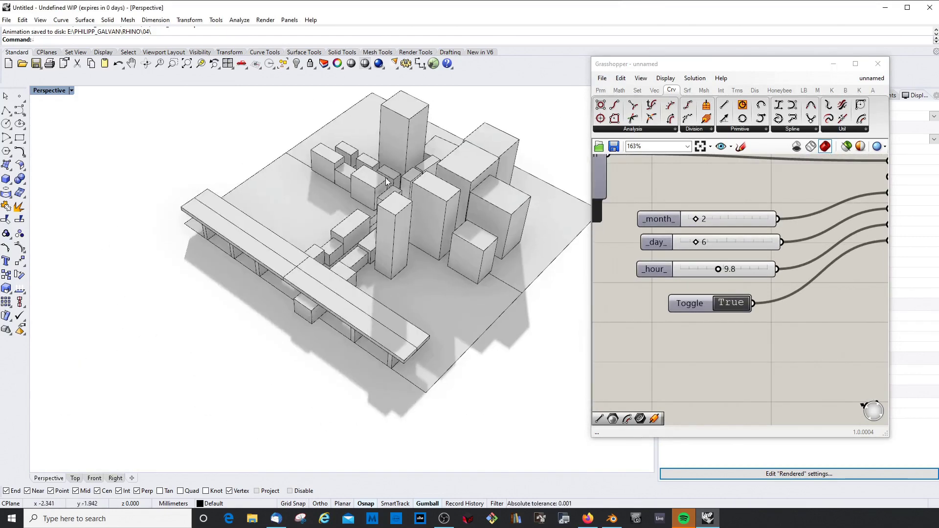
pyautogui.scroll(5, 386, 186)
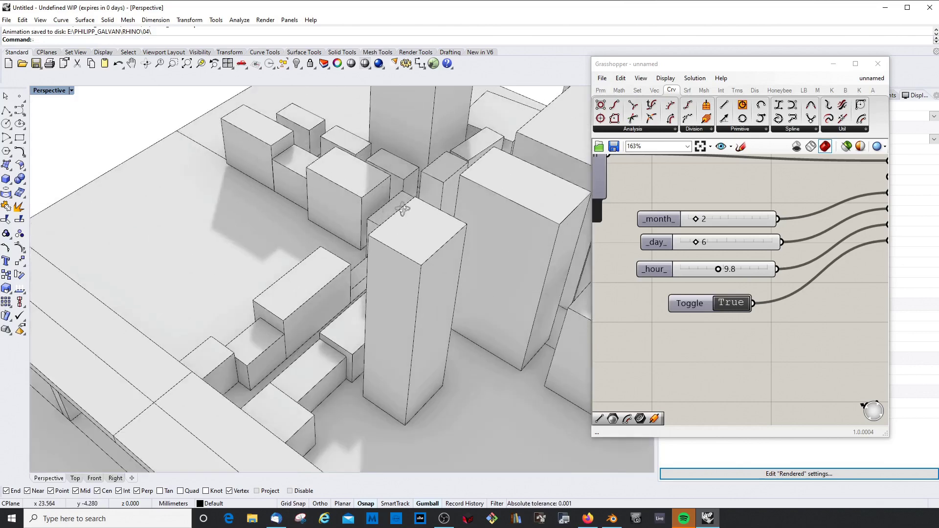
pyautogui.scroll(2, 403, 192)
pyautogui.moveTo(718, 270); pyautogui.dragTo(732, 269)
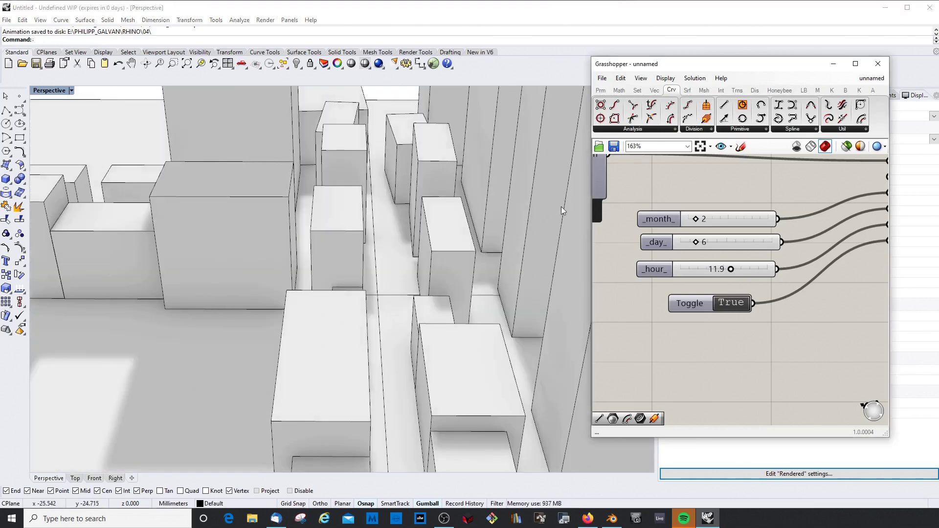
# Step: Publish the month and day sliders to the Grasshopper Remote Panel
pyautogui.scroll(-1, 699, 222)
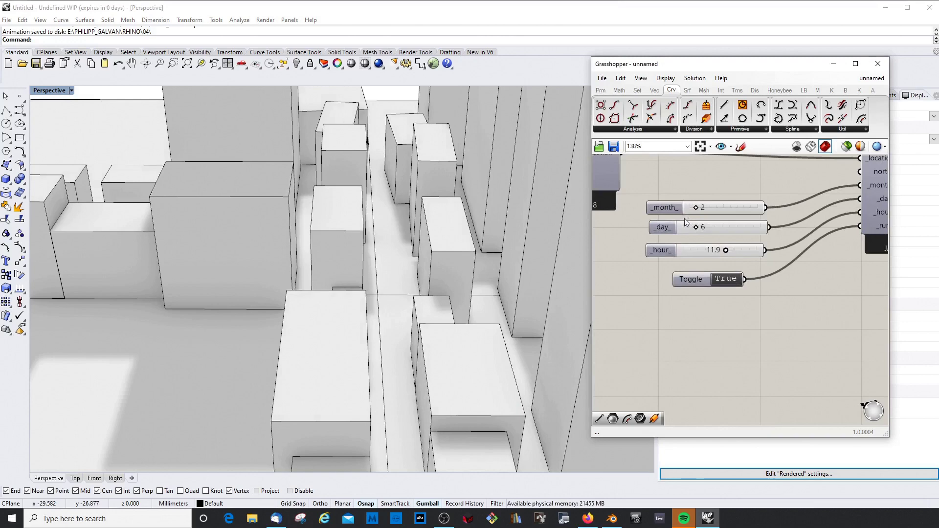
pyautogui.scroll(2, 685, 222)
pyautogui.click(682, 239)
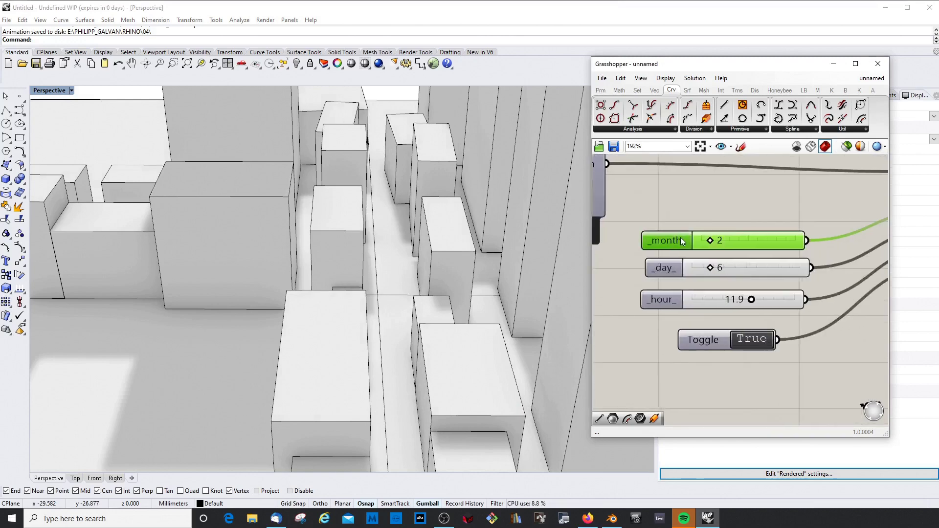
pyautogui.rightClick(682, 240)
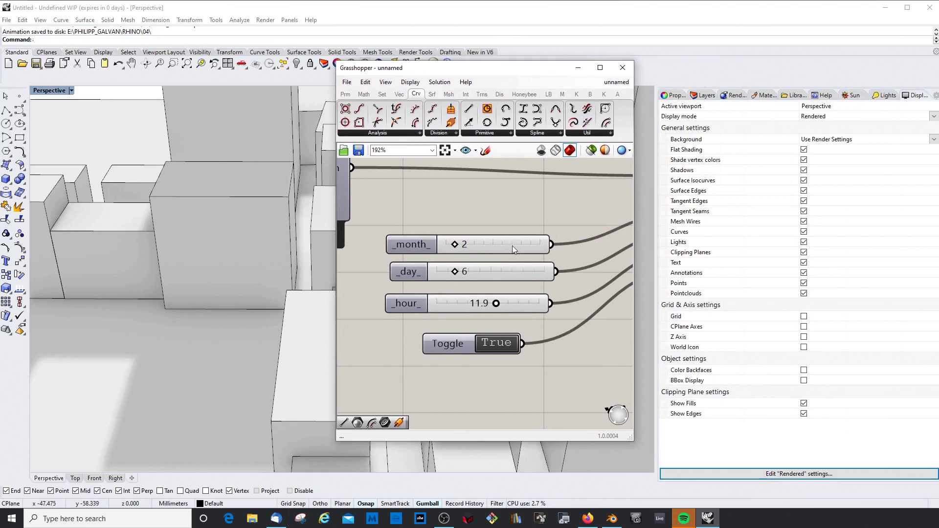
pyautogui.rightClick(413, 246)
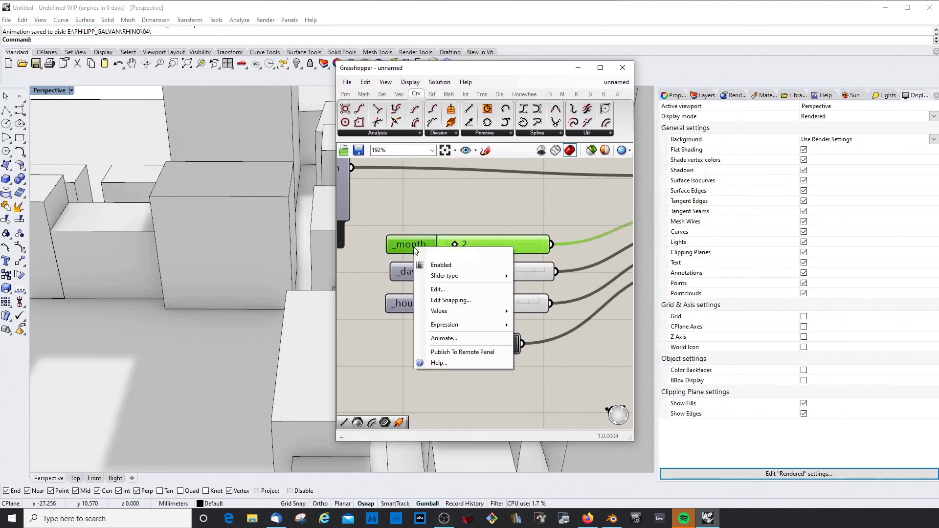
pyautogui.click(463, 354)
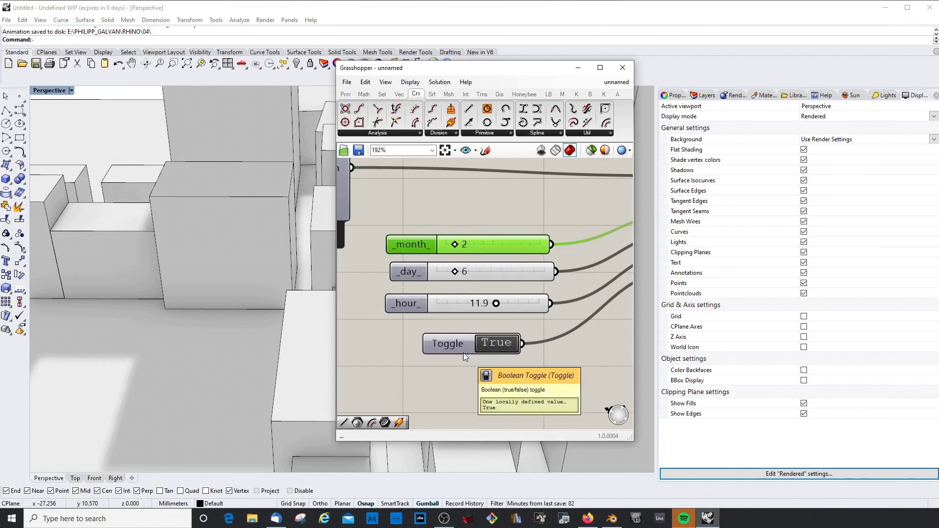
pyautogui.click(409, 271)
pyautogui.rightClick(409, 271)
pyautogui.click(453, 376)
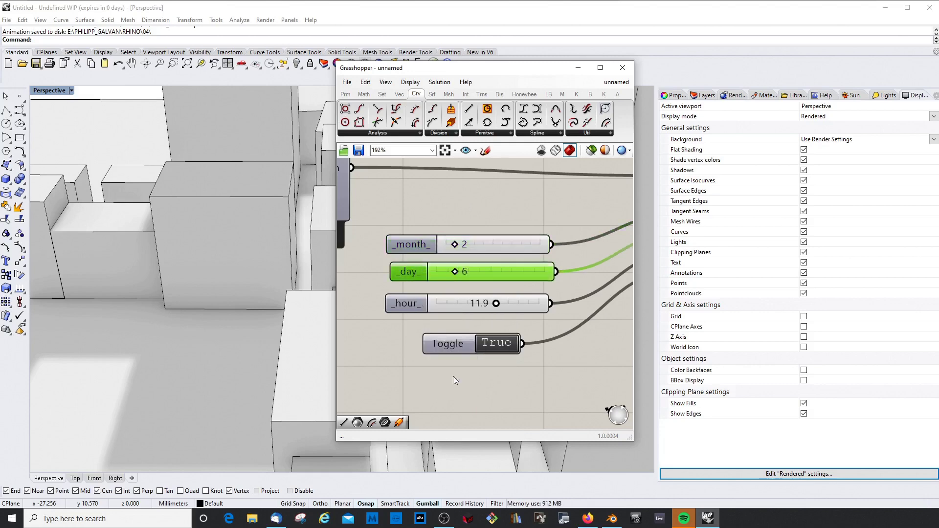
pyautogui.click(410, 300)
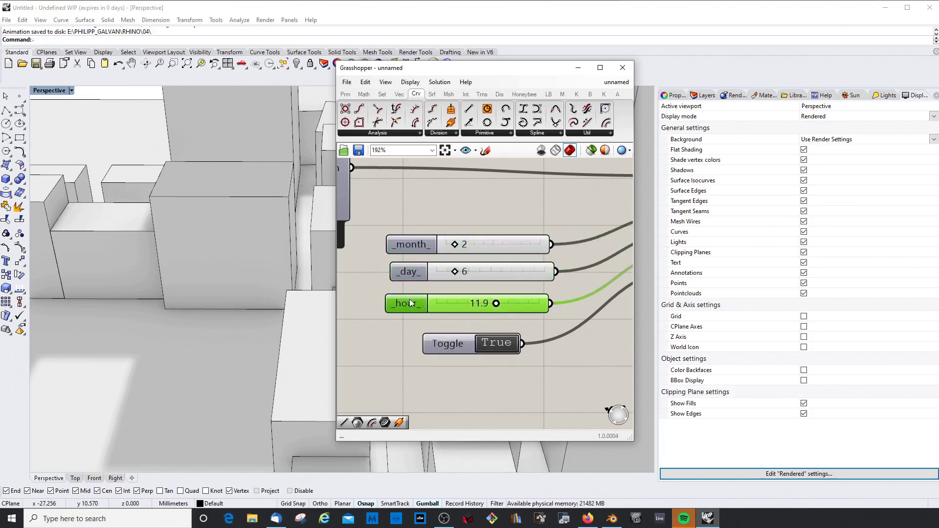
pyautogui.rightClick(409, 299)
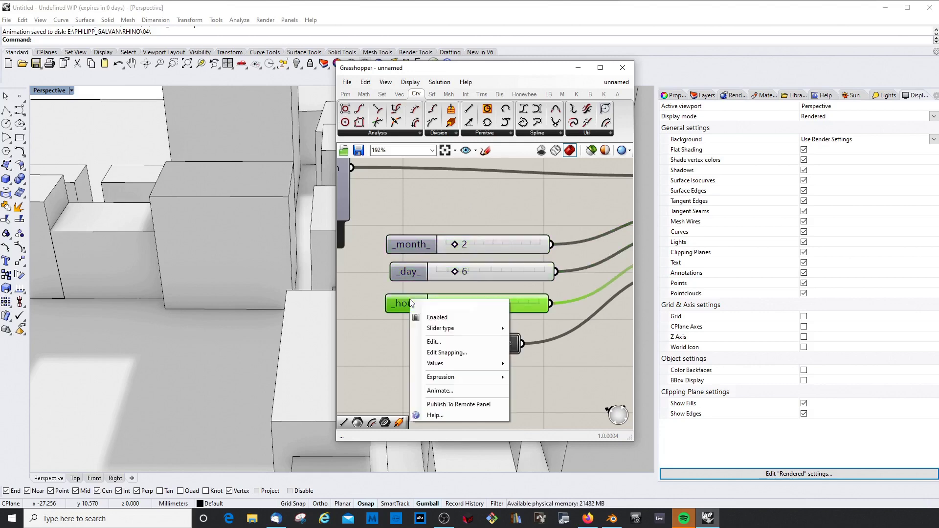
pyautogui.click(459, 414)
pyautogui.click(504, 181)
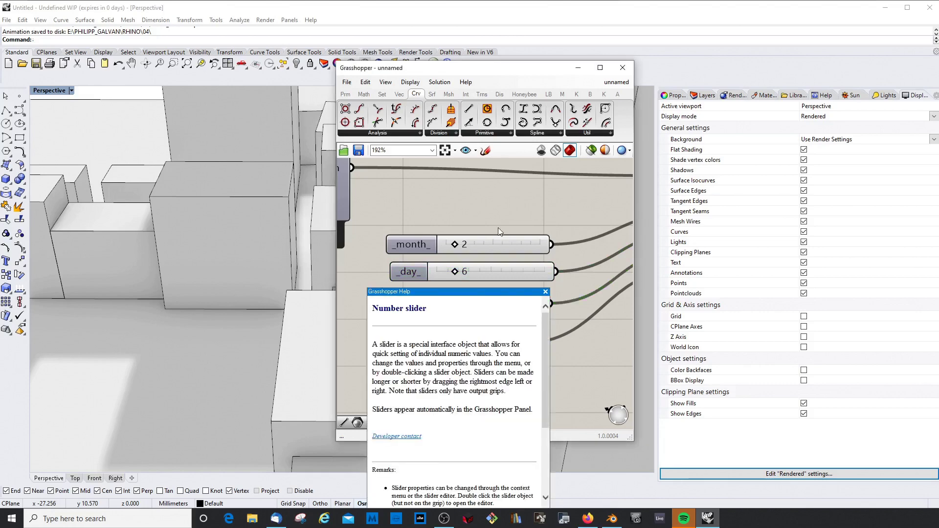
pyautogui.scroll(-3, 445, 252)
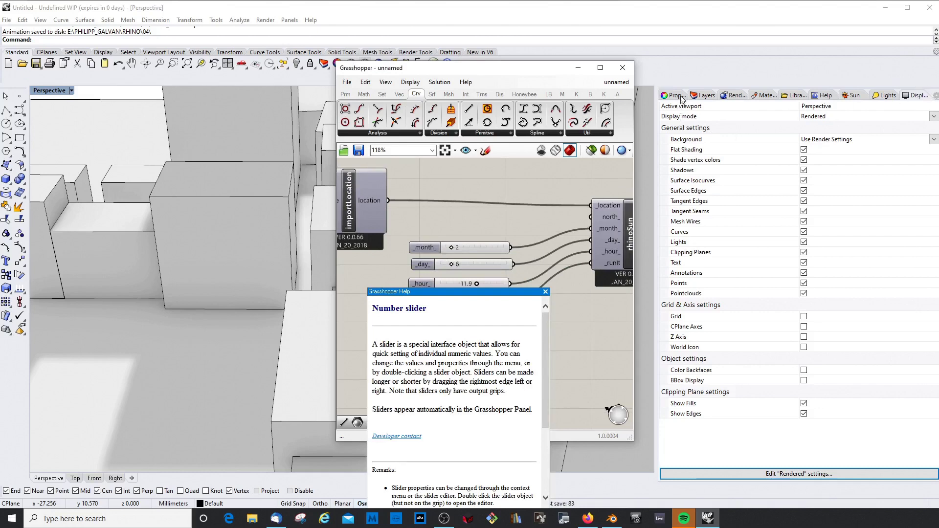
# Step: Show the Grasshopper remote control panel among Rhino's docked panels and dismiss the number slider help
pyautogui.rightClick(917, 97)
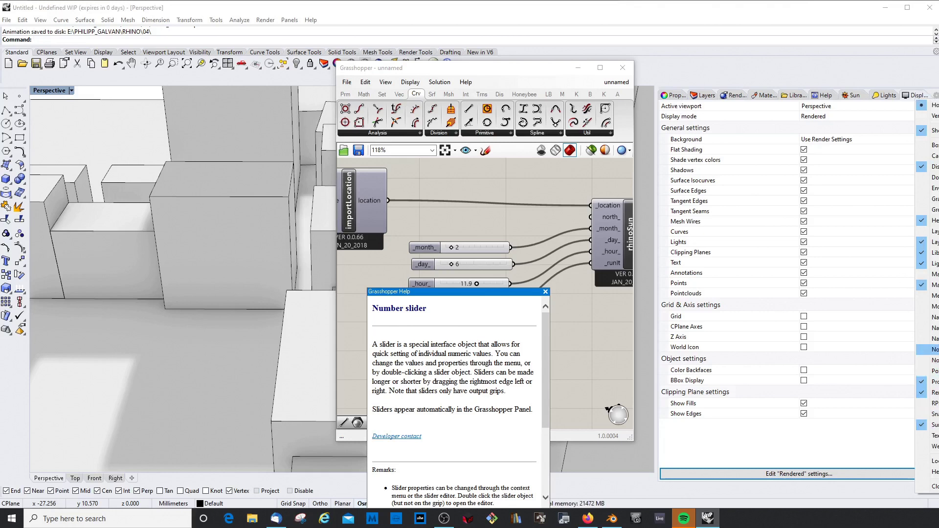
pyautogui.click(930, 199)
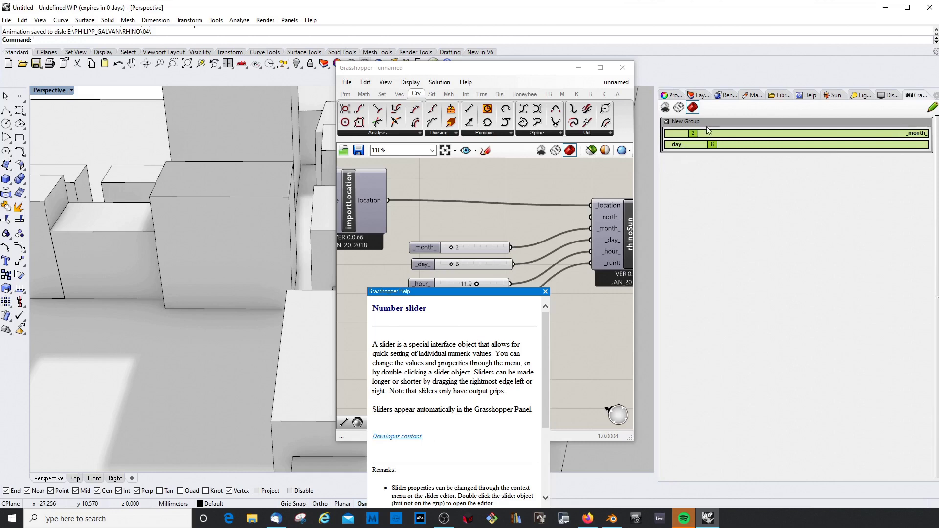
pyautogui.click(545, 291)
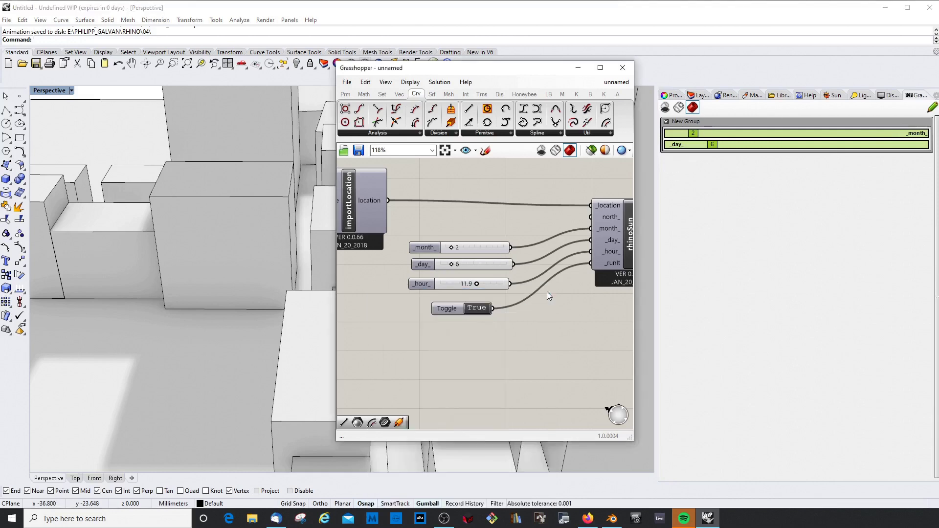
# Step: Publish the hour slider to the Remote Panel as well and close the Grasshopper window
pyautogui.click(426, 285)
pyautogui.rightClick(425, 284)
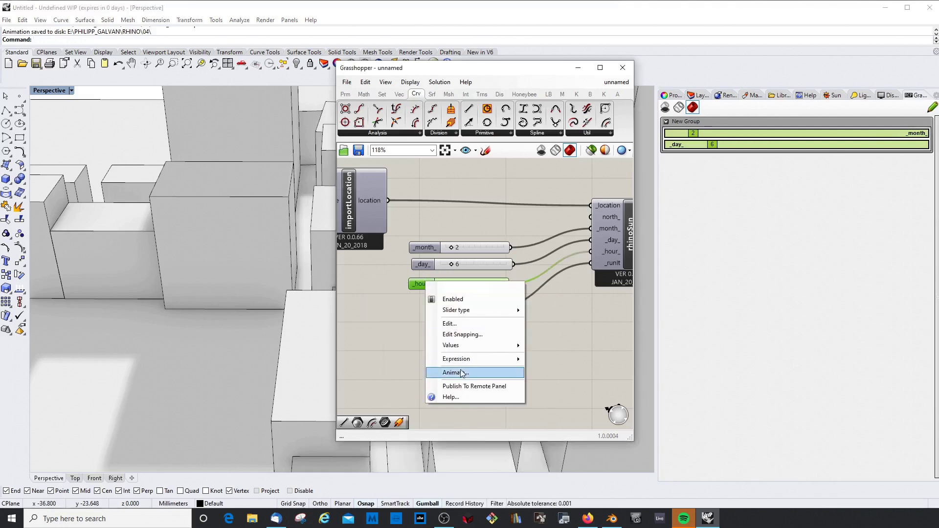
pyautogui.click(472, 387)
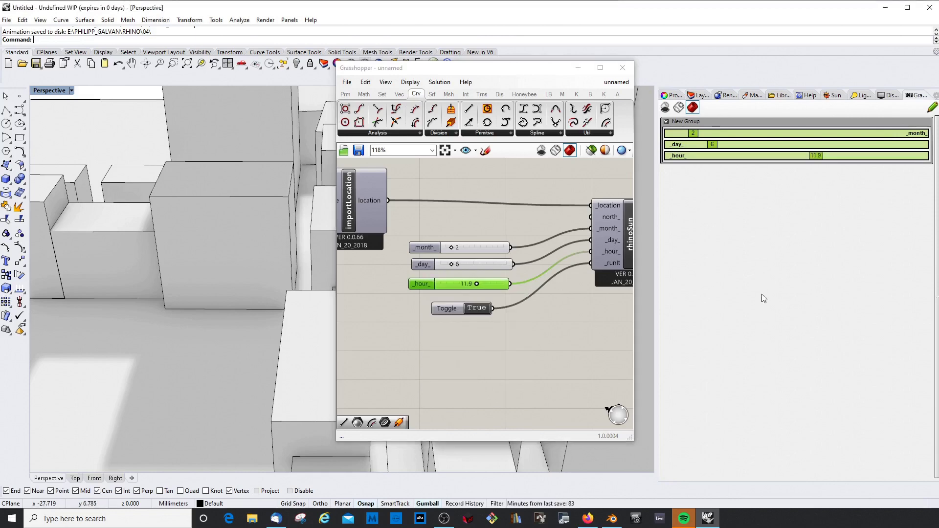
pyautogui.click(623, 70)
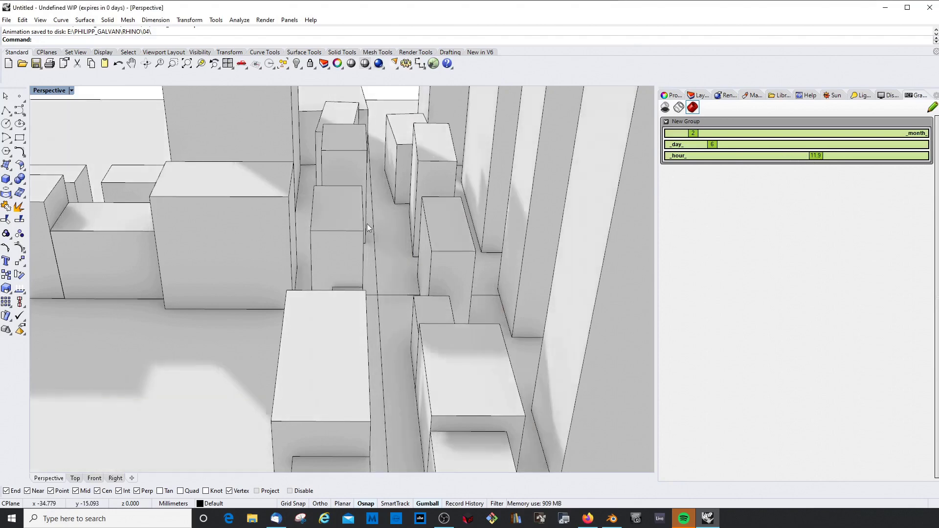
# Step: Set the published hour slider to 7.6 and the month slider to 8, checking the city's shadows from several angles
pyautogui.moveTo(359, 193); pyautogui.dragTo(464, 199, button='right')
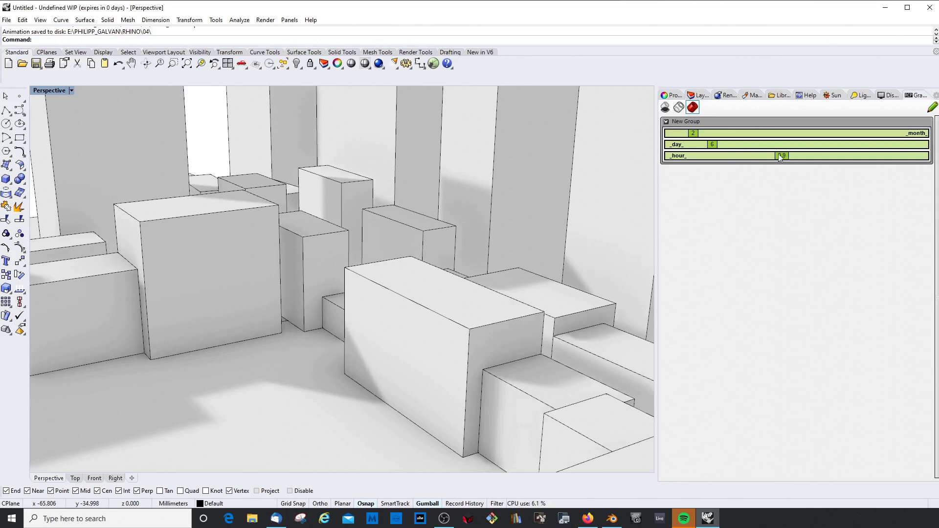
pyautogui.moveTo(745, 155); pyautogui.dragTo(743, 154)
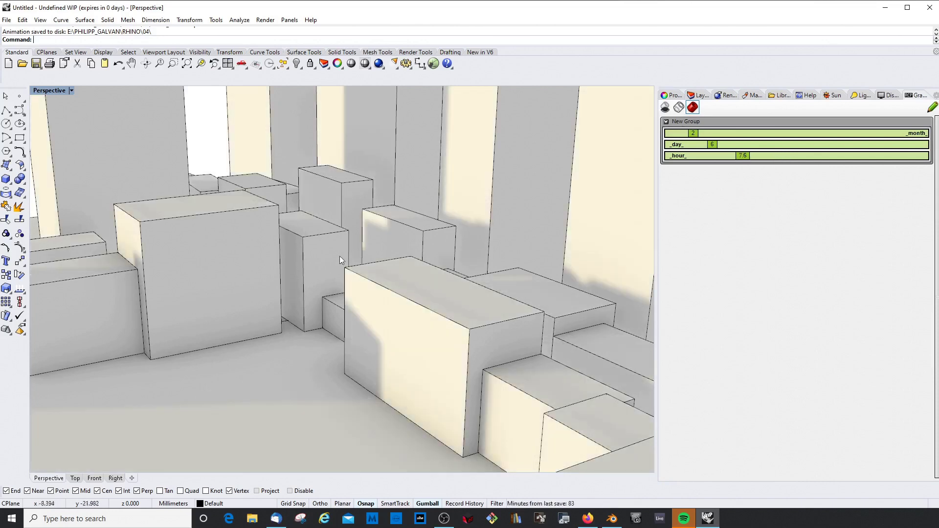
pyautogui.moveTo(339, 256); pyautogui.dragTo(470, 267, button='right')
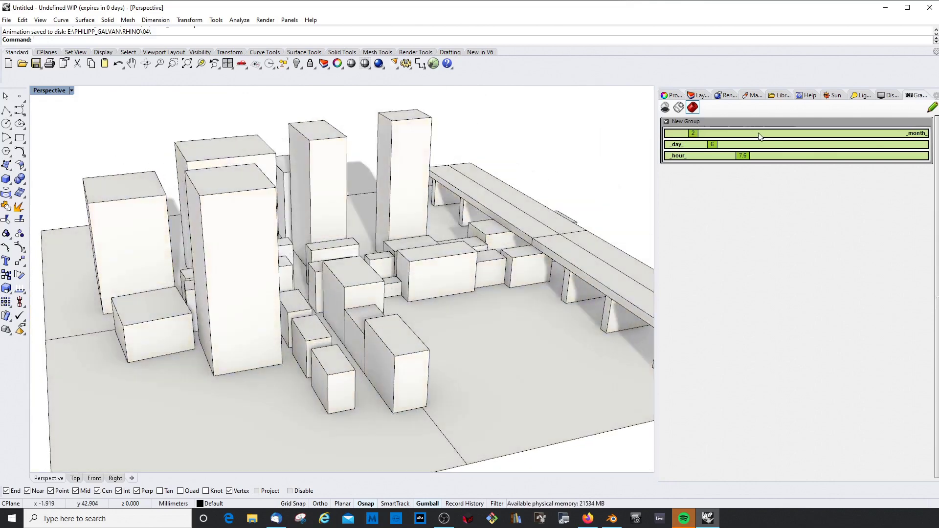
pyautogui.click(759, 137)
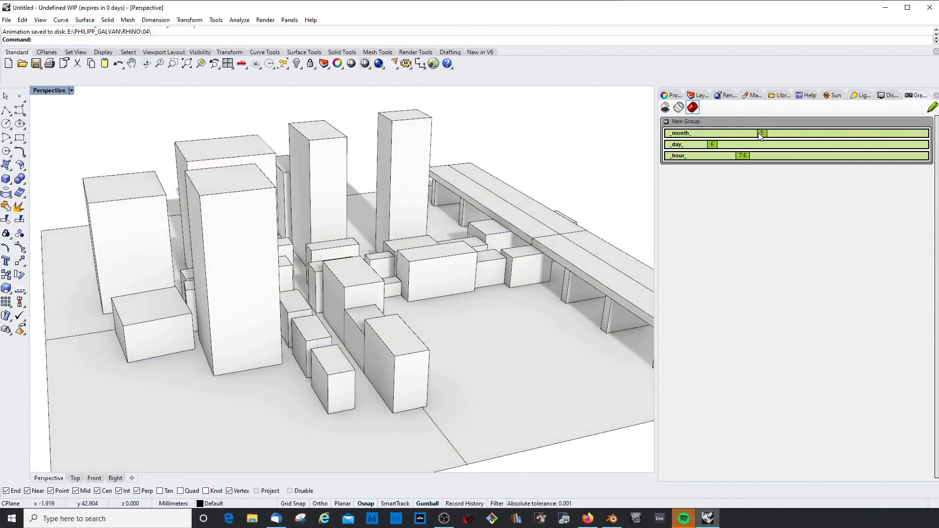
pyautogui.click(832, 135)
pyautogui.moveTo(291, 264); pyautogui.dragTo(187, 281, button='right')
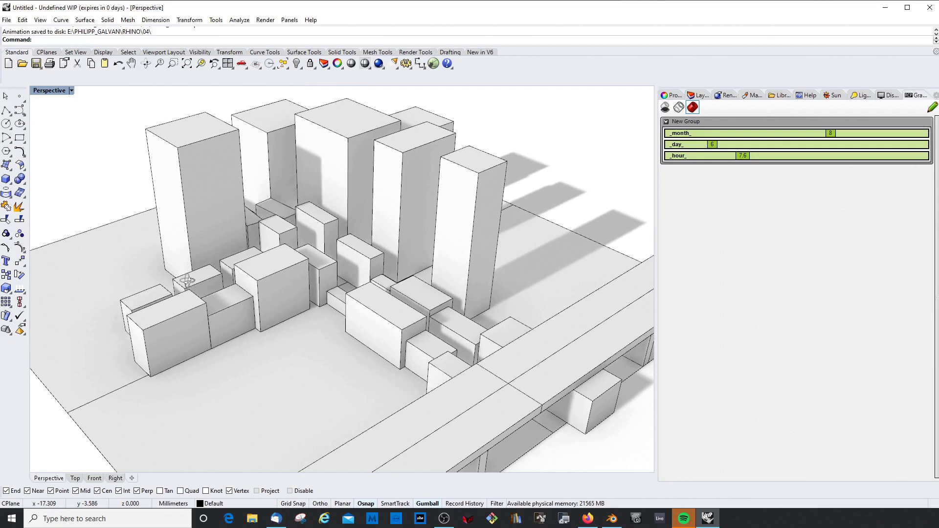